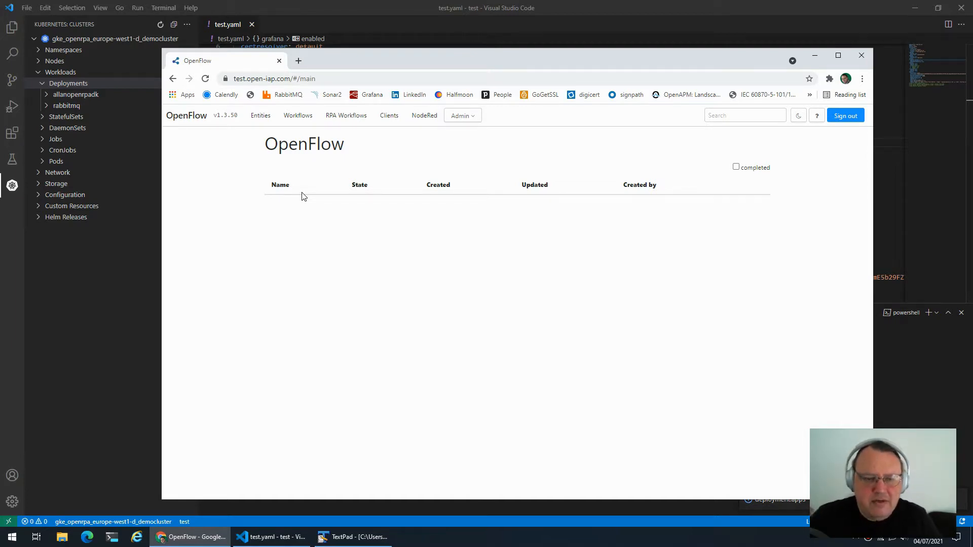
# - Open the form for a new item in the entities collection of OpenFlow
pyautogui.click(259, 114)
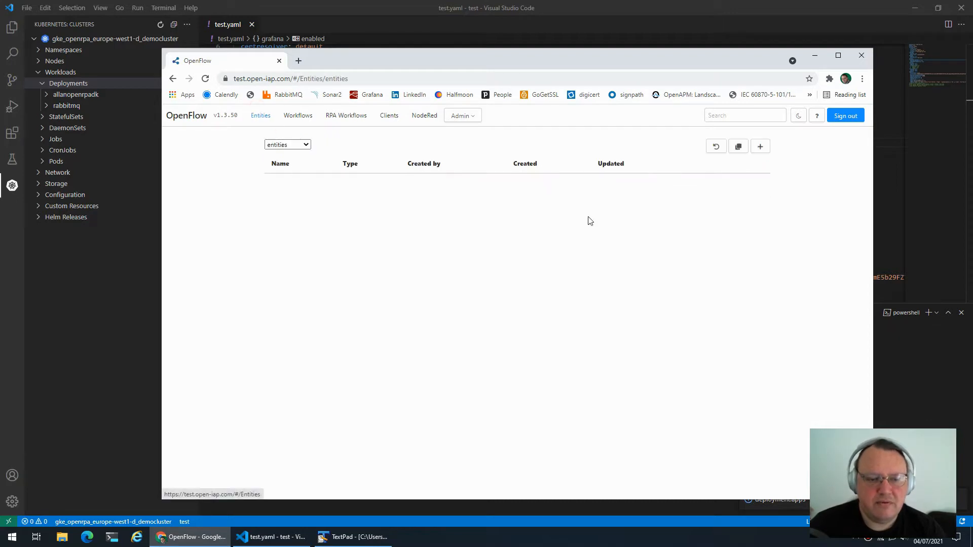
pyautogui.click(760, 146)
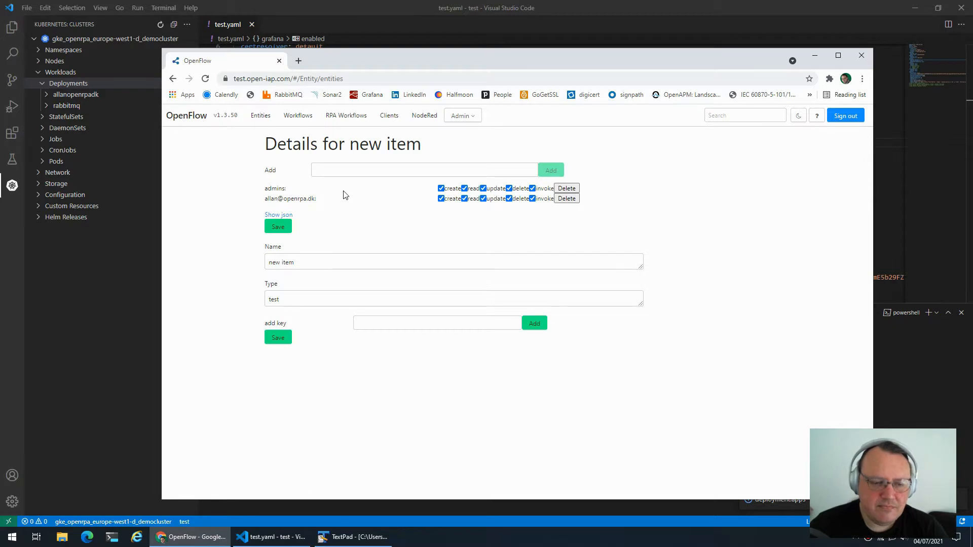
# - Switch to Visual Studio Code and examine the exporter section and its neighbouring settings in test.yaml
pyautogui.hotkey('alt', 'Tab')
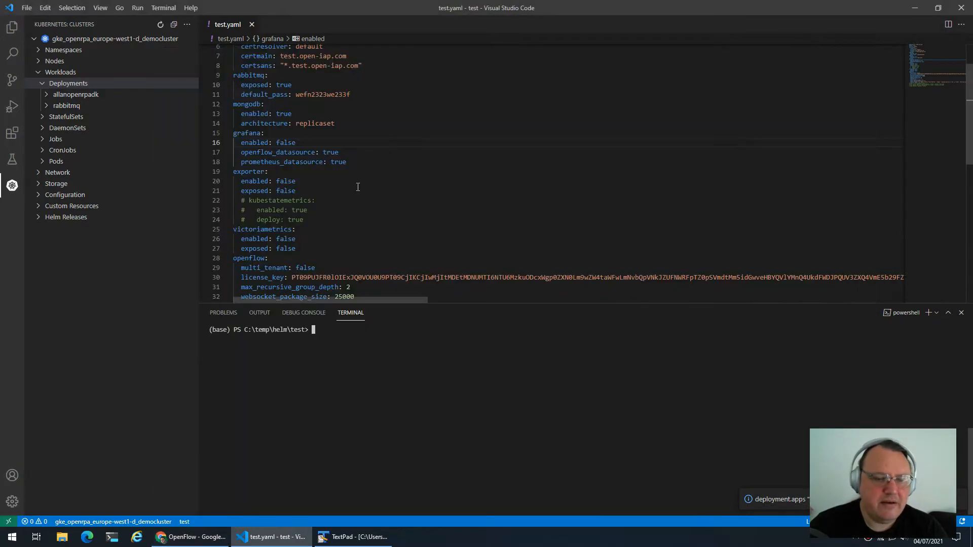
pyautogui.click(242, 172)
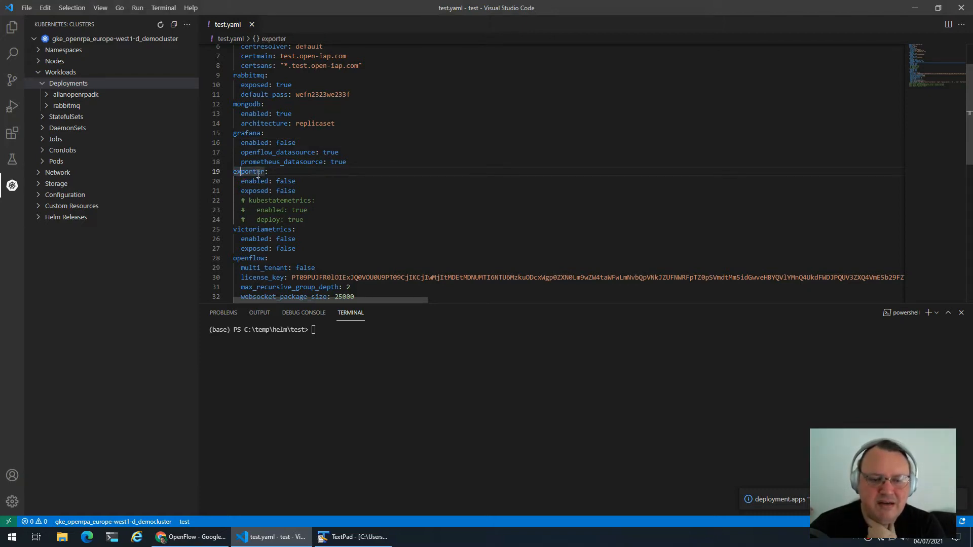
pyautogui.doubleClick(259, 173)
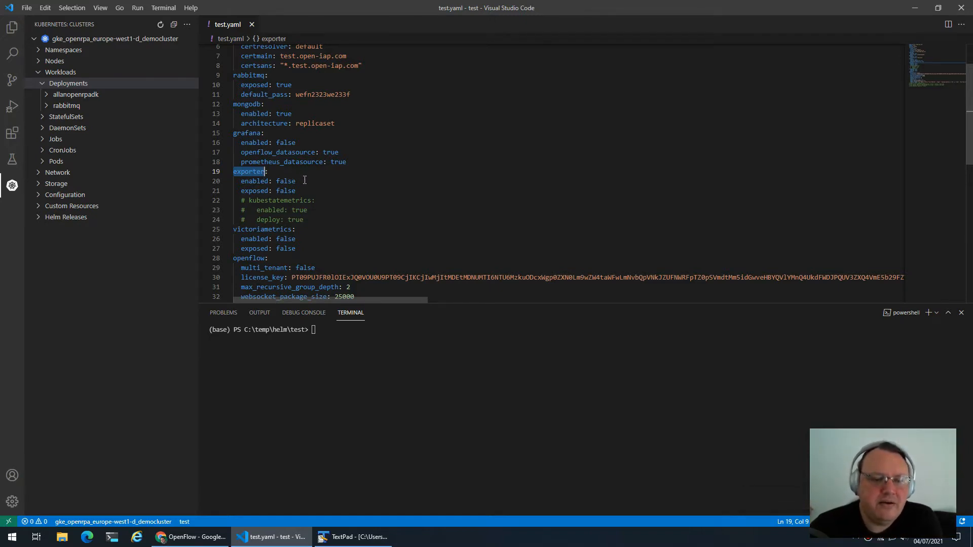
pyautogui.scroll(-2, 375, 195)
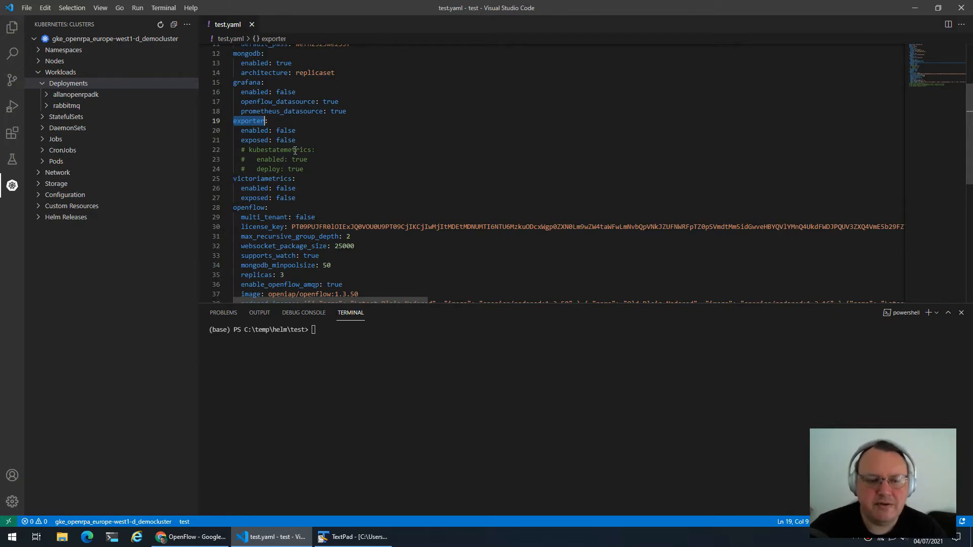
pyautogui.scroll(3, 329, 163)
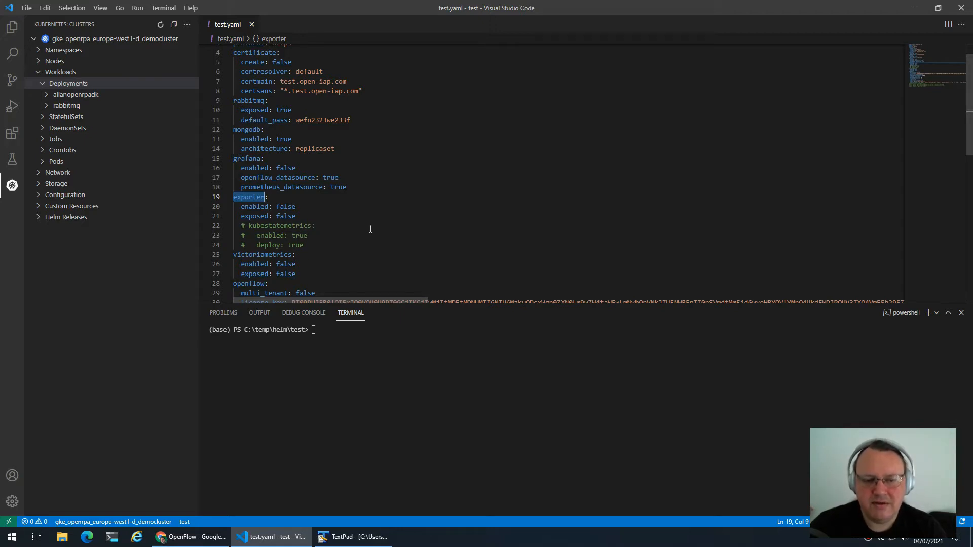
# - Set enabled to true in the grafana section of test.yaml
pyautogui.doubleClick(299, 178)
pyautogui.press('Up')
pyautogui.hotkey('ctrl', 'shift', 'Left')
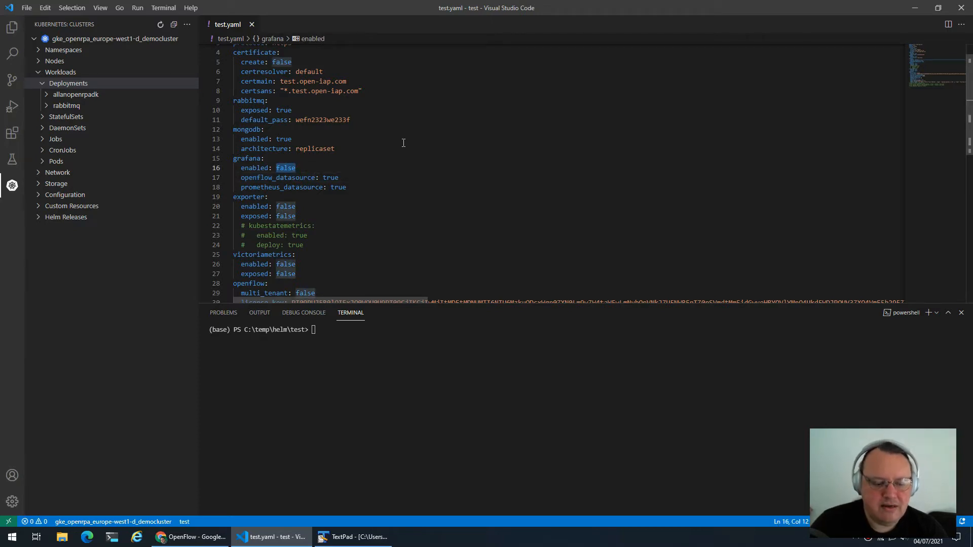
pyautogui.write('true')
pyautogui.press('Down')
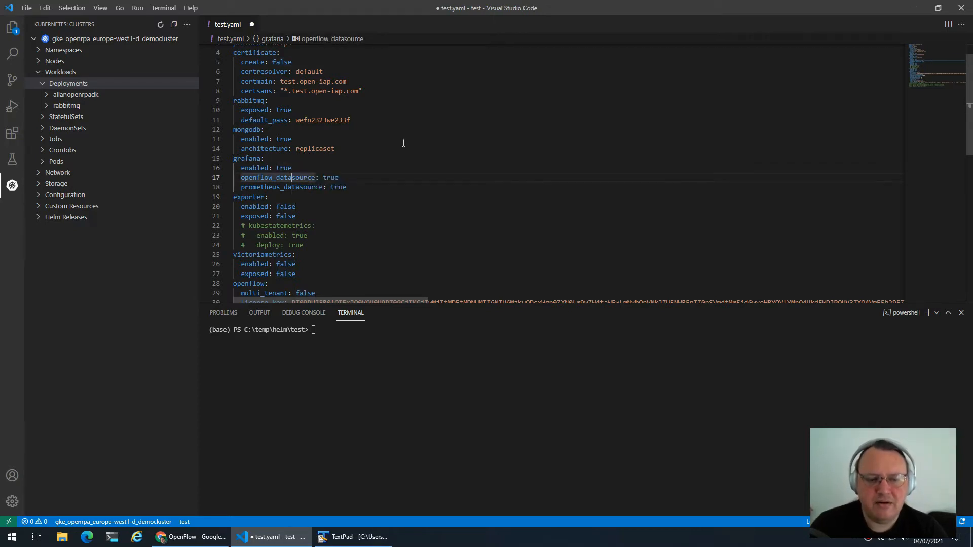
# - Examine the openflow_datasource and prometheus_datasource settings in the grafana section
pyautogui.press('Home')
pyautogui.press('Home')
pyautogui.hotkey('shift', 'Down')
pyautogui.hotkey('shift', 'Down')
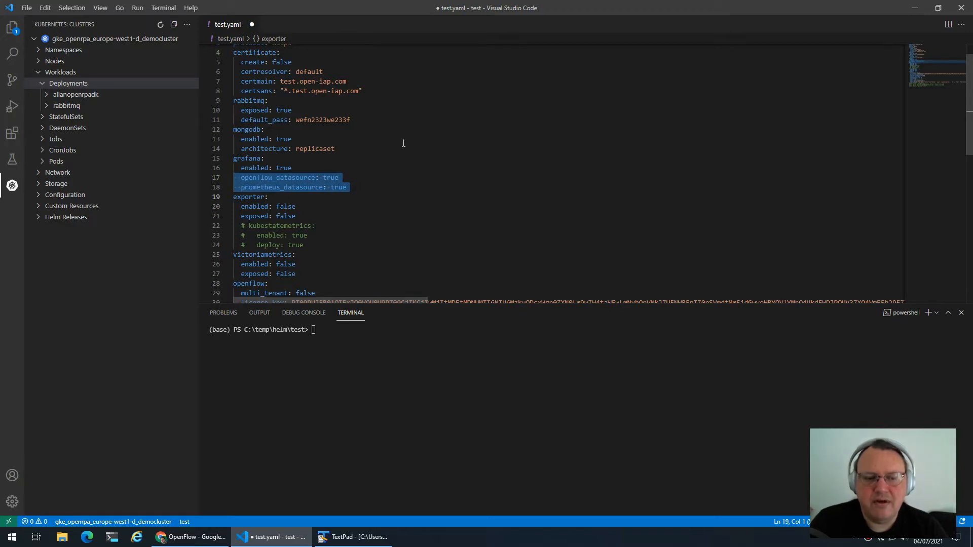
pyautogui.hotkey('shift', 'Up')
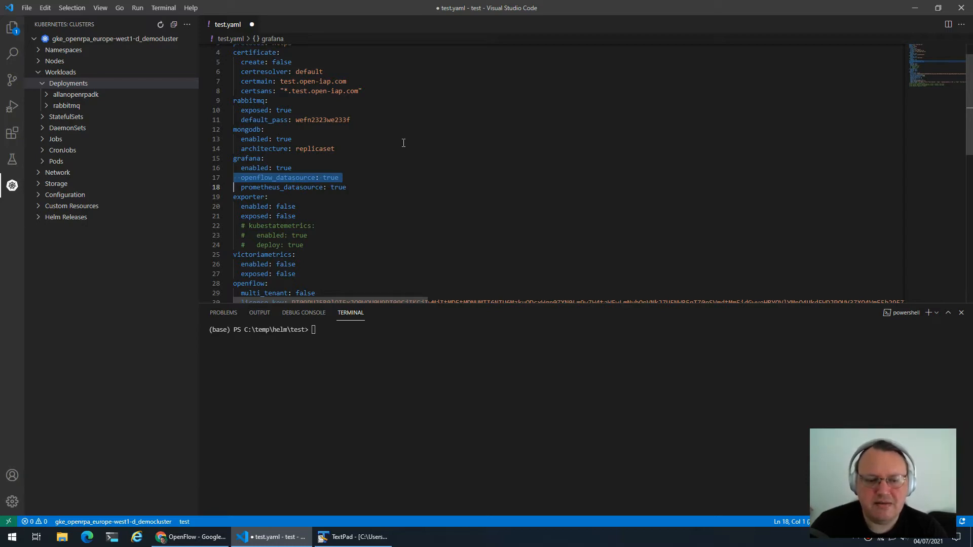
pyautogui.press('Down')
pyautogui.press('Up')
pyautogui.hotkey('shift', 'Down')
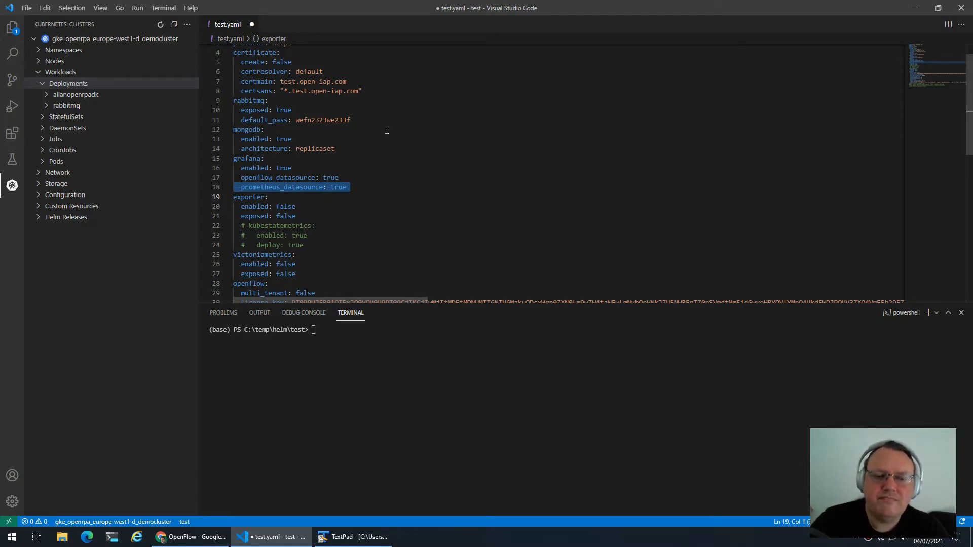
pyautogui.doubleClick(257, 179)
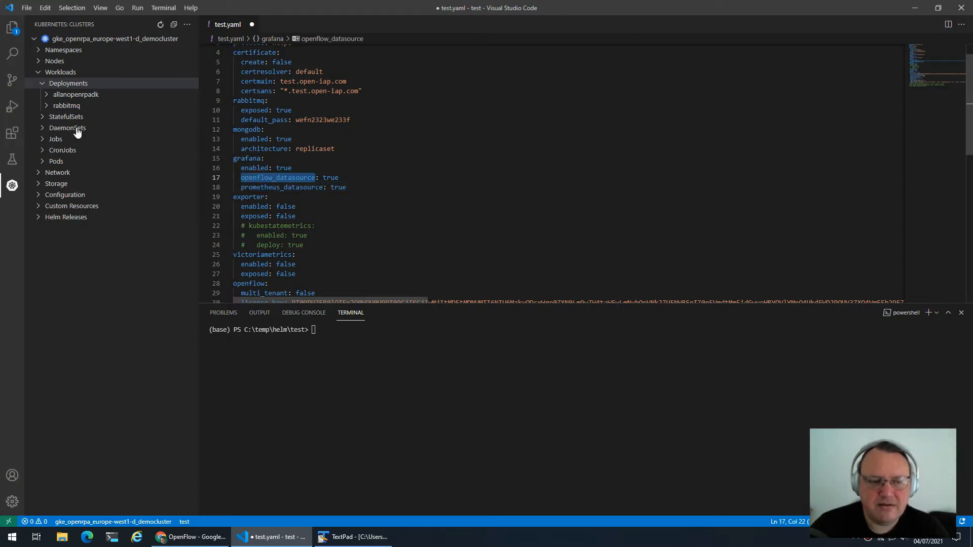
# - Refresh the Kubernetes clusters view and run the commented command "helm upgrade openflow openiap/openflow -n=test --values=.\test.yaml" in the terminal
pyautogui.click(160, 25)
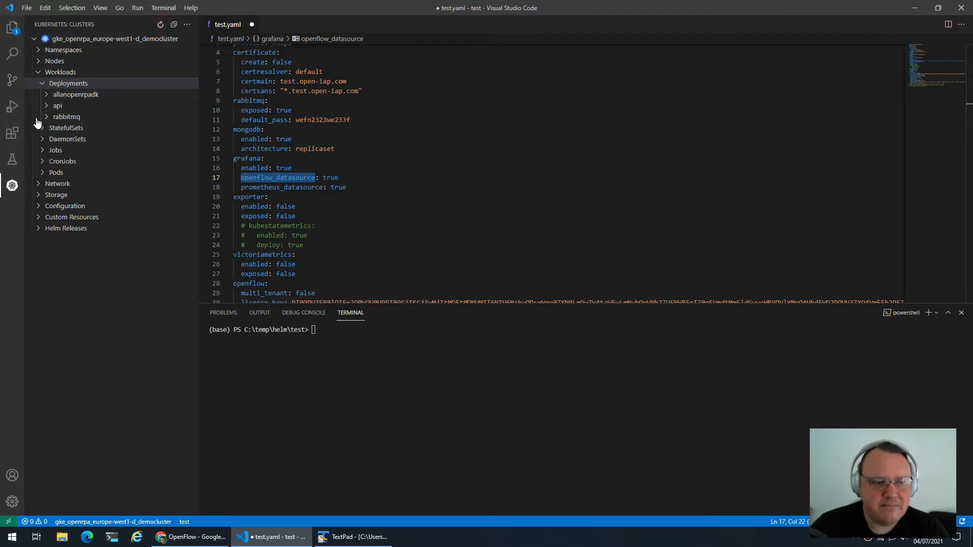
pyautogui.click(382, 370)
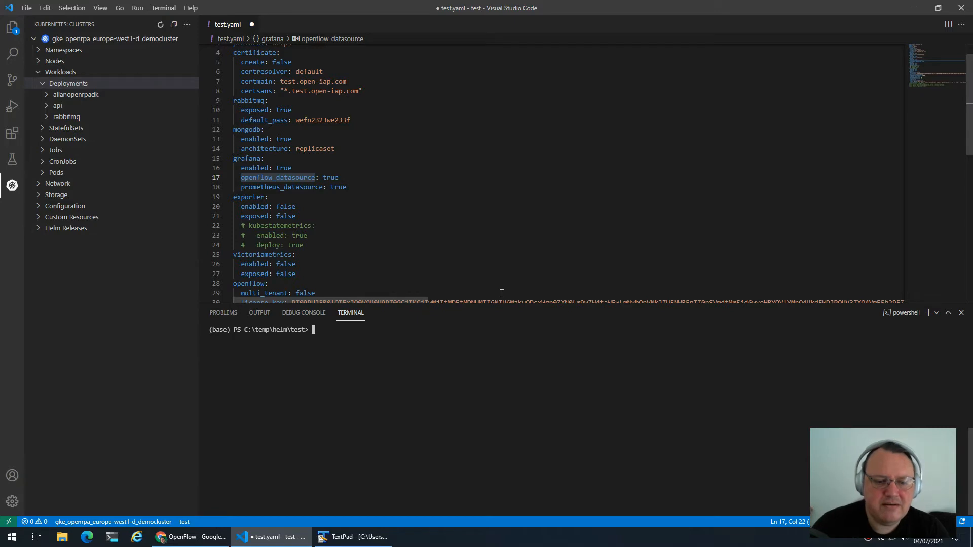
pyautogui.scroll(-8, 502, 293)
pyautogui.click(256, 180)
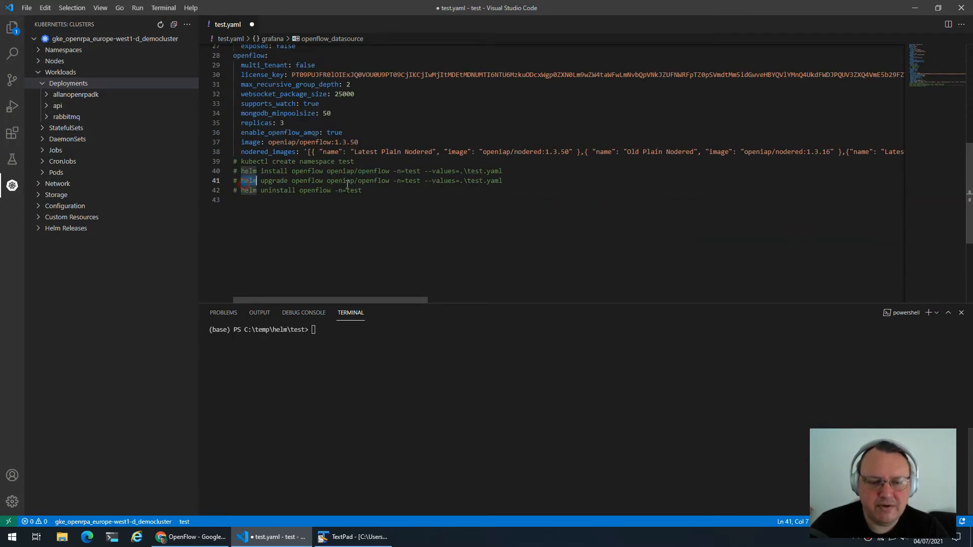
pyautogui.moveTo(347, 184); pyautogui.dragTo(511, 183)
pyautogui.hotkey('ctrl', 'c')
pyautogui.rightClick(472, 367)
pyautogui.press('Return')
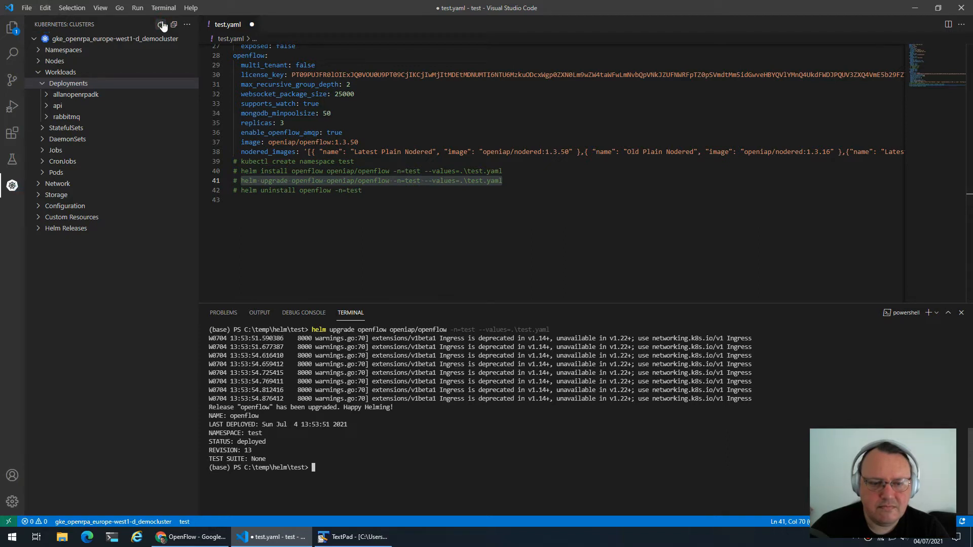
# - Save test.yaml and rerun the same helm upgrade command in the terminal
pyautogui.click(350, 94)
pyautogui.hotkey('ctrl', 's')
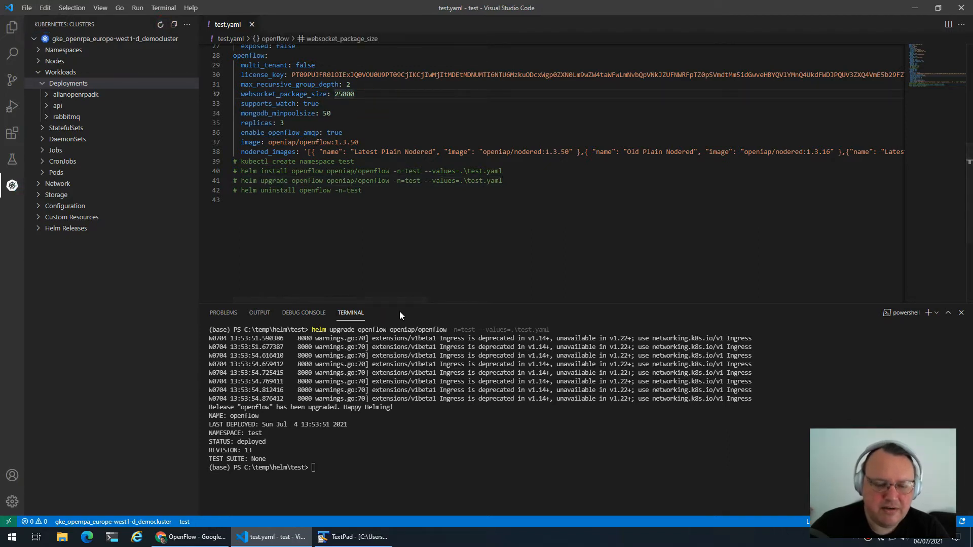
pyautogui.click(454, 385)
pyautogui.press('Up')
pyautogui.press('Return')
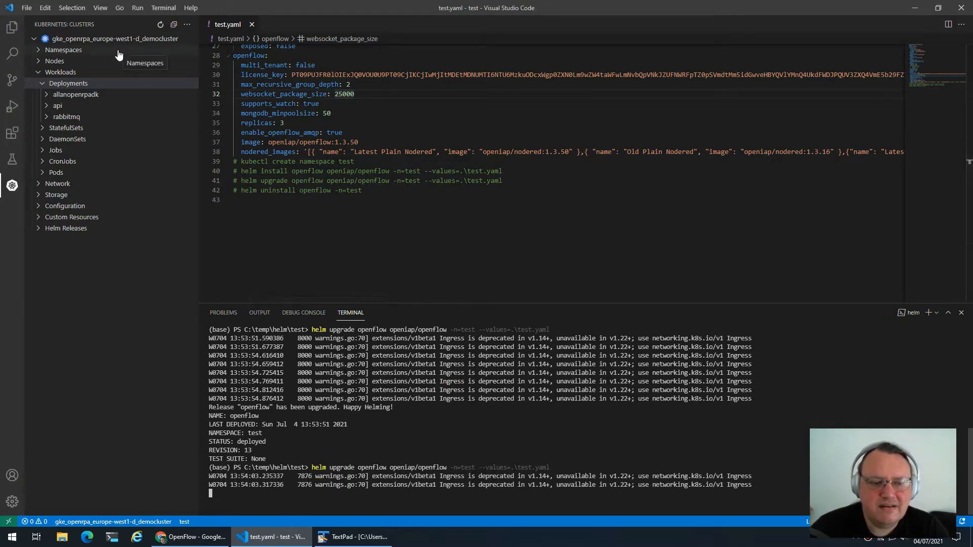
# - Refresh the Kubernetes clusters view and inspect the pod under the grafana deployment
pyautogui.click(160, 25)
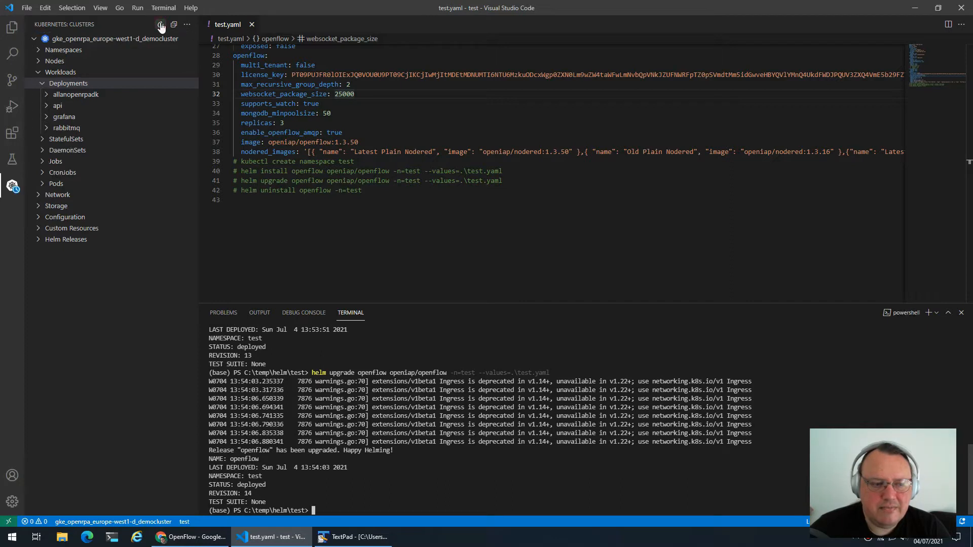
pyautogui.click(47, 116)
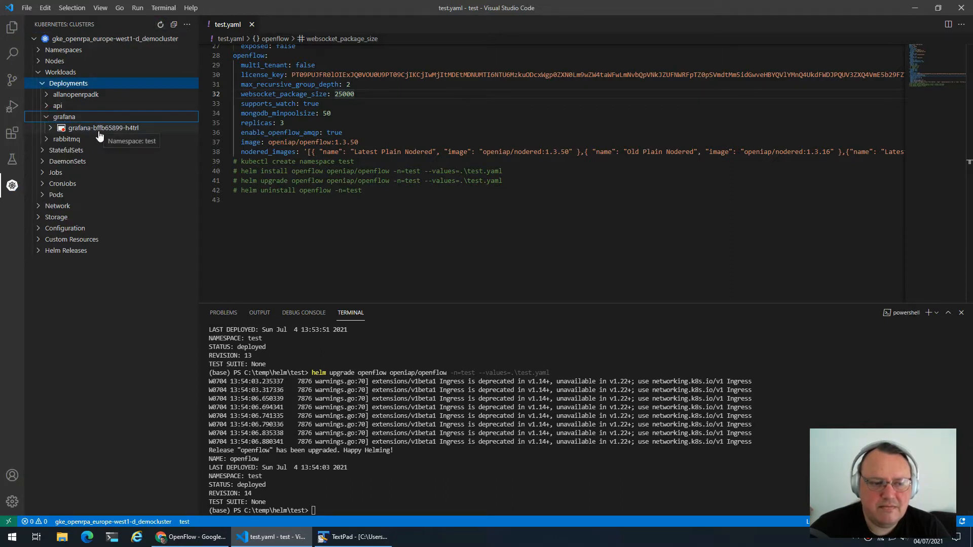
pyautogui.click(161, 25)
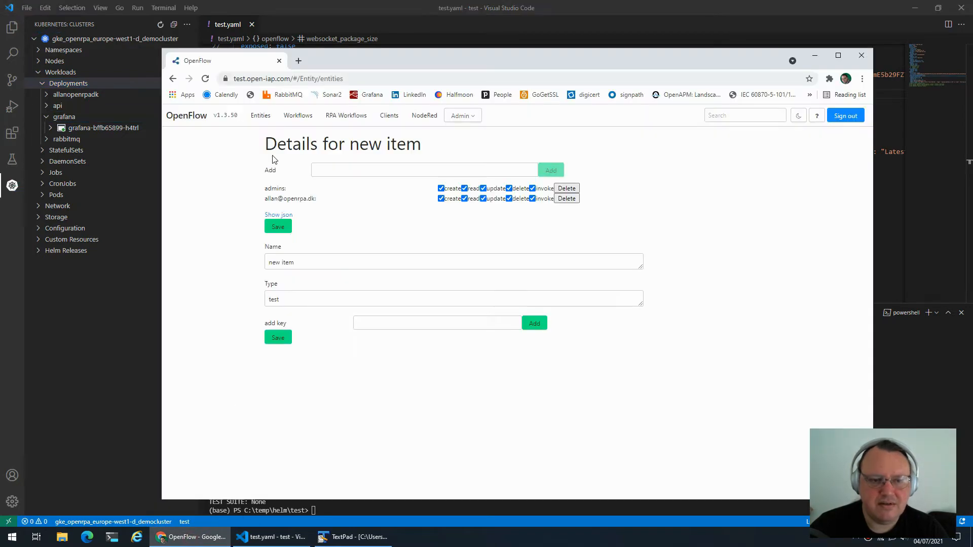
# - Switch to Chrome and copy the OpenFlow page address into a new tab, adding the prefix "grafana." before test.open-iap.com
pyautogui.click(190, 537)
pyautogui.click(292, 78)
pyautogui.hotkey('ctrl', 'c')
pyautogui.hotkey('ctrl', 't')
pyautogui.hotkey('ctrl', 'v')
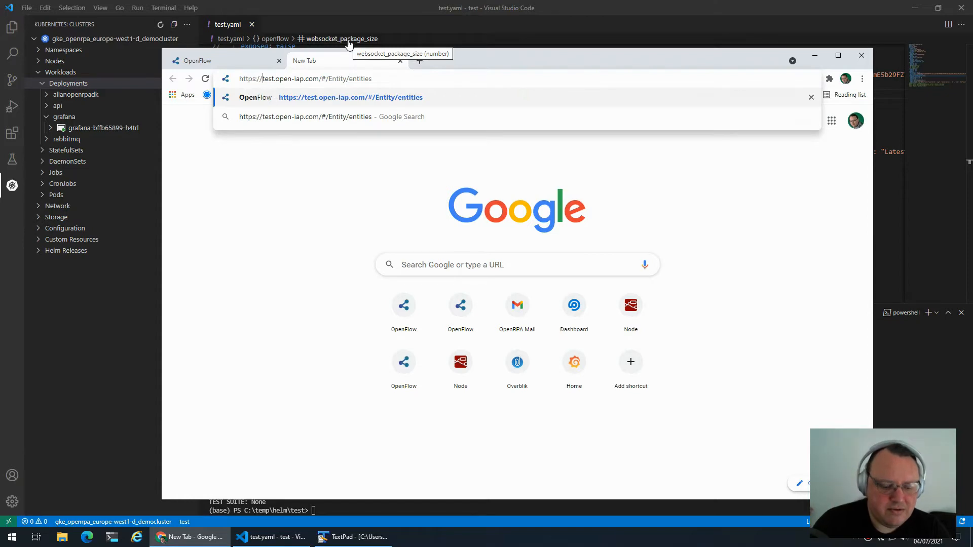
pyautogui.write('grq')
pyautogui.press('BackSpace')
pyautogui.write('afana.')
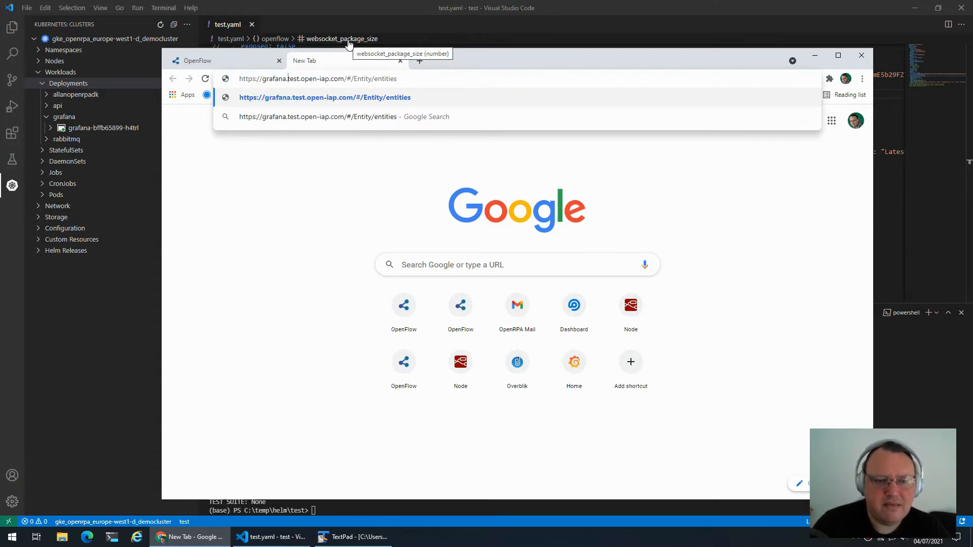
# - Remove "#/Entity/entities" from the address and load the Grafana site
pyautogui.hotkey('ctrl', 'shift', 'Left')
pyautogui.hotkey('ctrl', 'shift', 'Left')
pyautogui.hotkey('ctrl', 'shift', 'Left')
pyautogui.hotkey('ctrl', 'shift', 'Left')
pyautogui.hotkey('shift', 'Right')
pyautogui.hotkey('shift', 'Right')
pyautogui.hotkey('shift', 'Right')
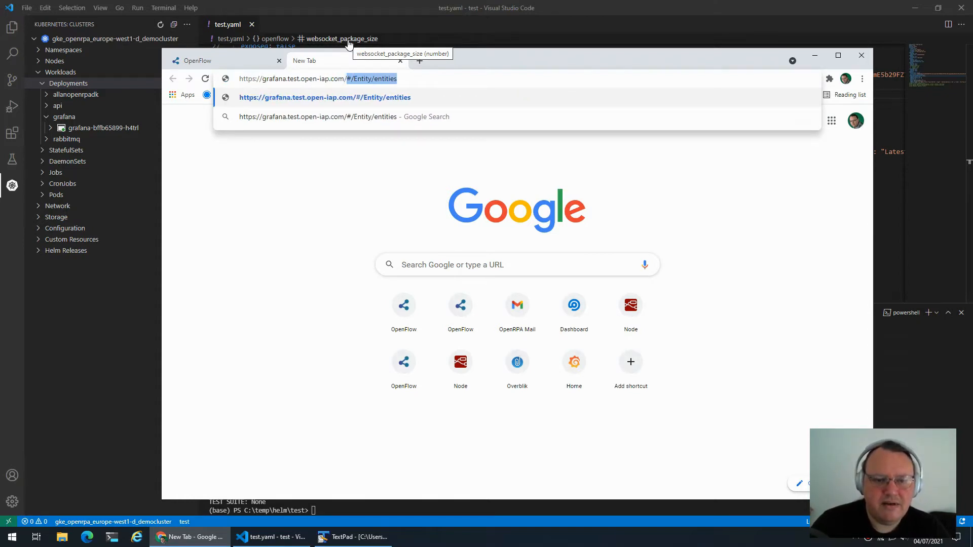
pyautogui.press('BackSpace')
pyautogui.press('Return')
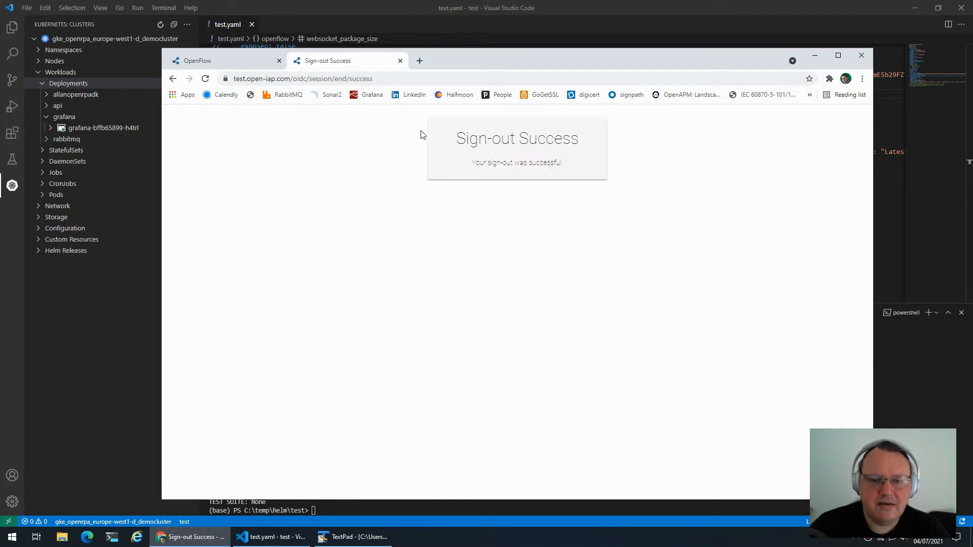
# - Load grafana.test.open-iap.com again from the sign-out page
pyautogui.click(314, 74)
pyautogui.write('grafana.test.open-iap.com')
pyautogui.press('Return')
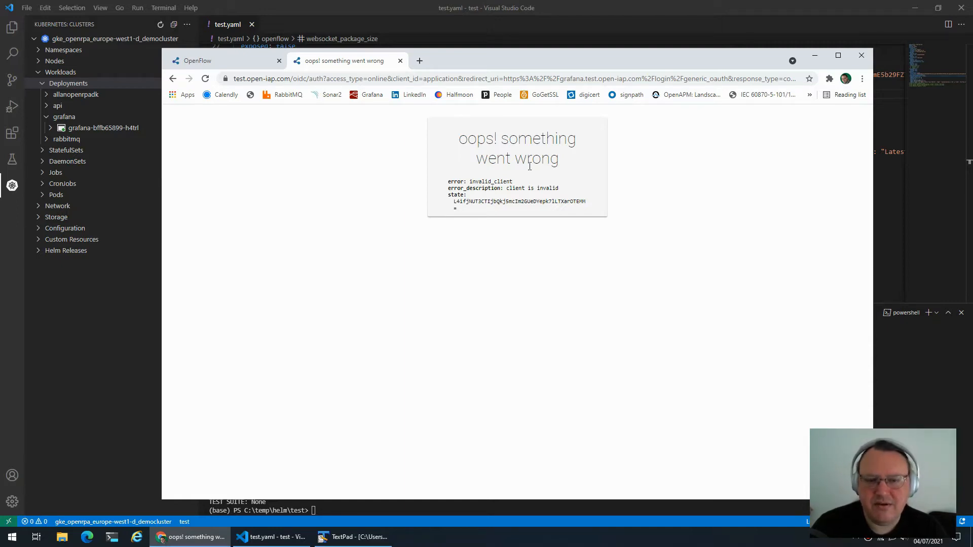
# - Return to the OpenFlow tab and open the administration page for Providers
pyautogui.click(243, 62)
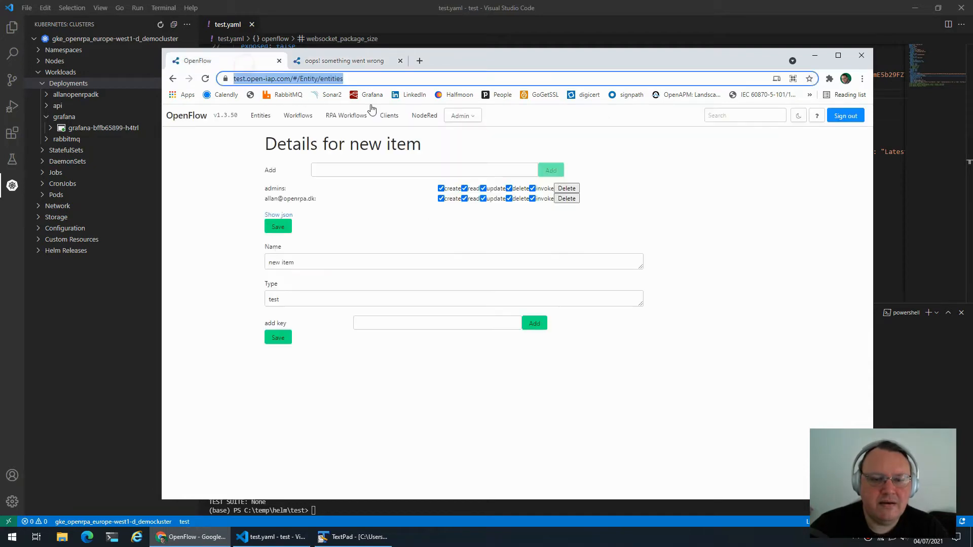
pyautogui.click(466, 116)
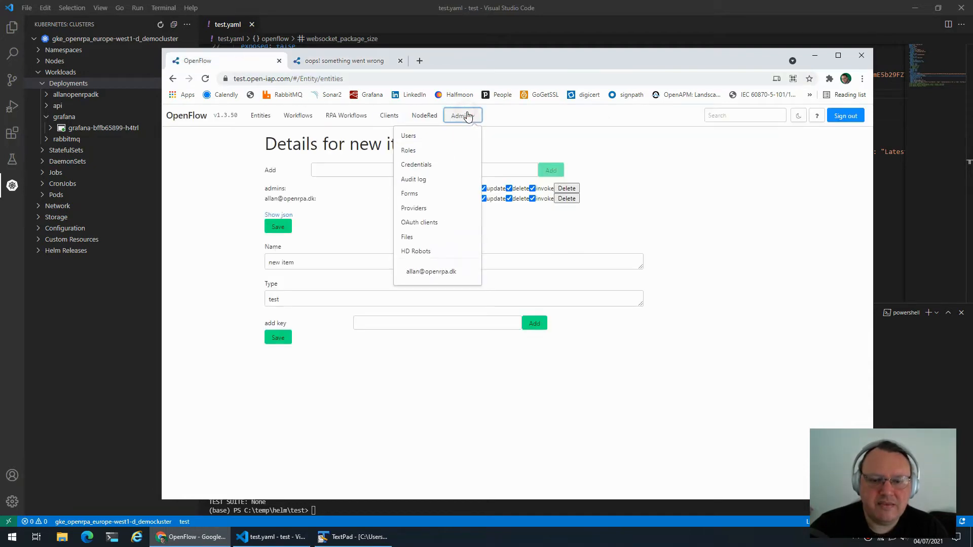
pyautogui.click(420, 209)
pyautogui.click(526, 170)
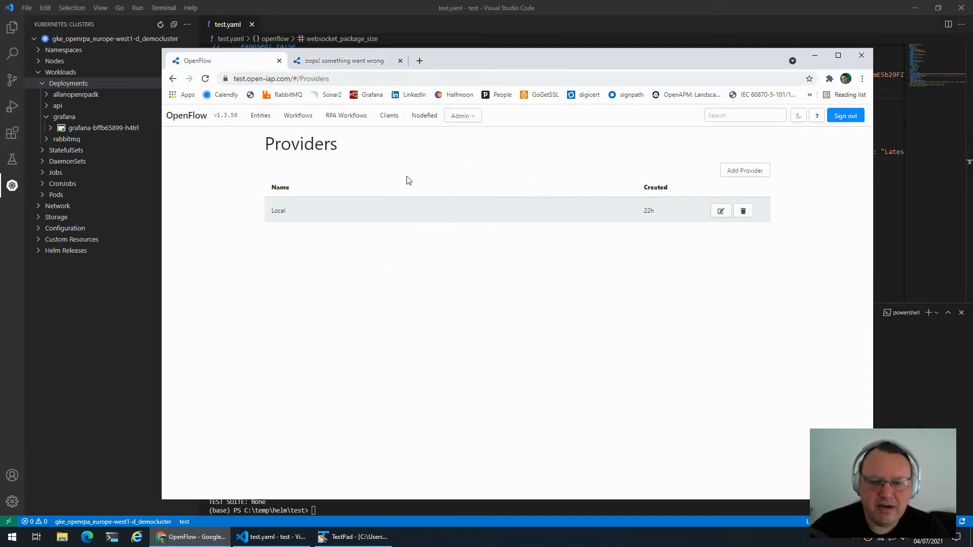
# - Open a new provider form, view the available provider types, and go back to the Providers list
pyautogui.click(764, 178)
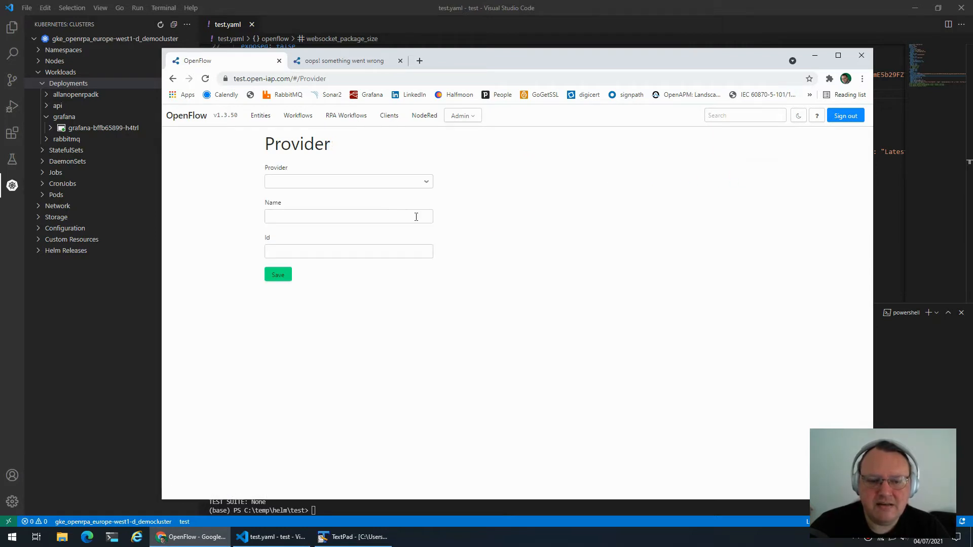
pyautogui.click(389, 187)
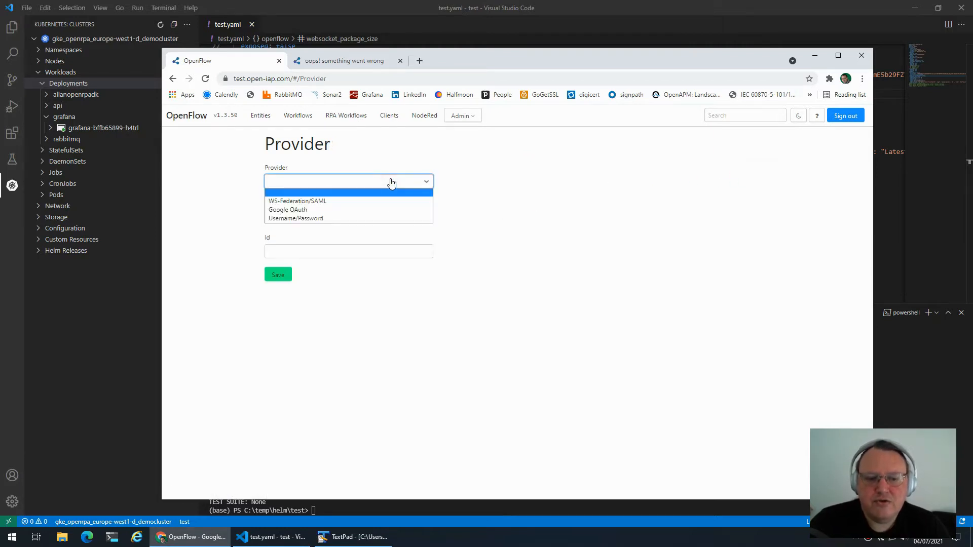
pyautogui.click(466, 183)
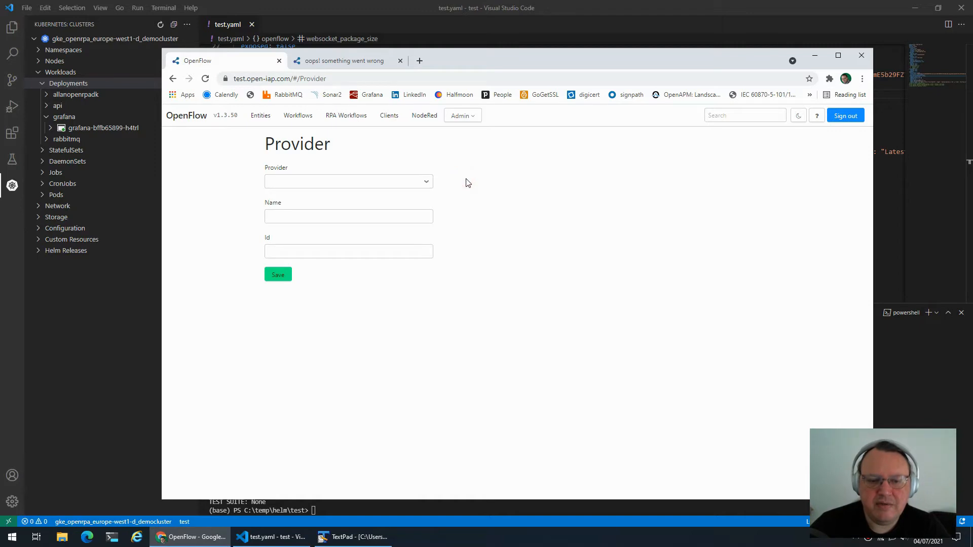
pyautogui.rightClick(462, 181)
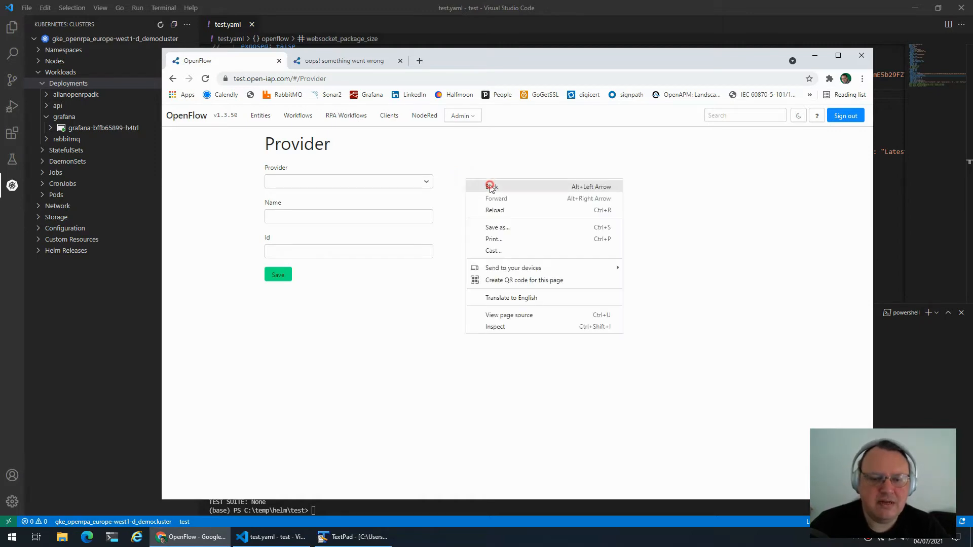
pyautogui.click(490, 185)
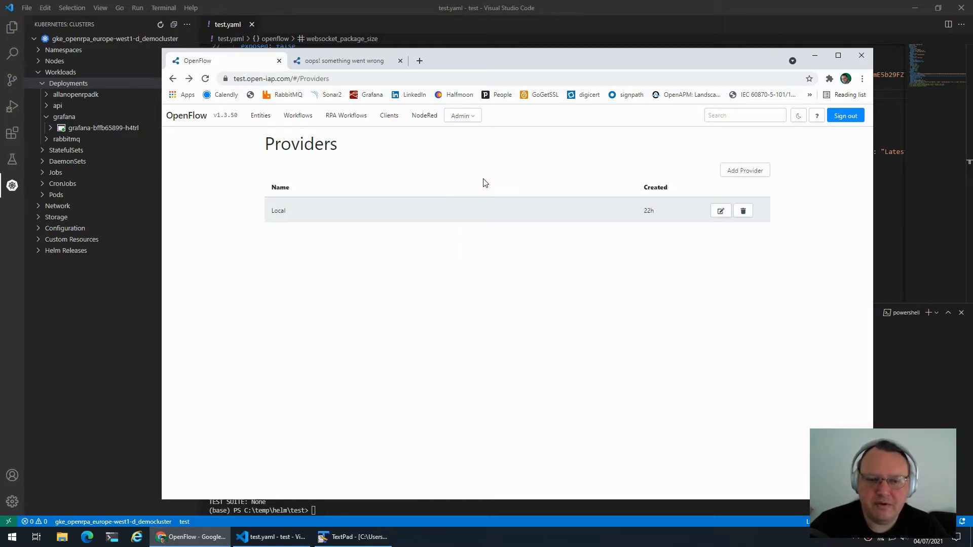
# - Open the administration page for OAuth clients
pyautogui.click(464, 117)
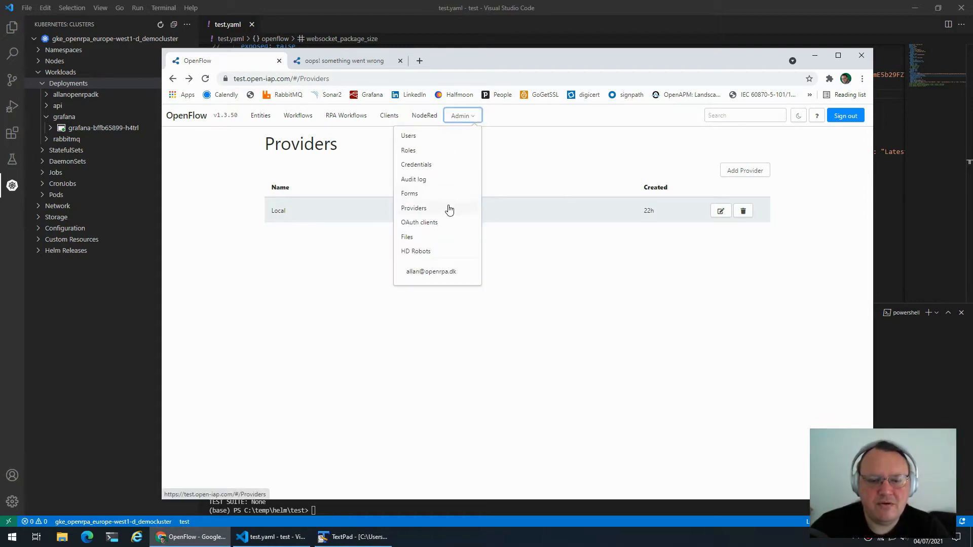
pyautogui.click(586, 180)
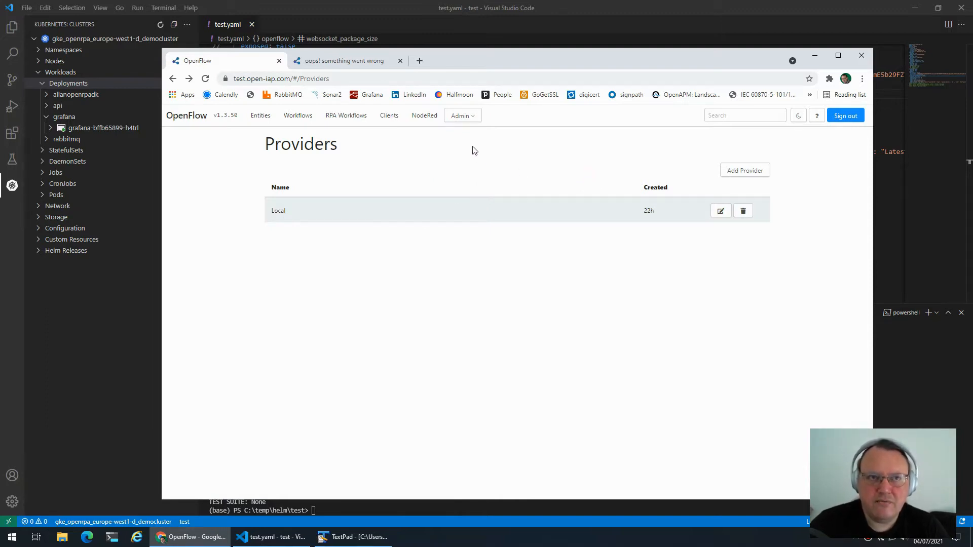
pyautogui.click(467, 118)
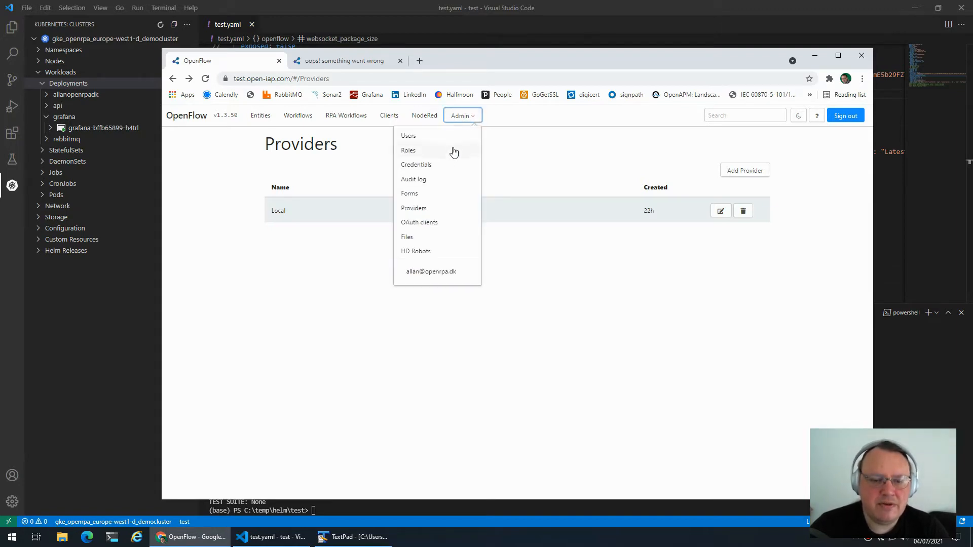
pyautogui.click(420, 222)
pyautogui.click(600, 152)
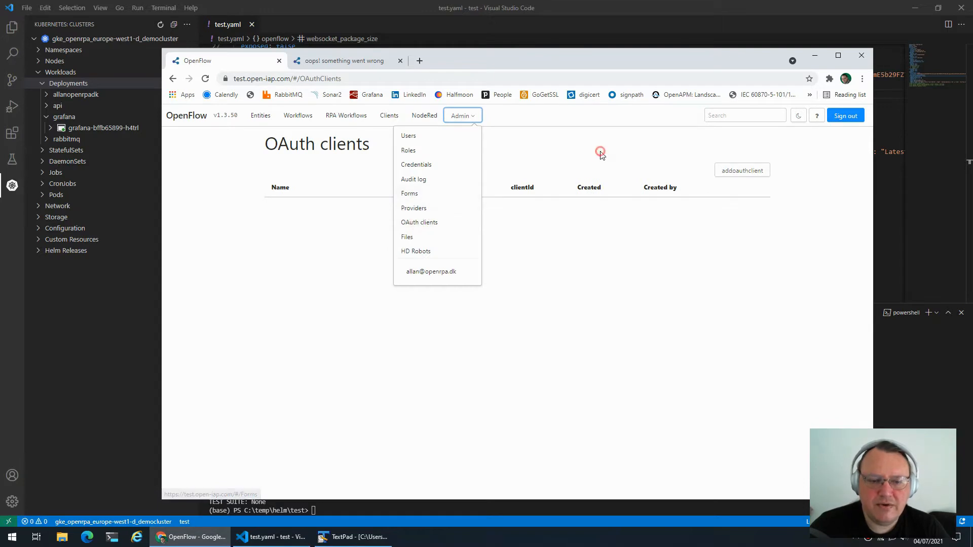
# - Add an OAuth client named Grafana with the prefilled default settings and save it
pyautogui.click(745, 170)
pyautogui.click(302, 182)
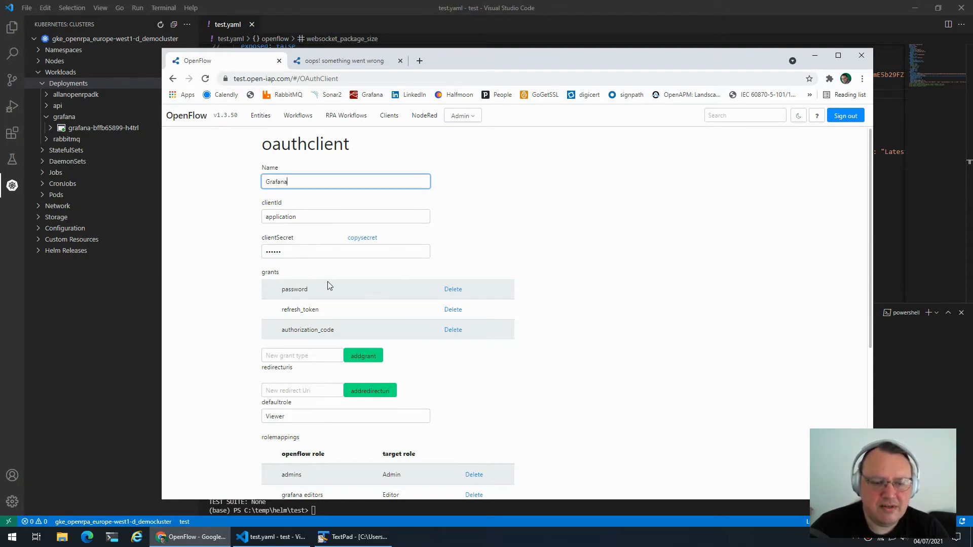
pyautogui.scroll(-5, 385, 282)
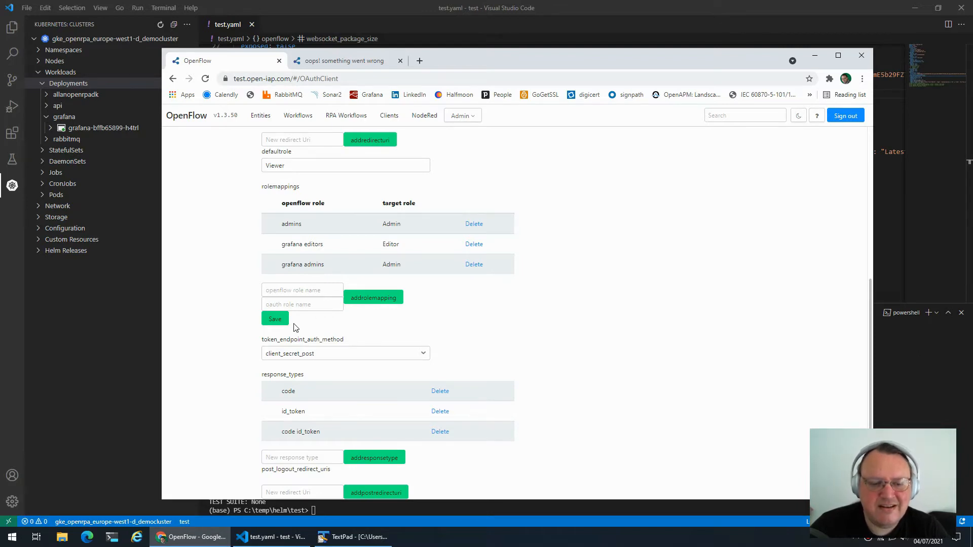
pyautogui.click(277, 320)
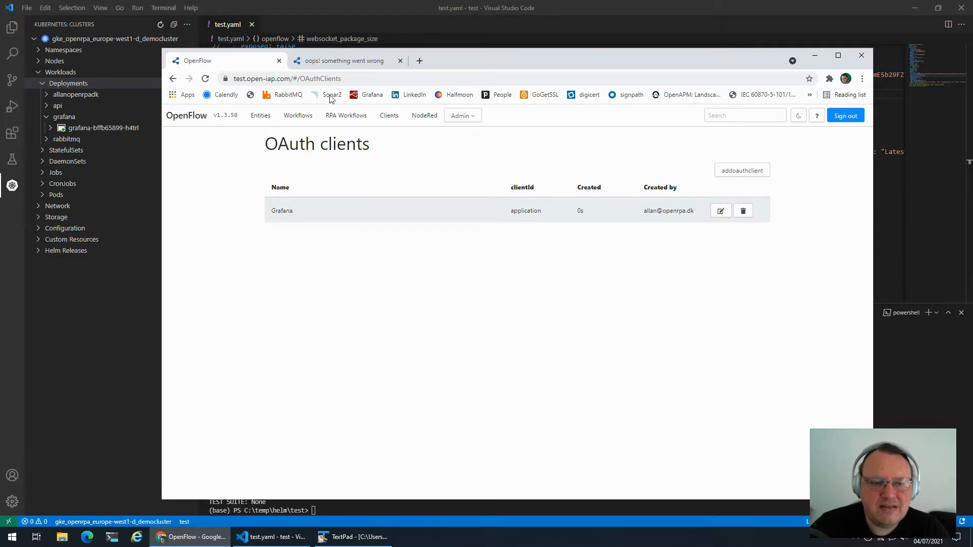
# - Load grafana.test.open-iap.com in the error page's tab and try to sign in with the prefilled OpenFlow account
pyautogui.click(341, 61)
pyautogui.click(344, 78)
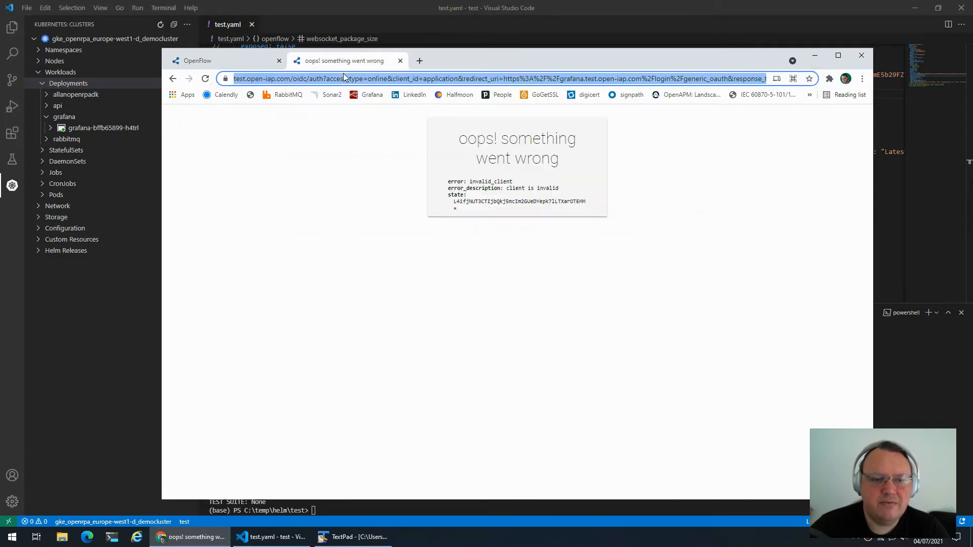
pyautogui.write('grafana.test.open-iap.com')
pyautogui.press('Return')
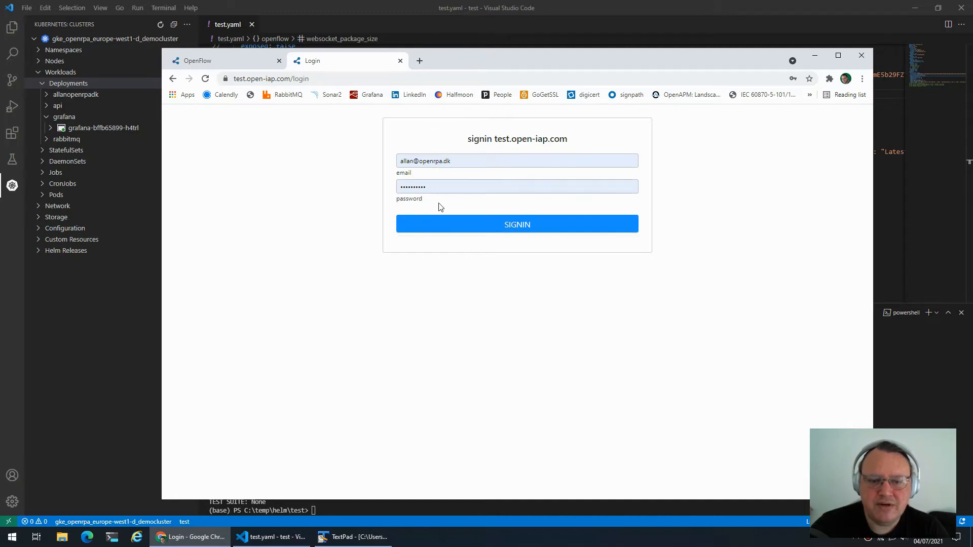
pyautogui.click(523, 224)
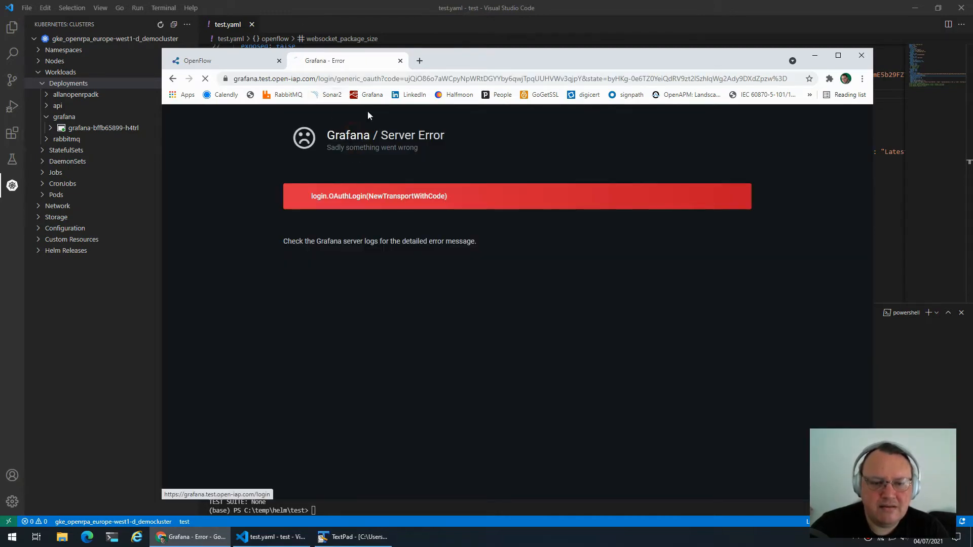
# - Reload the Grafana site from its server error page and try the OpenFlow sign-in again
pyautogui.click(350, 136)
pyautogui.click(383, 81)
pyautogui.write('grafana.test.open-iap.com%2Flogin%2Fgeneric_oauth&response_t')
pyautogui.press('Return')
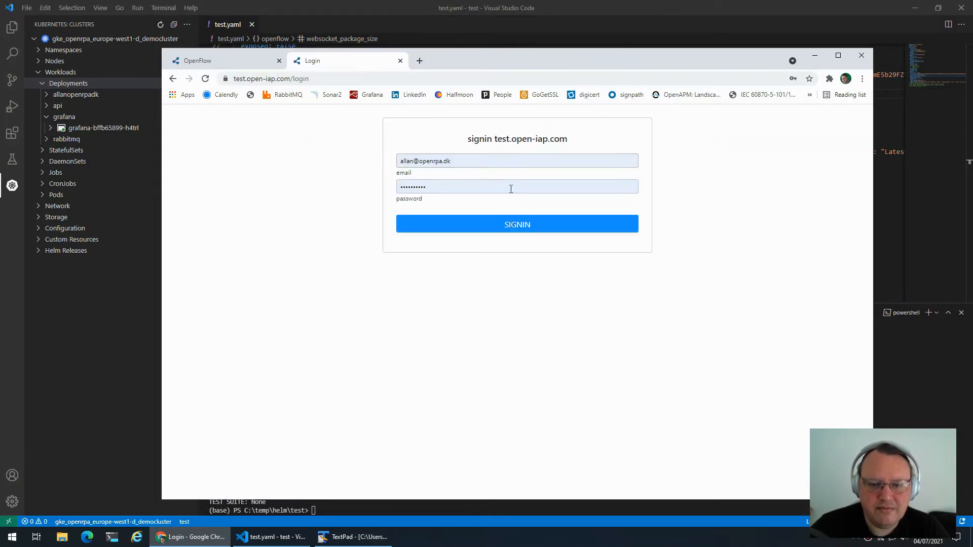
pyautogui.click(516, 224)
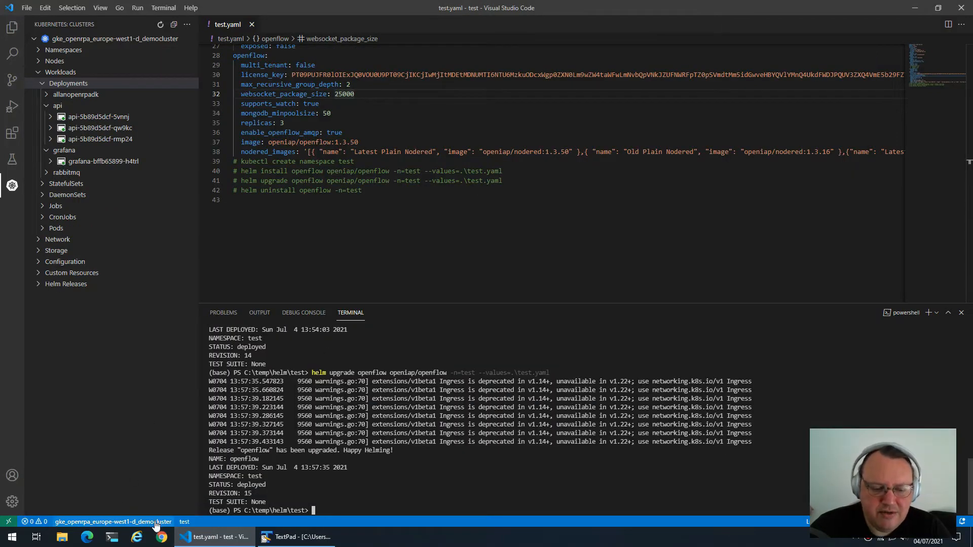
# - Reopen Chrome, load test.open-iap.com, and sign in to OpenFlow with the prefilled account
pyautogui.click(161, 537)
pyautogui.click(336, 77)
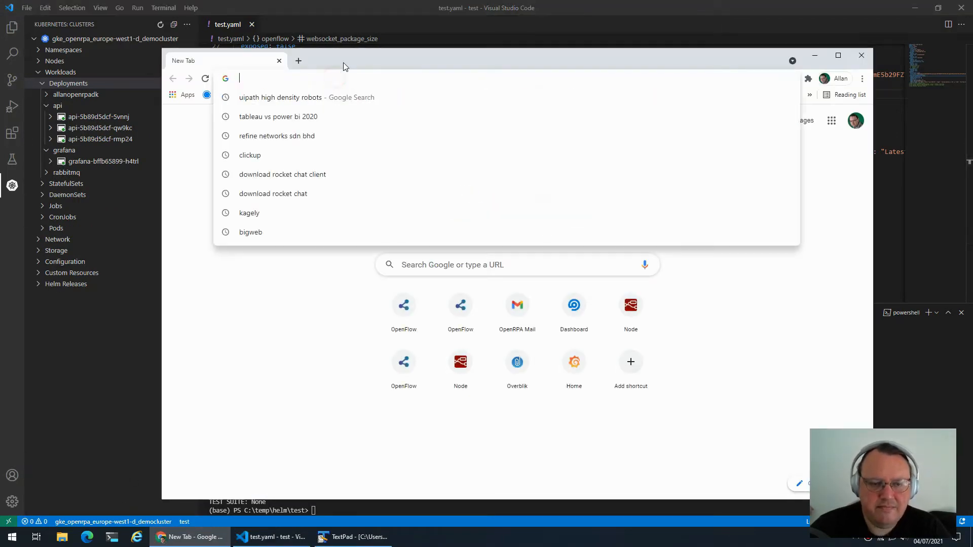
pyautogui.write('https://grafana.test.open-iap.com/')
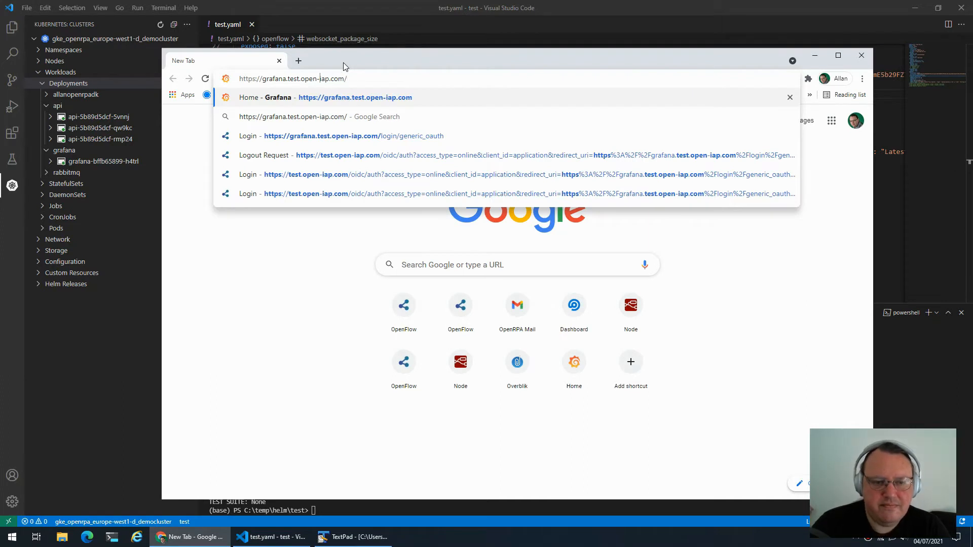
pyautogui.hotkey('ctrl', 'Left')
pyautogui.hotkey('ctrl', 'Left')
pyautogui.hotkey('ctrl', 'BackSpace')
pyautogui.press('Return')
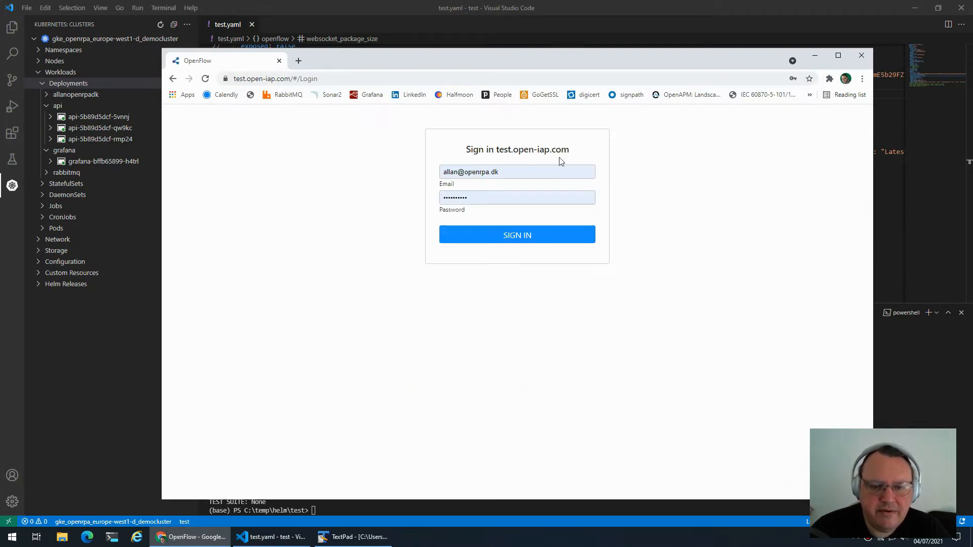
pyautogui.click(526, 237)
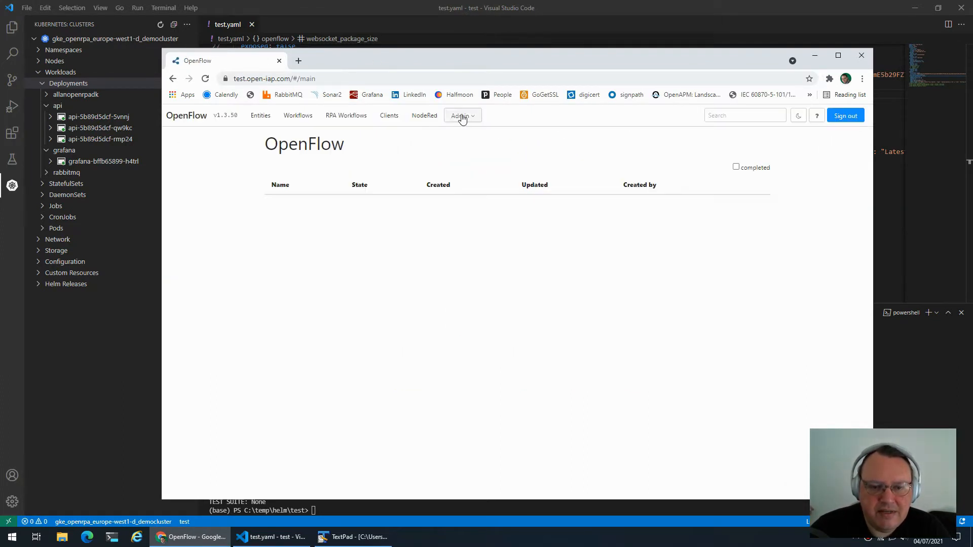
pyautogui.click(462, 117)
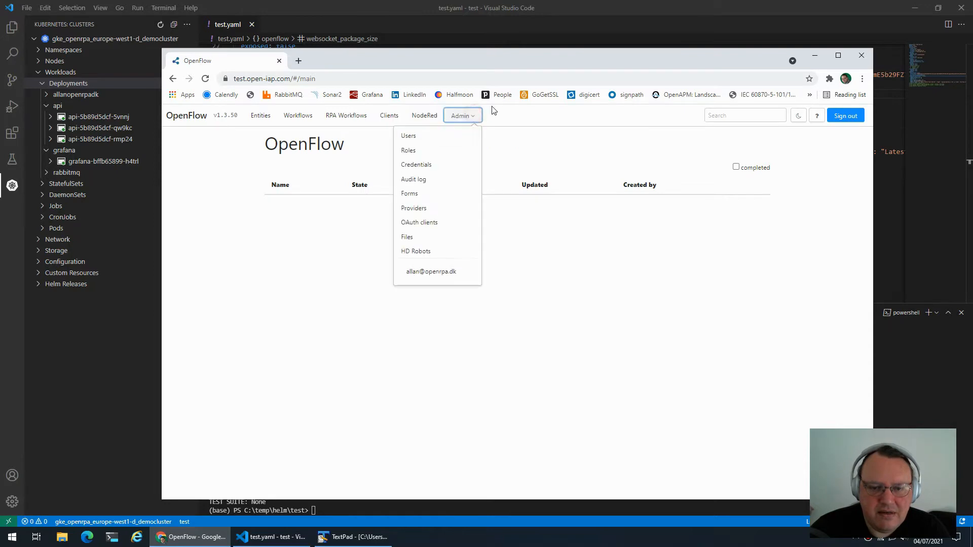
pyautogui.click(411, 224)
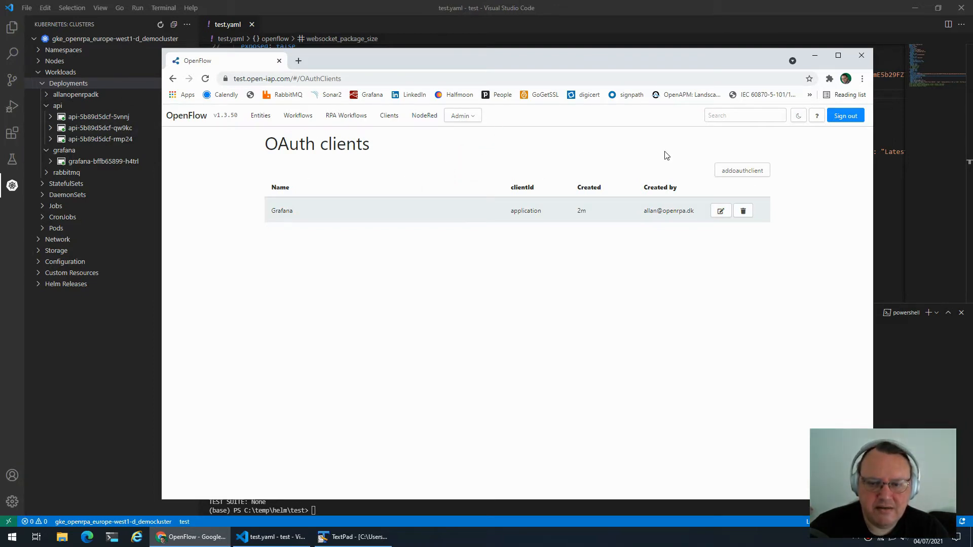
pyautogui.click(299, 62)
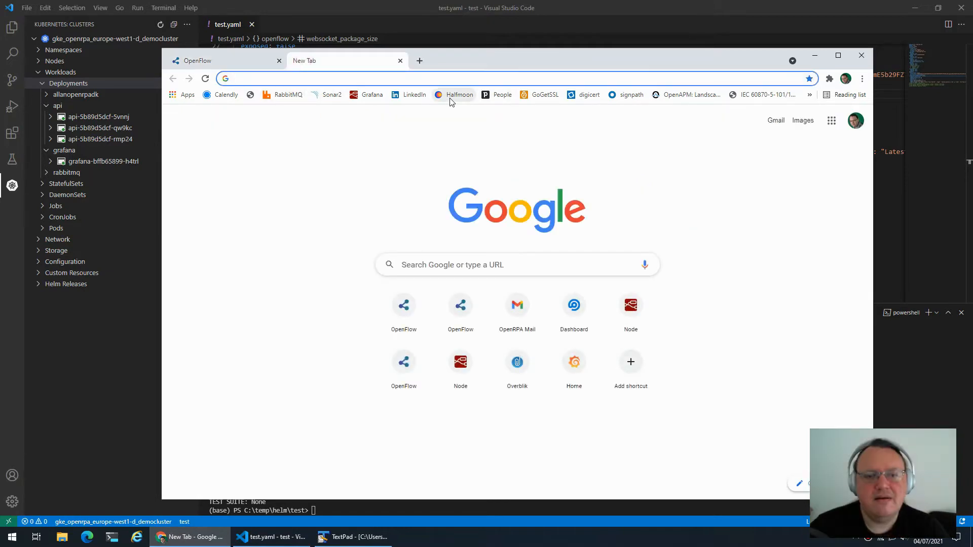
pyautogui.write('https://grafana.test.open-iap.com/')
pyautogui.press('Return')
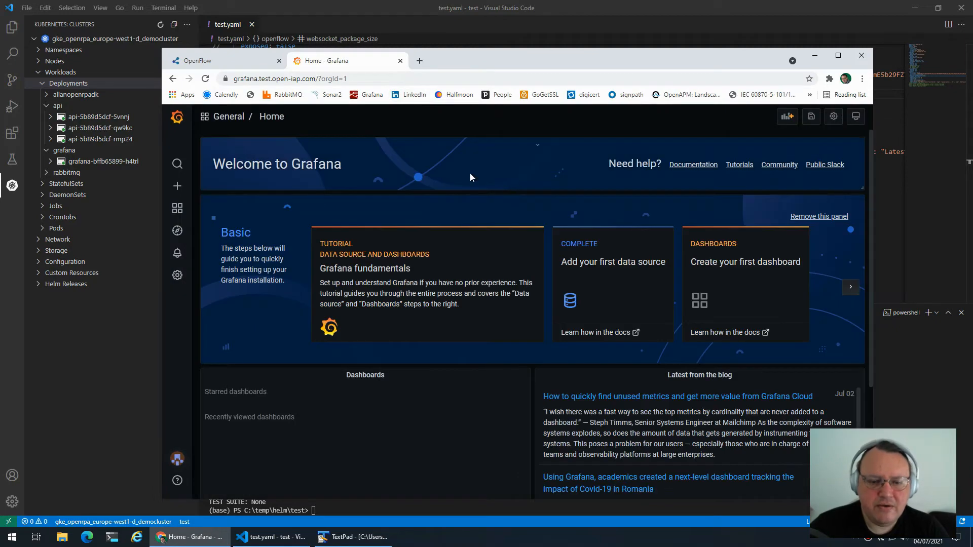
# - Sign out of Grafana and sign back in through the OpenFlow login page with the prefilled account
pyautogui.moveTo(179, 459)
pyautogui.click(225, 441)
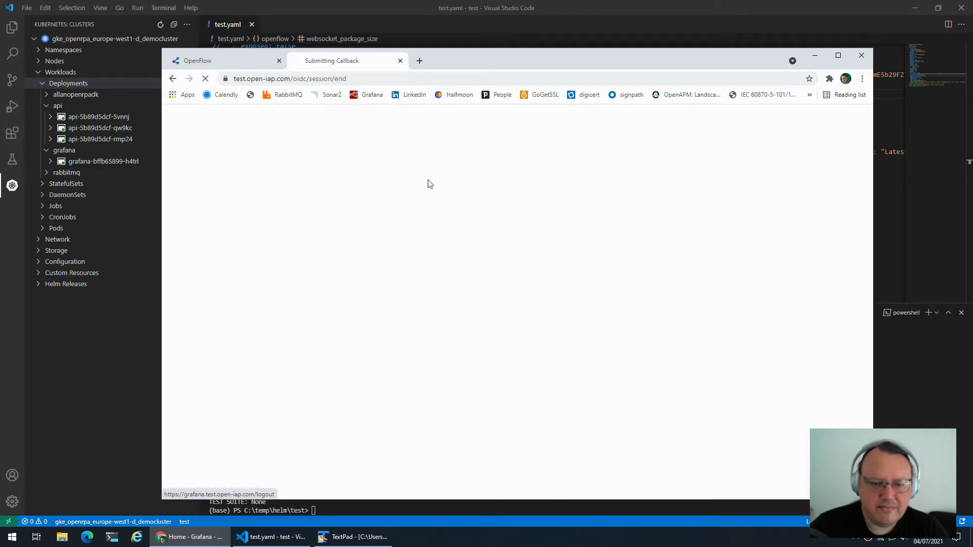
pyautogui.click(411, 79)
pyautogui.press('Return')
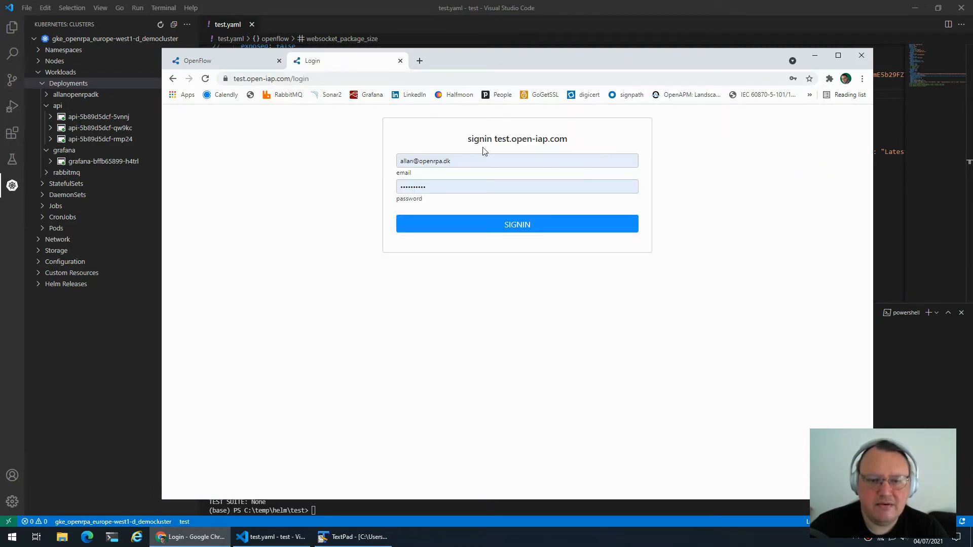
pyautogui.click(521, 228)
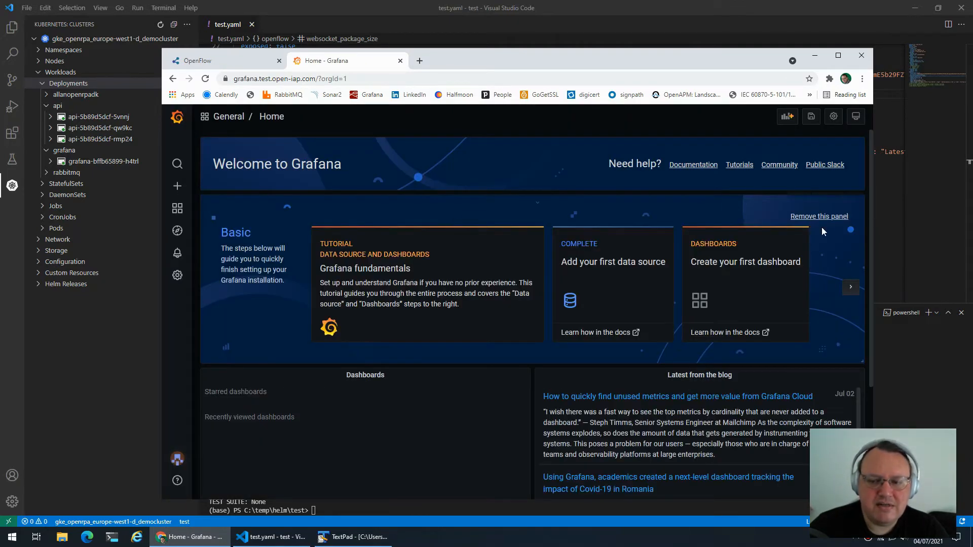
# - Remove the Basic setup panel from the Grafana home page, and view the configured data sources before returning home
pyautogui.click(834, 217)
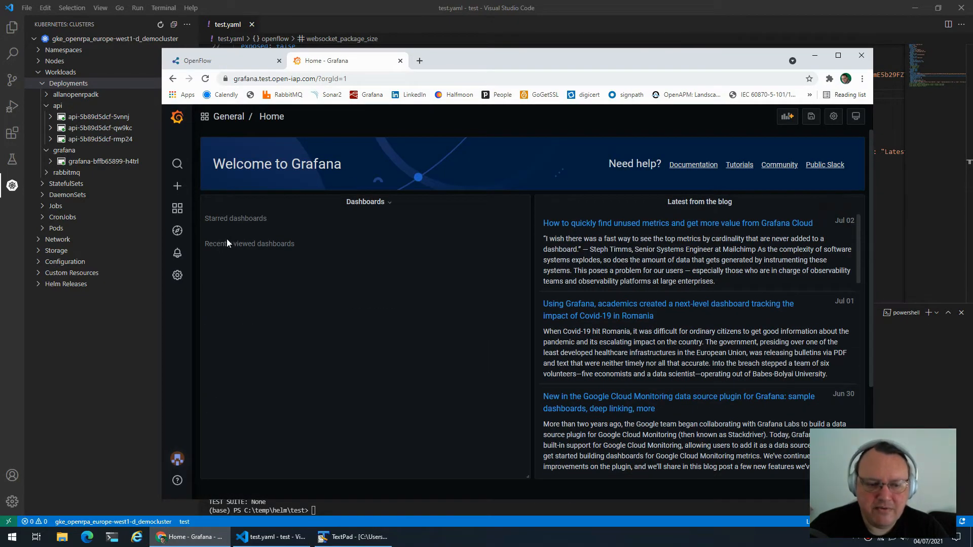
pyautogui.moveTo(177, 279)
pyautogui.click(226, 294)
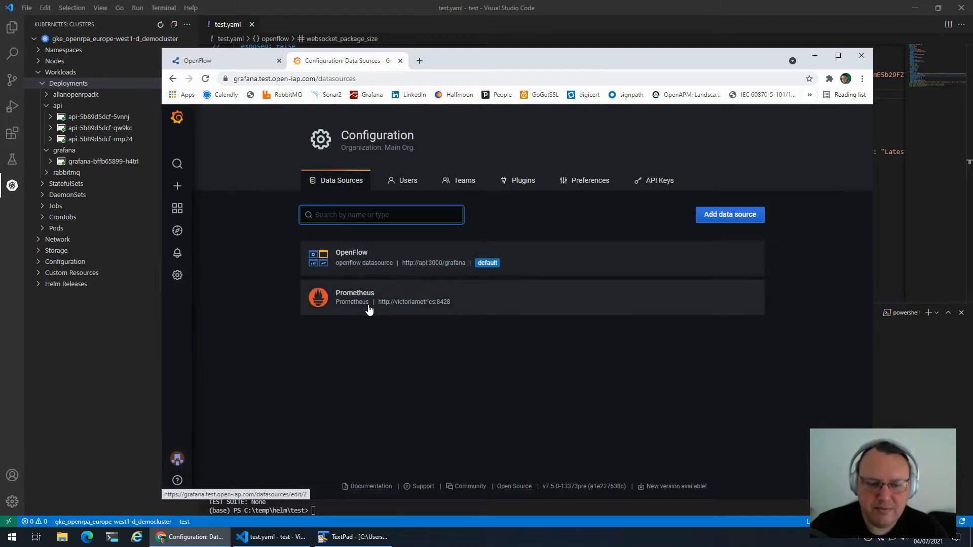
pyautogui.click(178, 208)
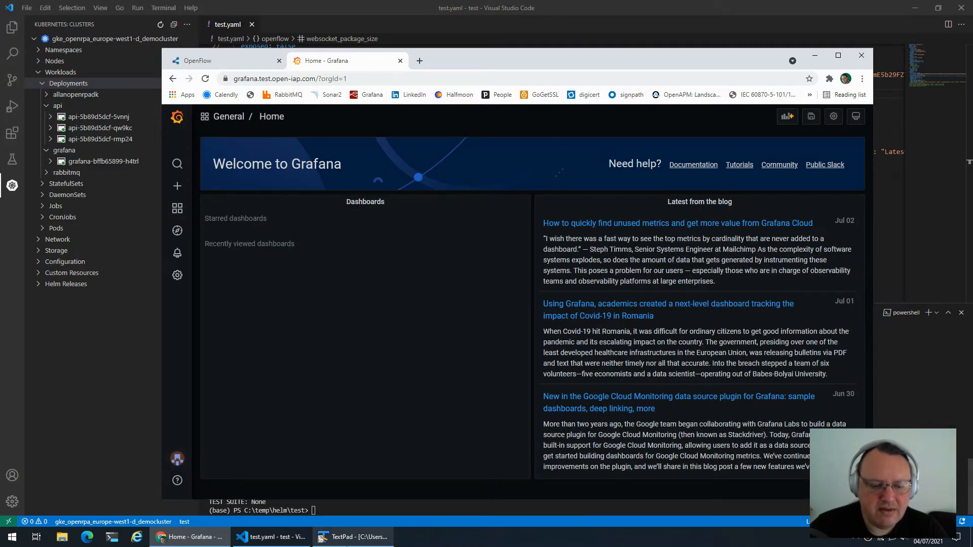
# - Bring up the dashboard JSON files in TextPad and return to the Grafana home page in Chrome
pyautogui.click(353, 537)
pyautogui.hotkey('alt', 'Tab')
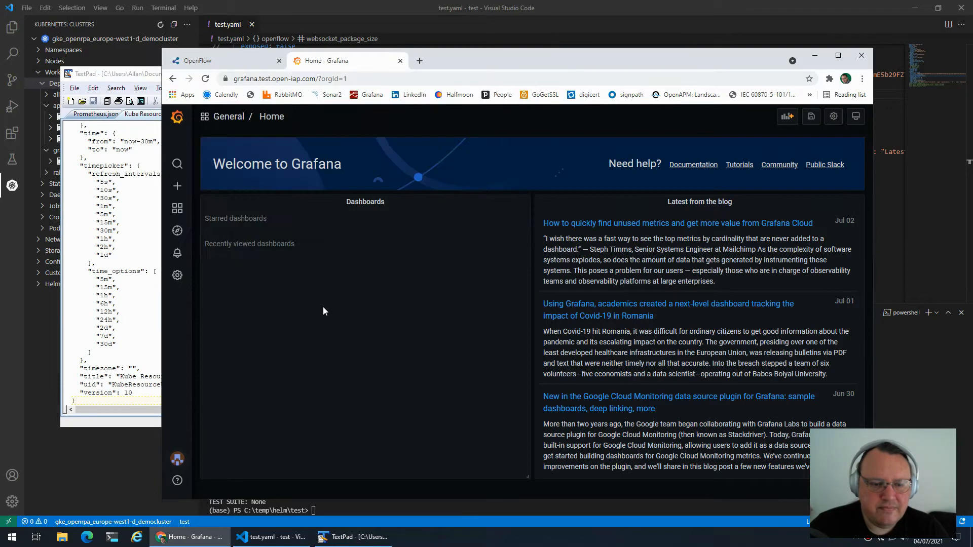
pyautogui.click(329, 256)
# - Load the Grafana site grafana.app.openiap.io in a new browser tab
pyautogui.click(421, 60)
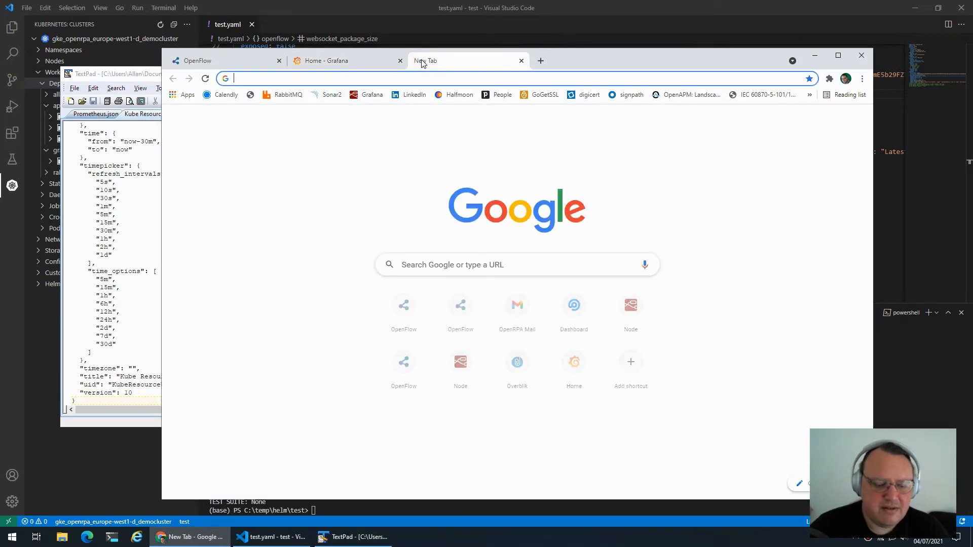
pyautogui.write('grafana.stats.openiap.io')
pyautogui.press('BackSpace')
pyautogui.press('BackSpace')
pyautogui.press('BackSpace')
pyautogui.press('BackSpace')
pyautogui.press('BackSpace')
pyautogui.press('BackSpace')
pyautogui.press('BackSpace')
pyautogui.press('BackSpace')
pyautogui.press('BackSpace')
pyautogui.press('BackSpace')
pyautogui.press('BackSpace')
pyautogui.press('BackSpace')
pyautogui.press('BackSpace')
pyautogui.press('BackSpace')
pyautogui.press('BackSpace')
pyautogui.press('BackSpace')
pyautogui.press('BackSpace')
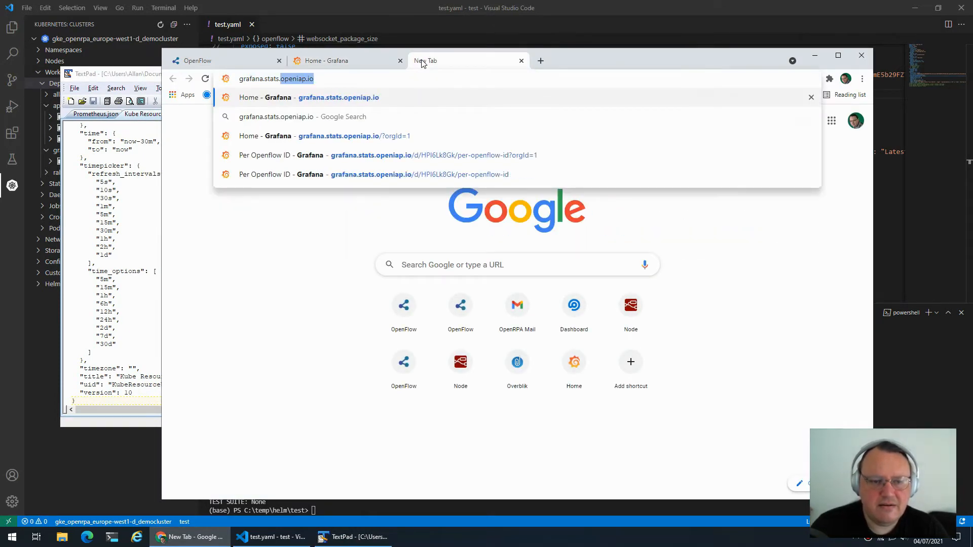
pyautogui.write('.d')
pyautogui.press('BackSpace')
pyautogui.write('a')
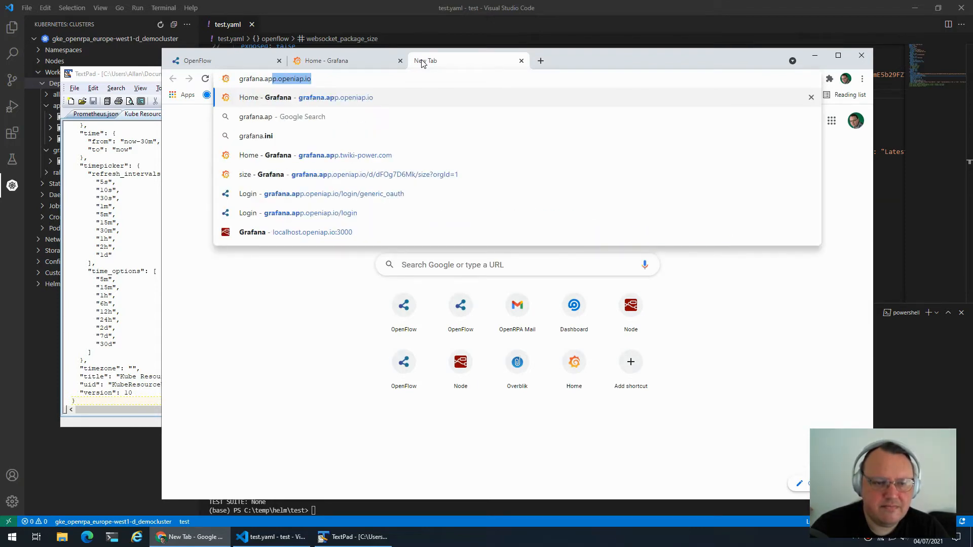
pyautogui.press('Return')
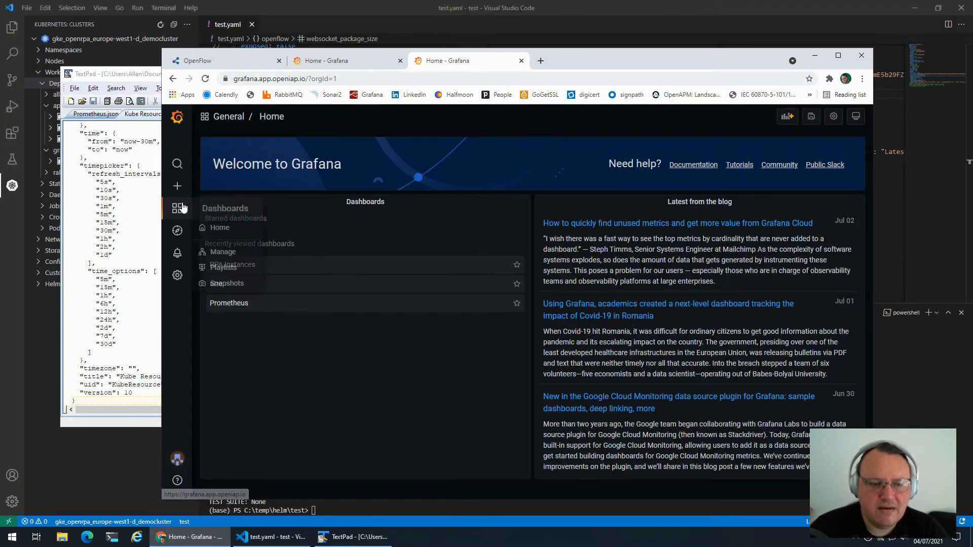
# - Create a new dashboard with an empty panel and set the OpenFlow query's collection to users
pyautogui.moveTo(177, 186)
pyautogui.click(261, 204)
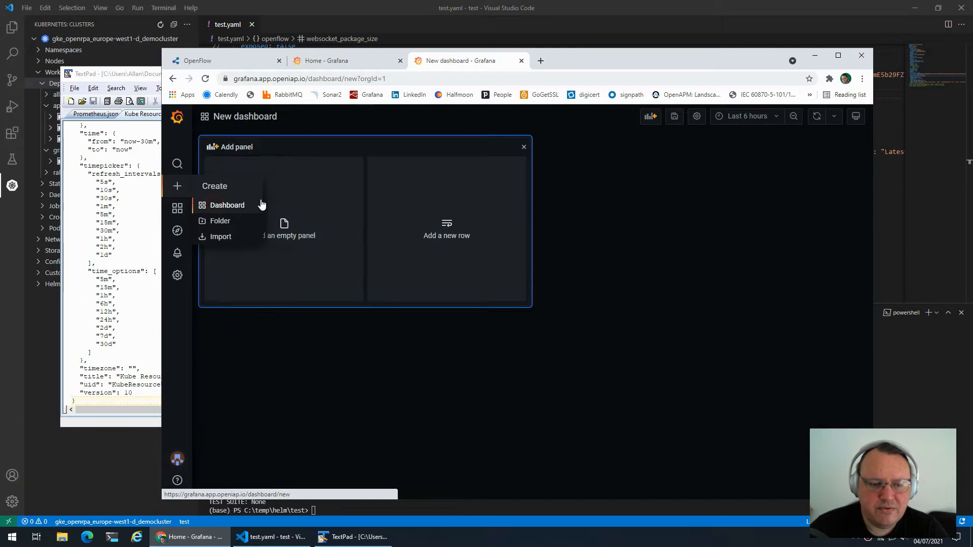
pyautogui.click(285, 223)
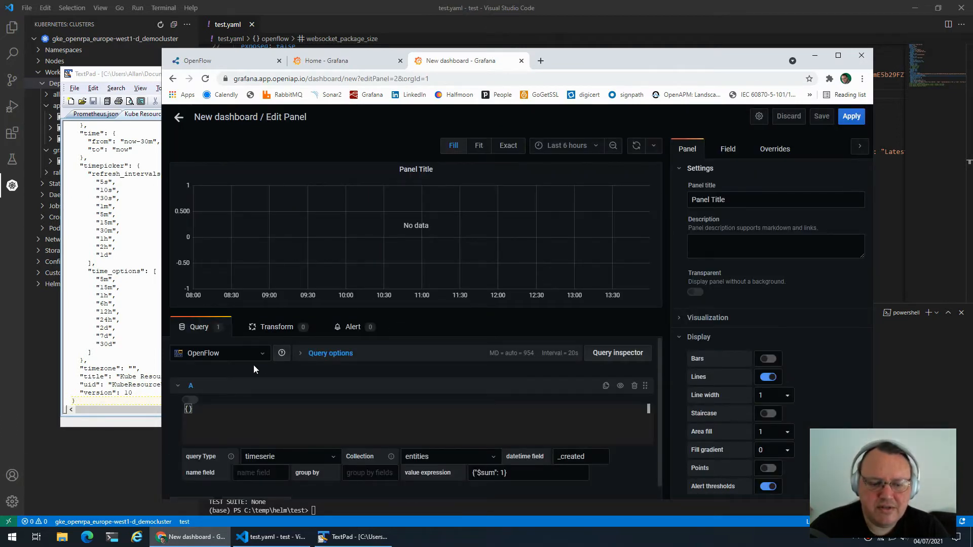
pyautogui.scroll(-1, 378, 409)
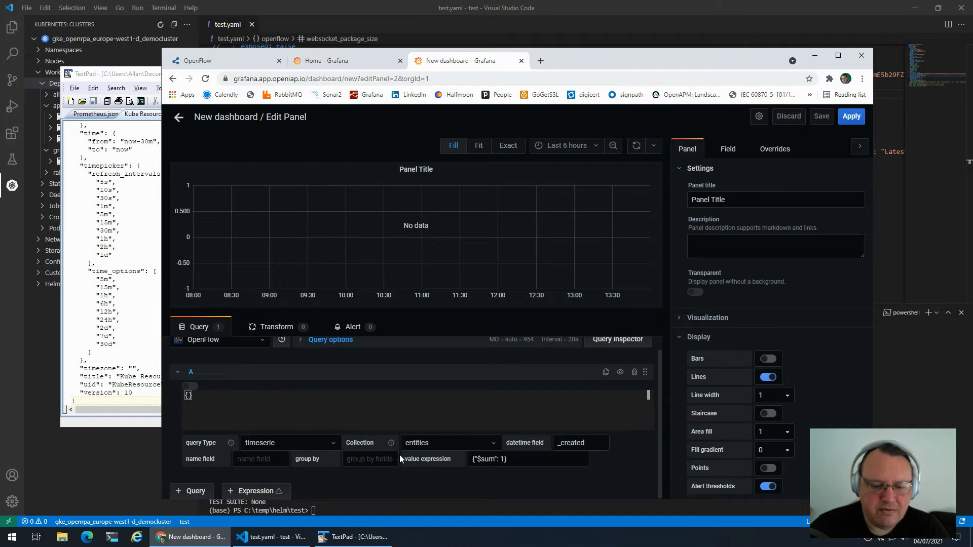
pyautogui.click(452, 445)
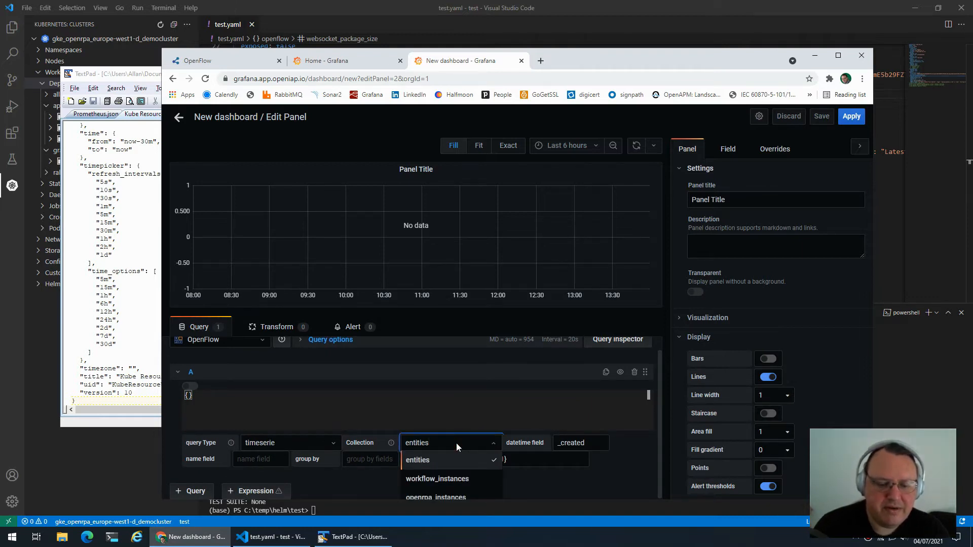
pyautogui.write('users')
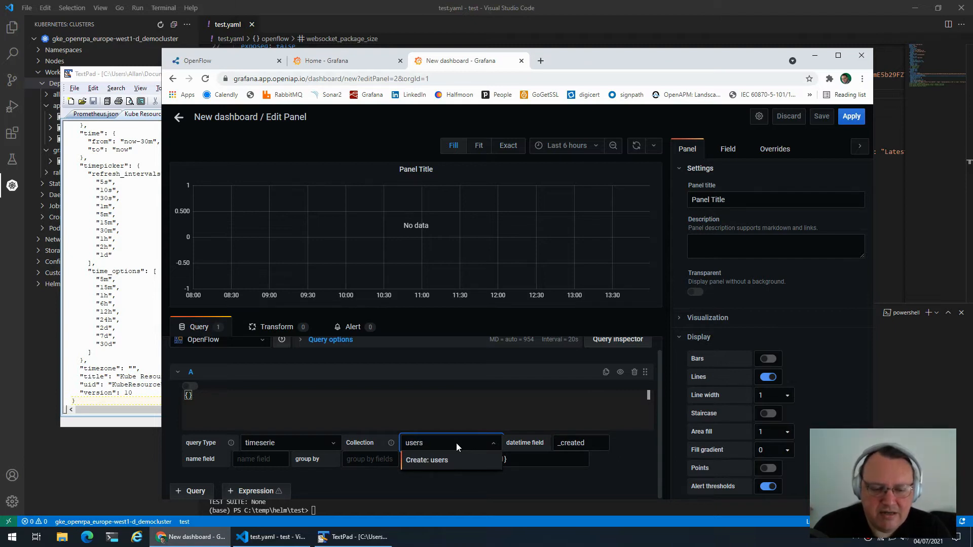
pyautogui.press('Return')
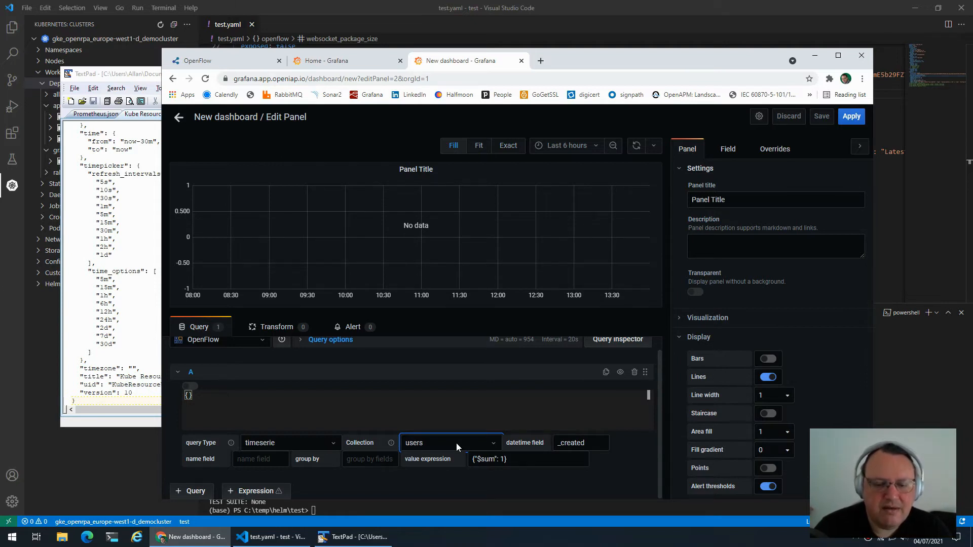
# - Examine the raw aggregate query generated for the users collection, and return to the simple query editor
pyautogui.click(189, 388)
pyautogui.scroll(-5, 374, 470)
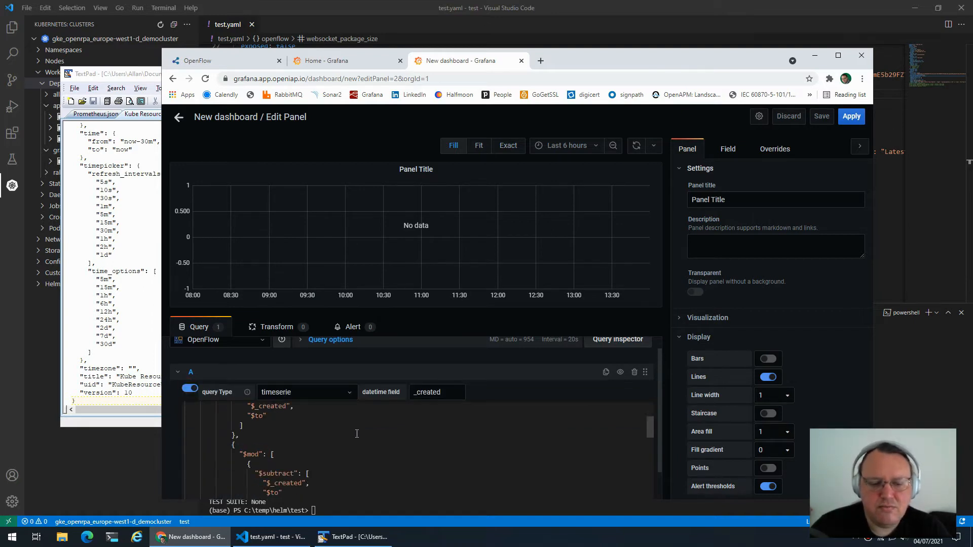
pyautogui.scroll(-5, 374, 470)
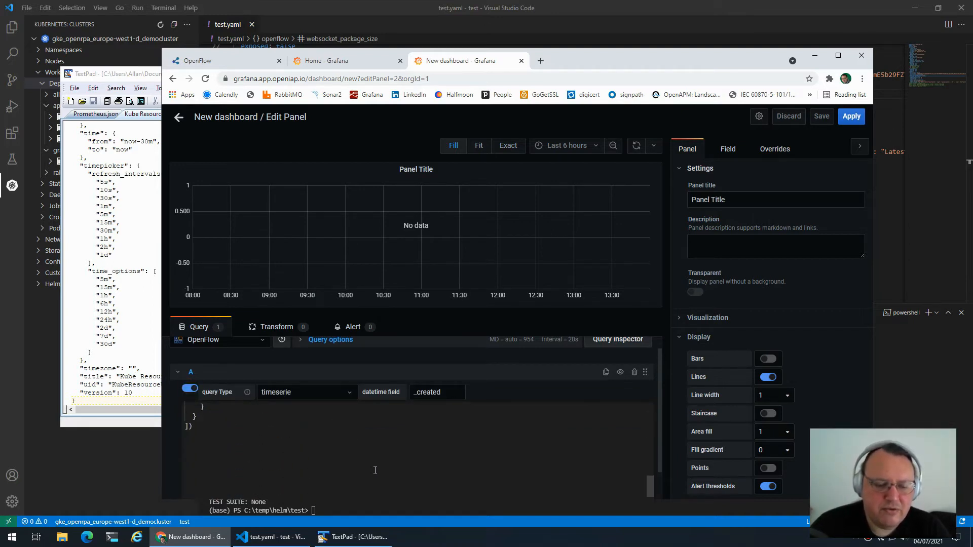
pyautogui.scroll(10, 375, 470)
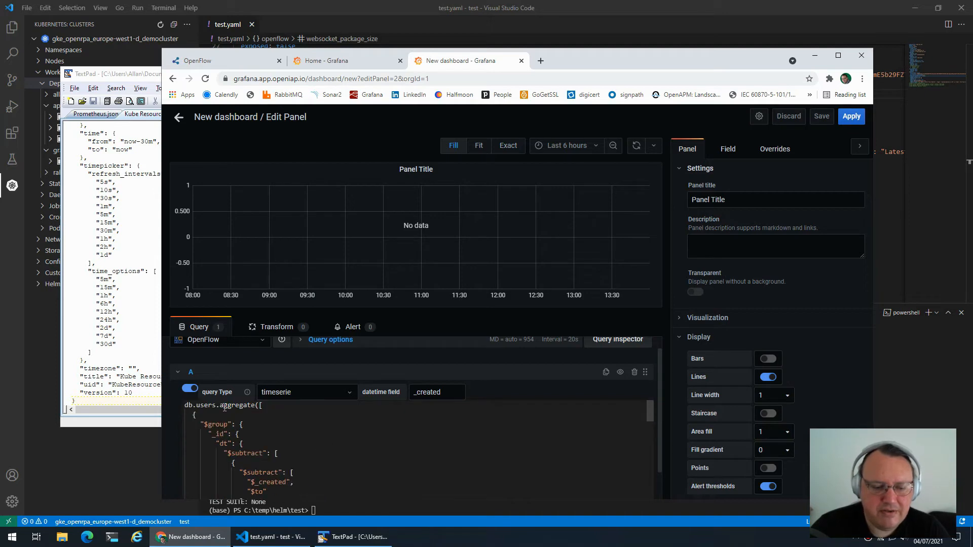
pyautogui.click(191, 389)
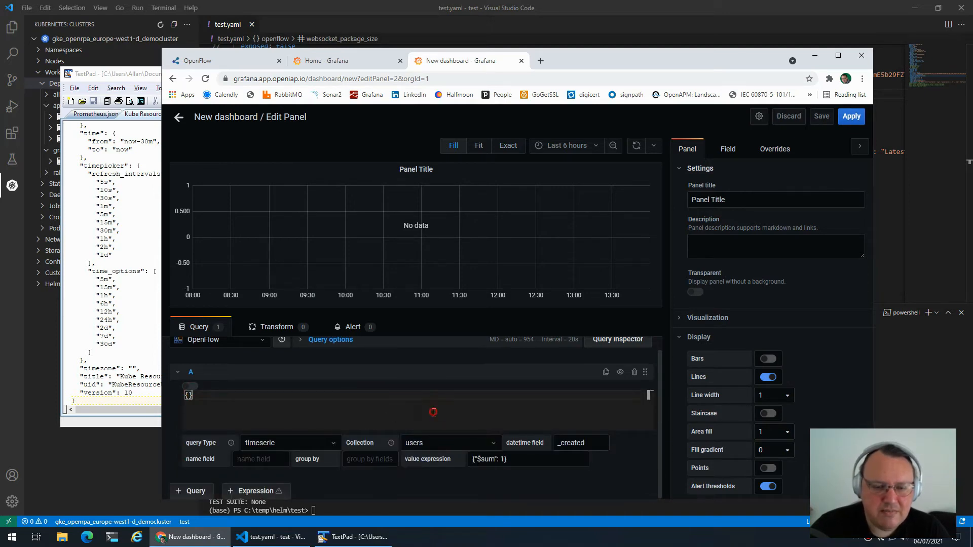
# - Set the panel's time range to Last 24 hours, and reselect the users collection after briefly choosing entities
pyautogui.click(568, 145)
pyautogui.click(553, 310)
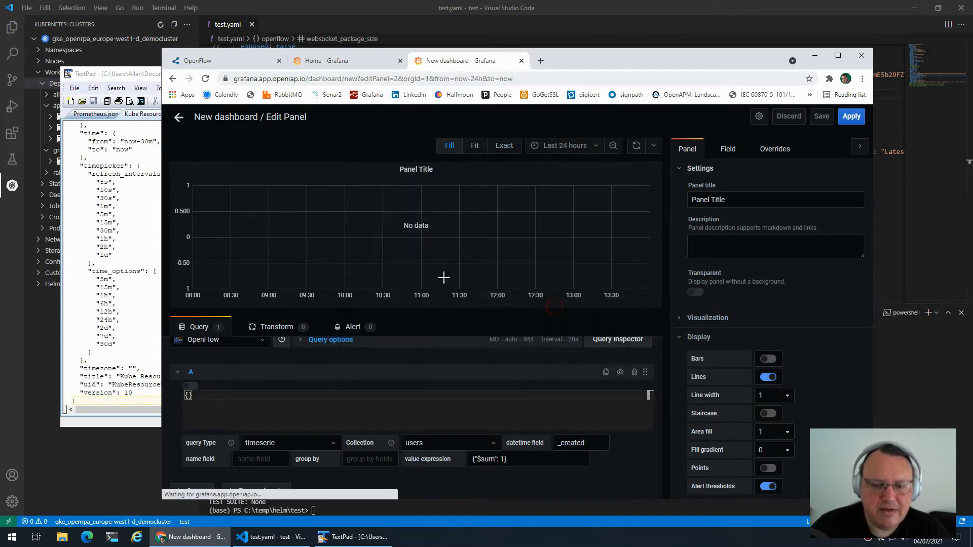
pyautogui.click(439, 443)
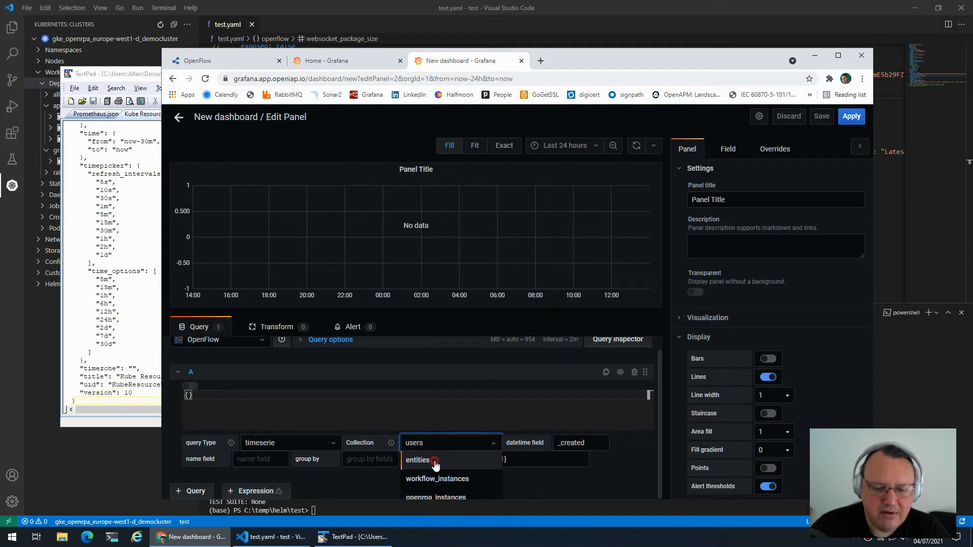
pyautogui.click(434, 462)
pyautogui.click(446, 441)
pyautogui.write('use')
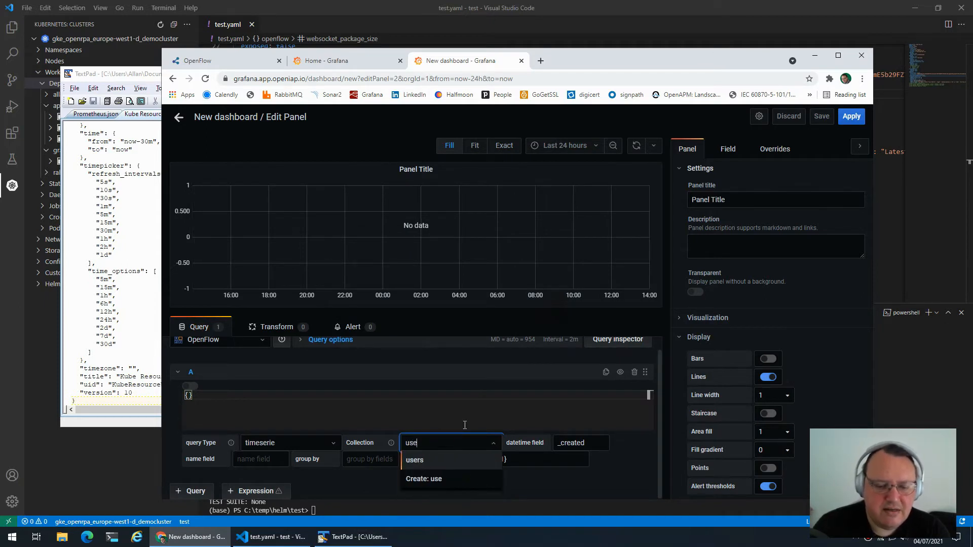
pyautogui.press('Return')
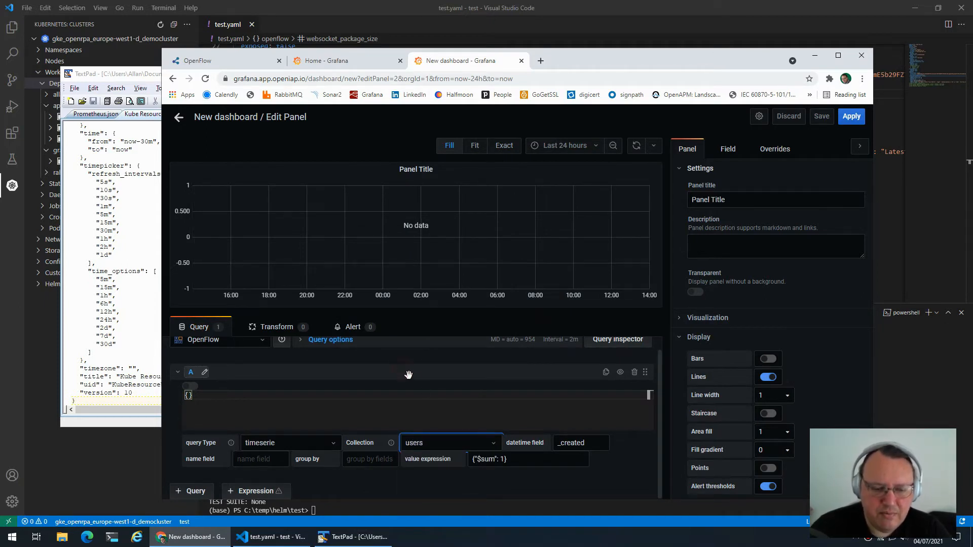
# - Leave the panel editor and sign out of Grafana, abandoning the unsaved dashboard
pyautogui.click(178, 117)
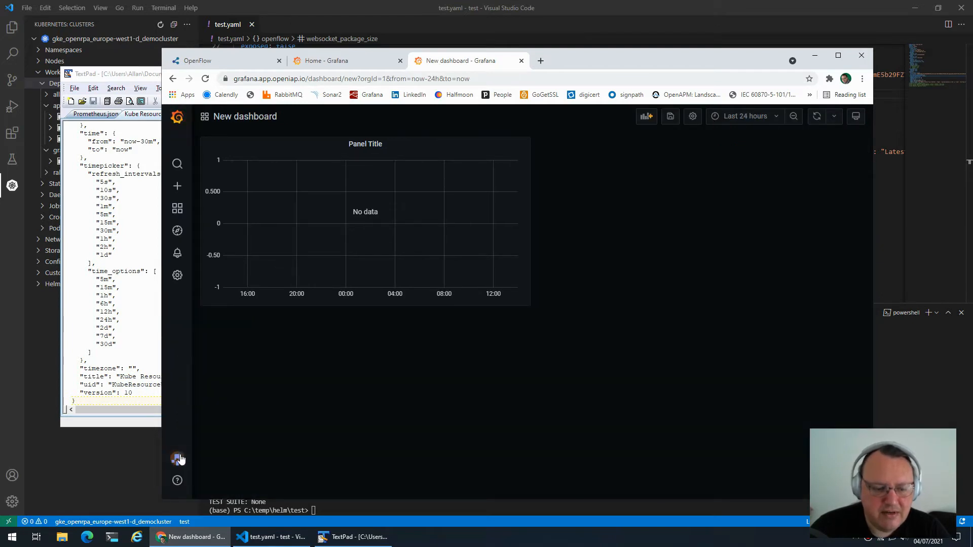
pyautogui.moveTo(177, 459)
pyautogui.click(215, 439)
pyautogui.click(566, 136)
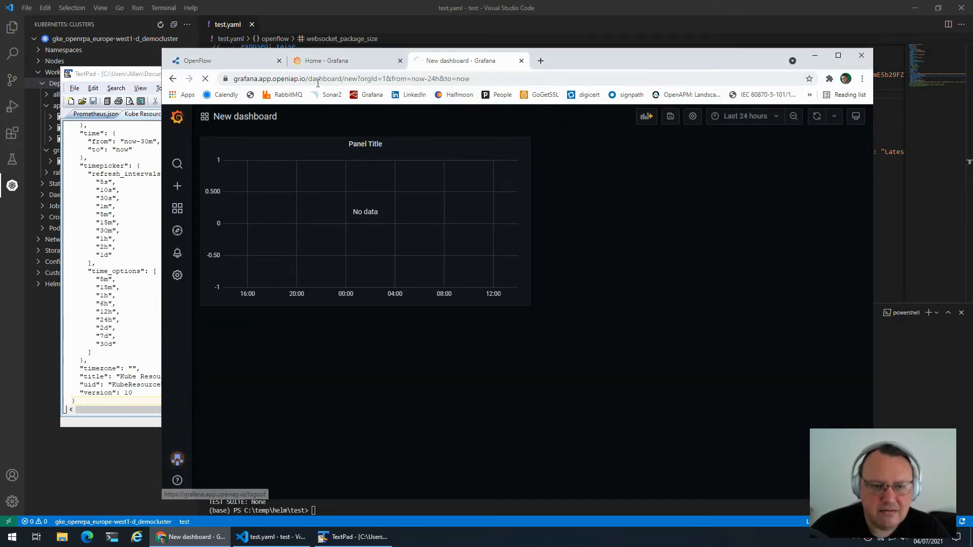
# - Load grafana.app.openiap.io and sign in through the OpenFlow login page with the saved e-mail and password
pyautogui.click(319, 80)
pyautogui.write('grafana.app')
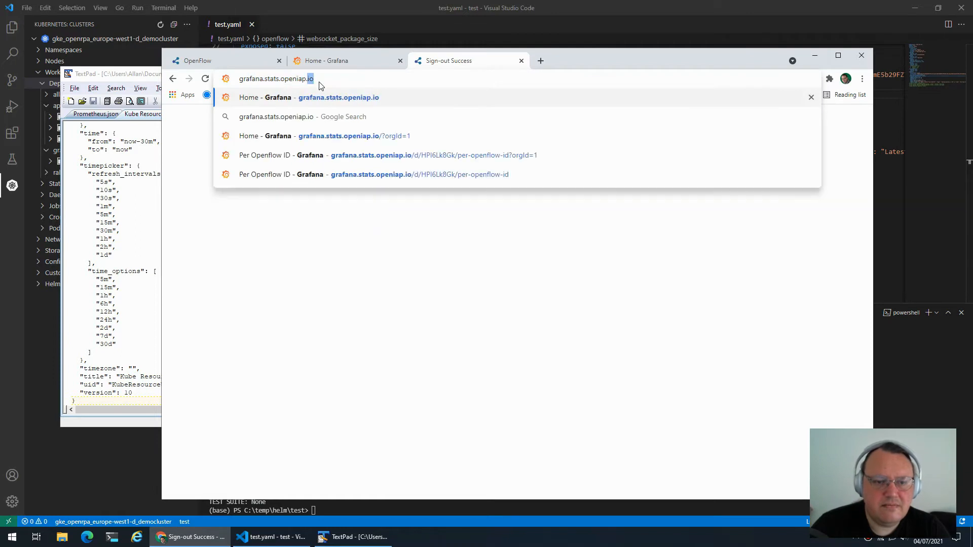
pyautogui.press('Return')
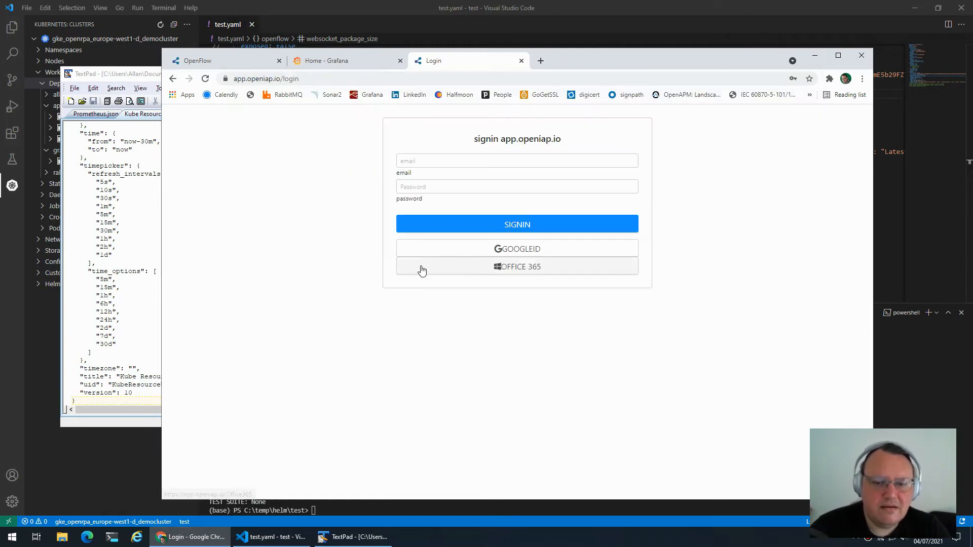
pyautogui.click(510, 190)
pyautogui.click(495, 208)
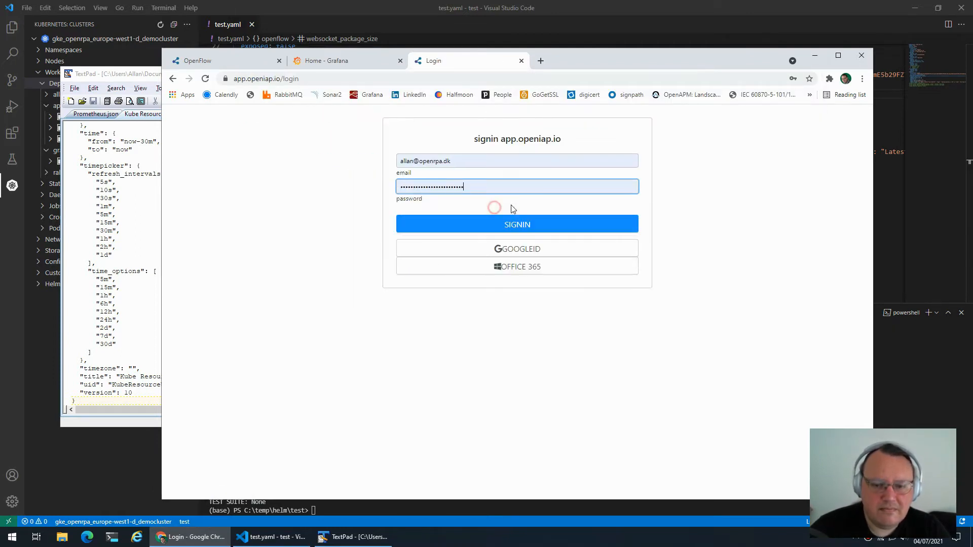
pyautogui.press('Return')
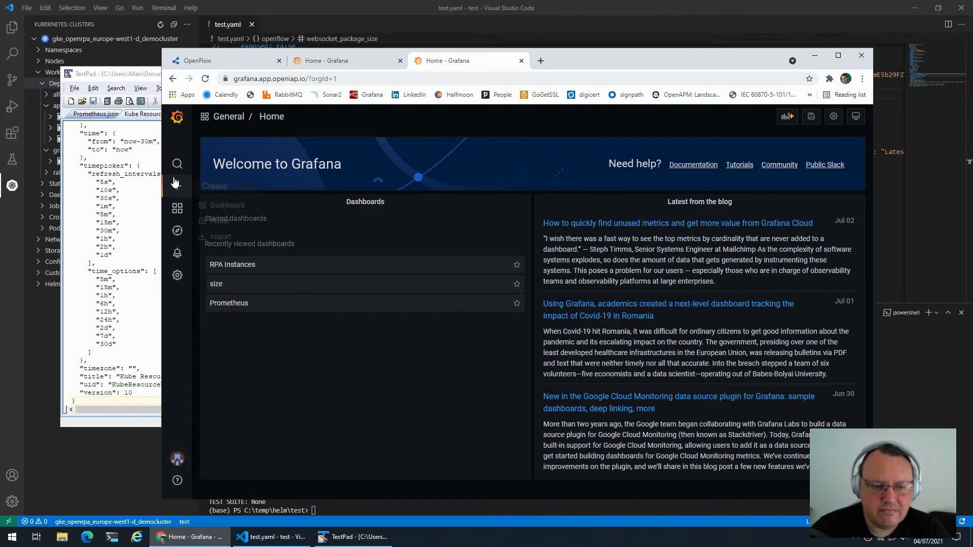
# - Create a dashboard in the new session with an empty panel that queries the OpenFlow users collection
pyautogui.moveTo(177, 186)
pyautogui.click(270, 191)
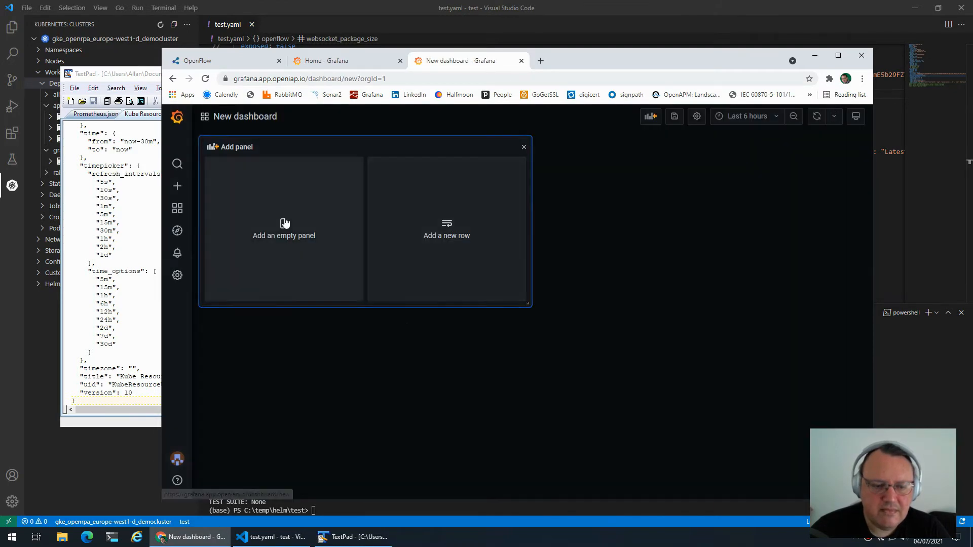
pyautogui.click(284, 219)
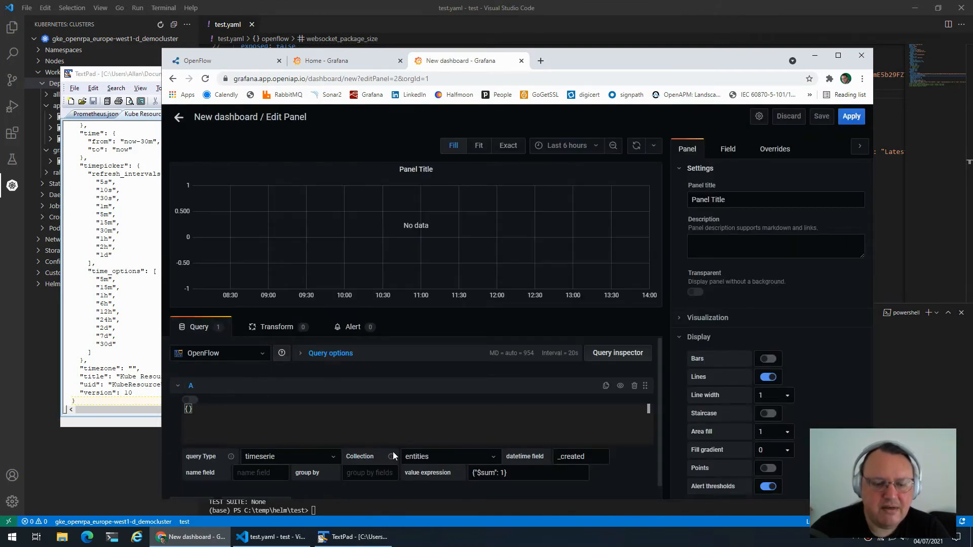
pyautogui.click(416, 456)
pyautogui.write('user')
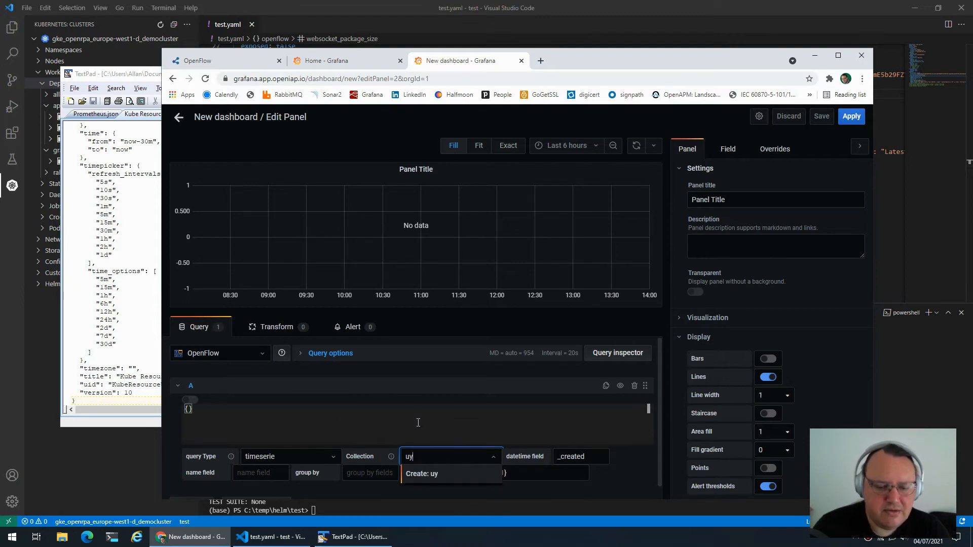
pyautogui.write('s')
pyautogui.press('Return')
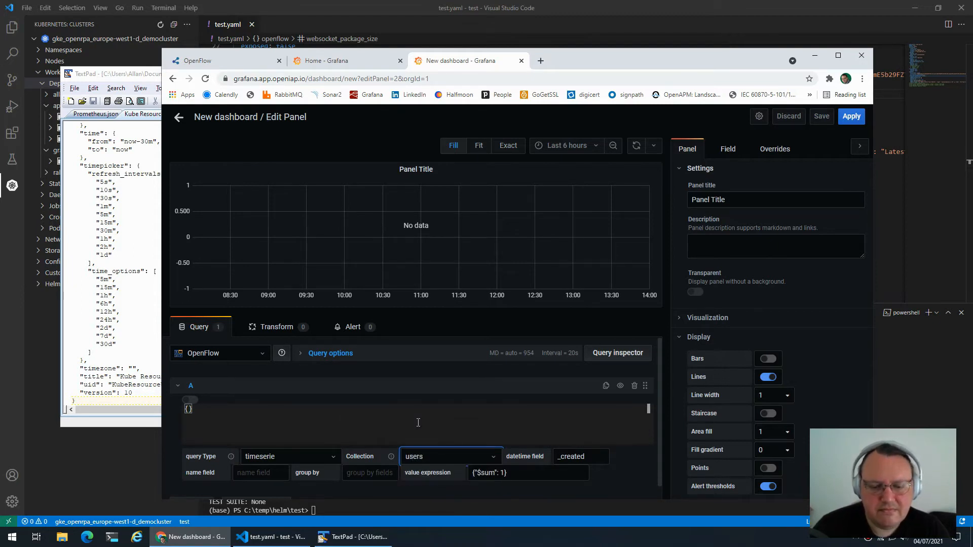
# - Set the panel's time range to Last 2 days, and widen it to Last 7 days
pyautogui.click(576, 147)
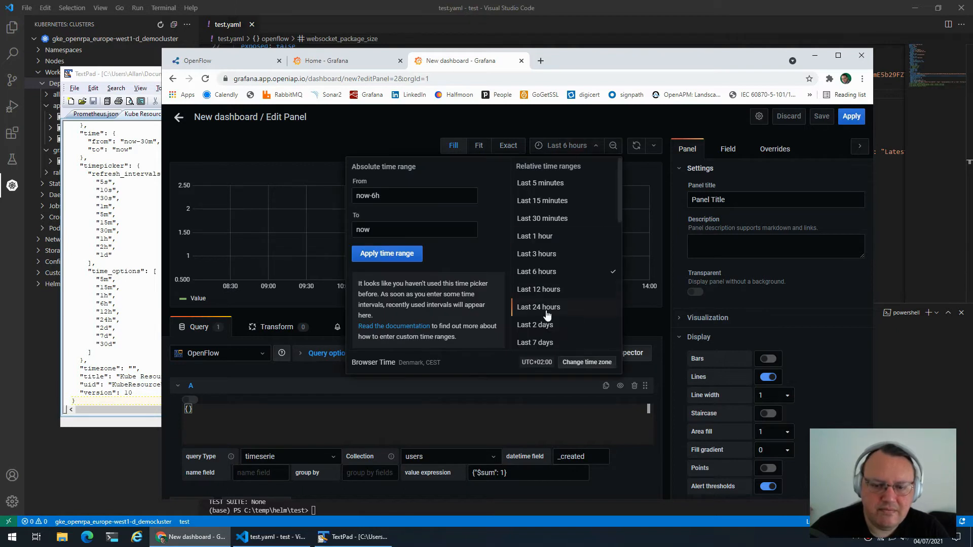
pyautogui.click(528, 321)
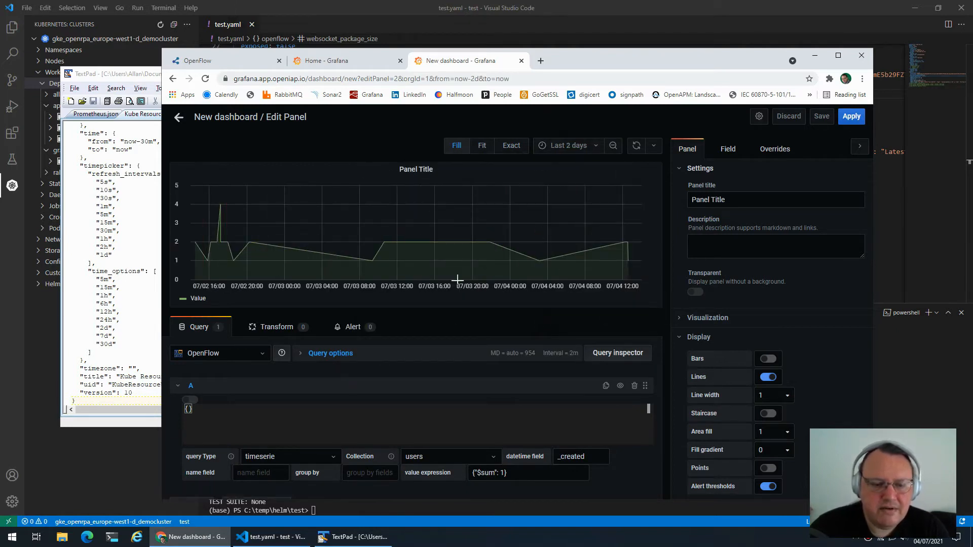
pyautogui.click(580, 146)
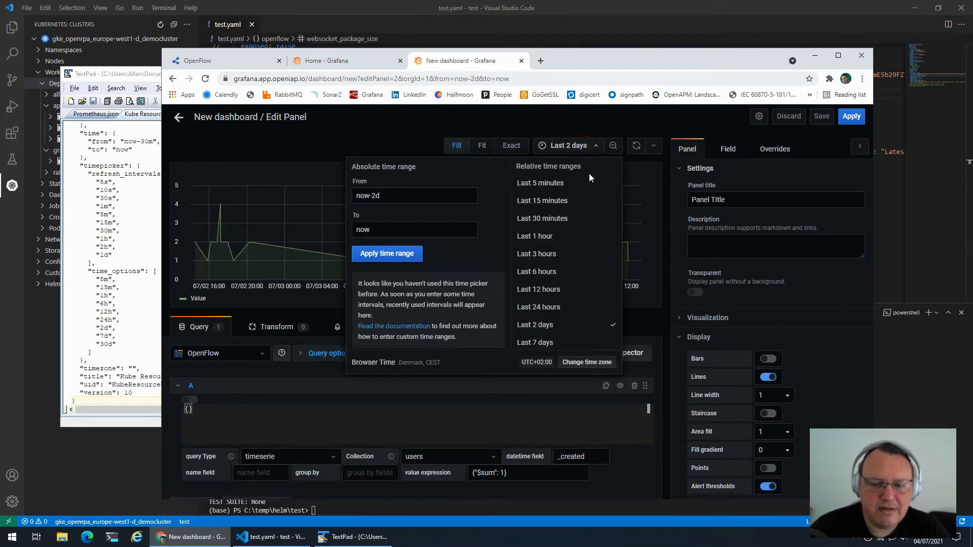
pyautogui.click(557, 343)
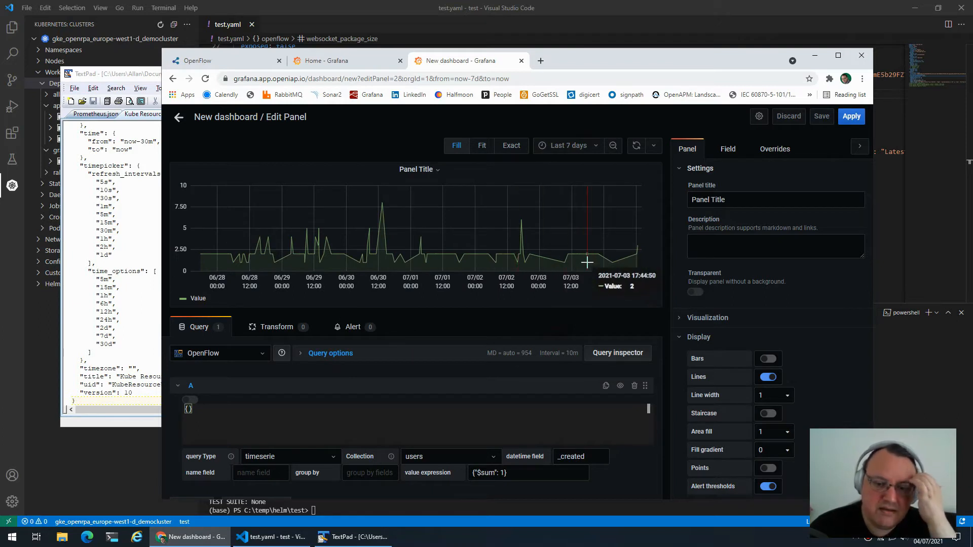
# - Switch the panel query's collection to audit
pyautogui.click(437, 457)
pyautogui.write('audi')
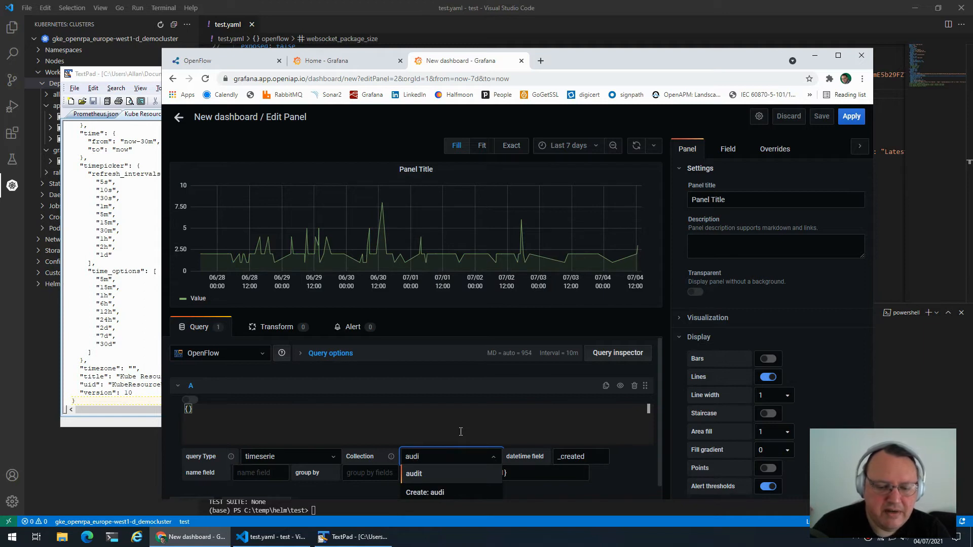
pyautogui.press('Return')
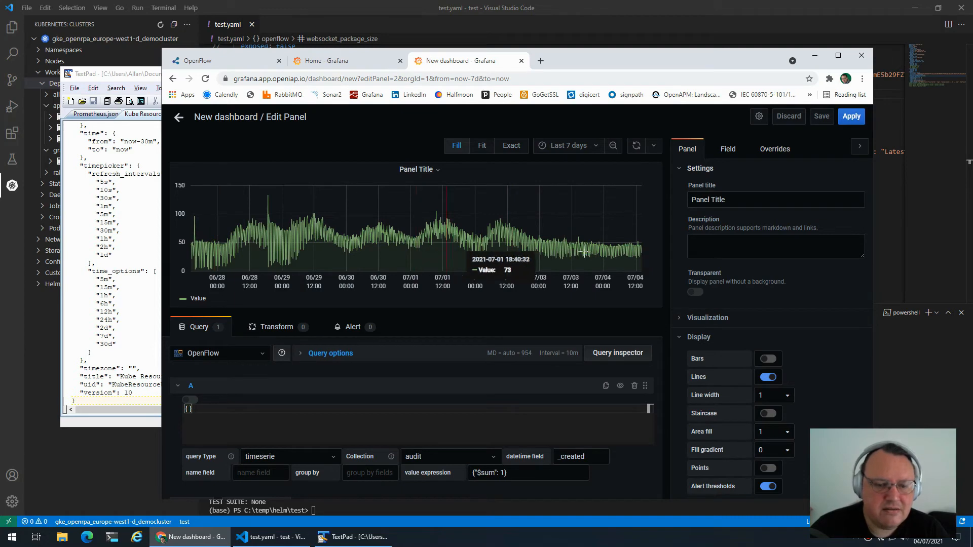
pyautogui.click(567, 145)
pyautogui.press('Escape')
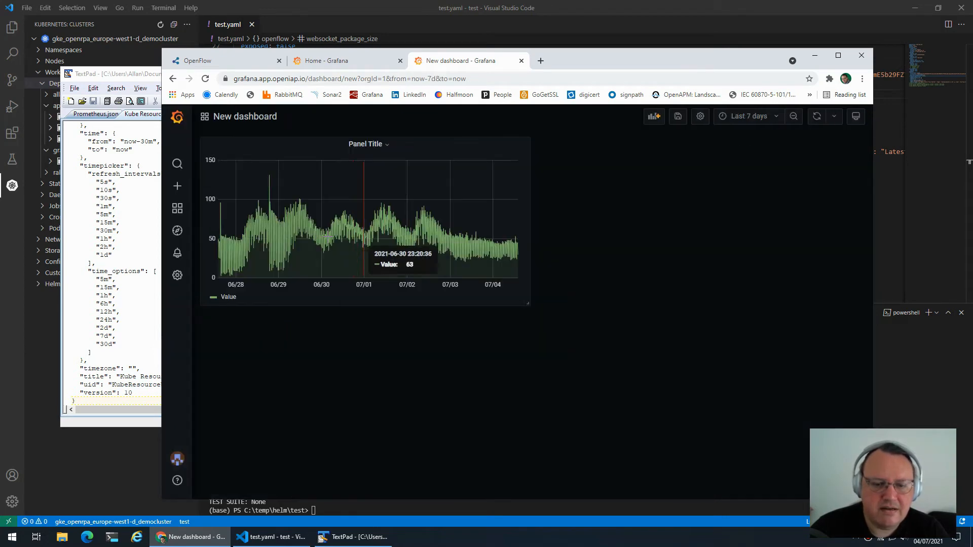
pyautogui.moveTo(339, 238); pyautogui.dragTo(341, 238)
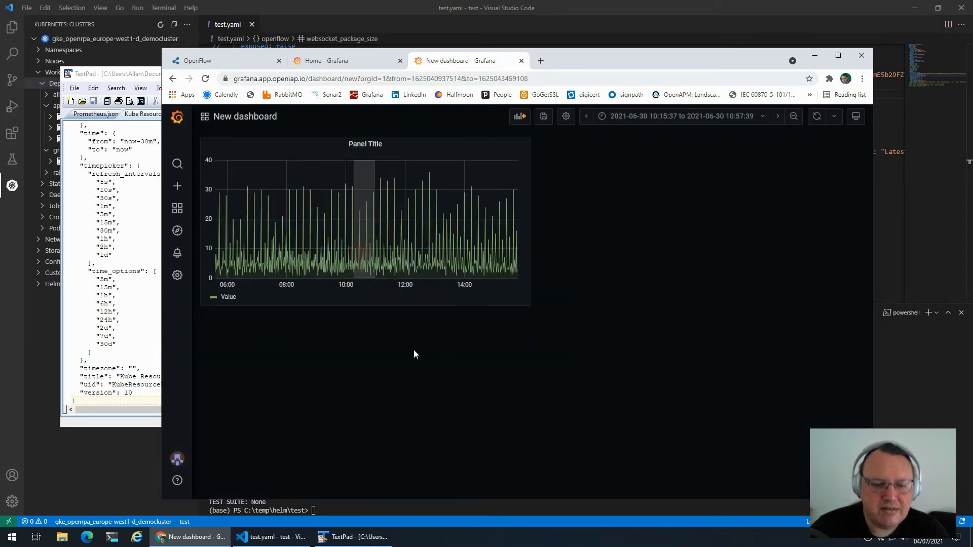
pyautogui.moveTo(398, 272); pyautogui.dragTo(403, 272)
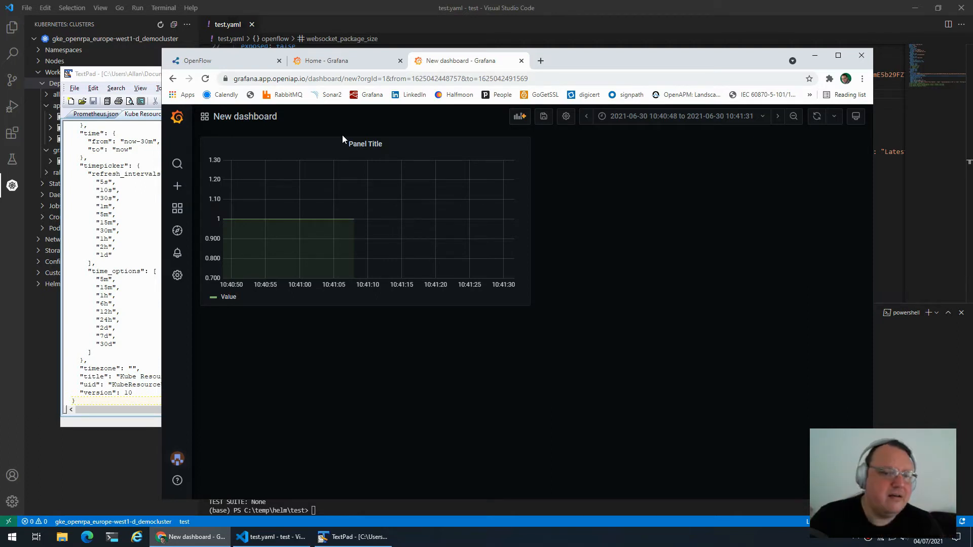
# - Leave the new dashboard for the Grafana home page and discard its unsaved changes
pyautogui.moveTo(183, 210)
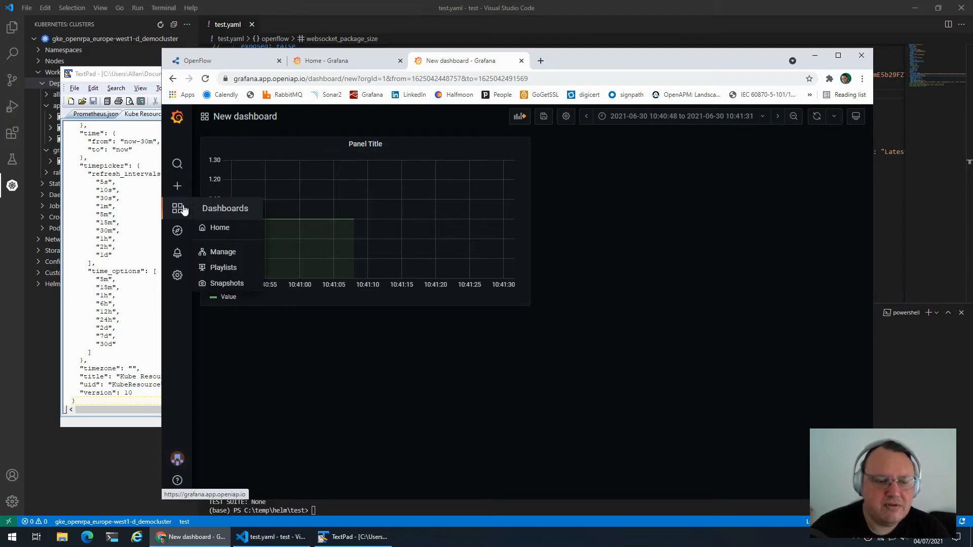
pyautogui.click(256, 223)
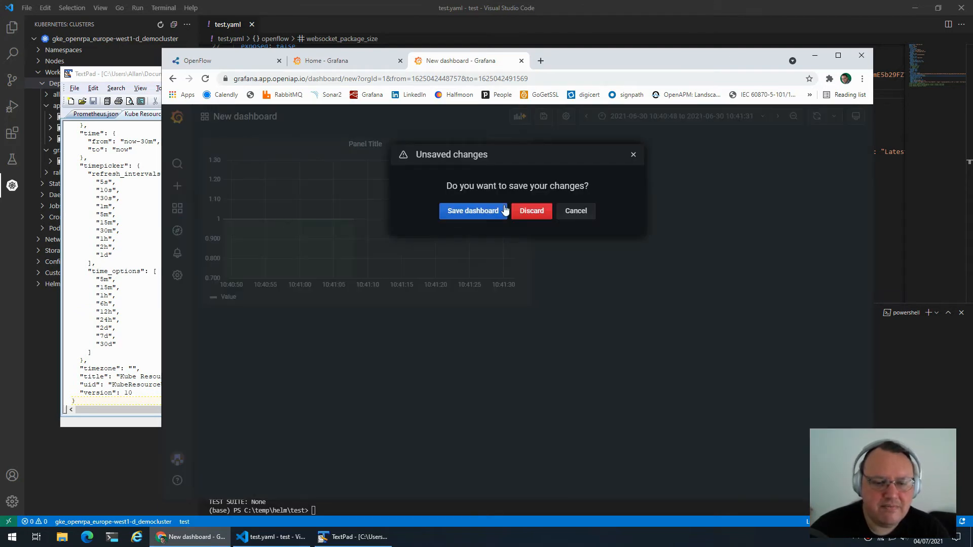
pyautogui.click(538, 214)
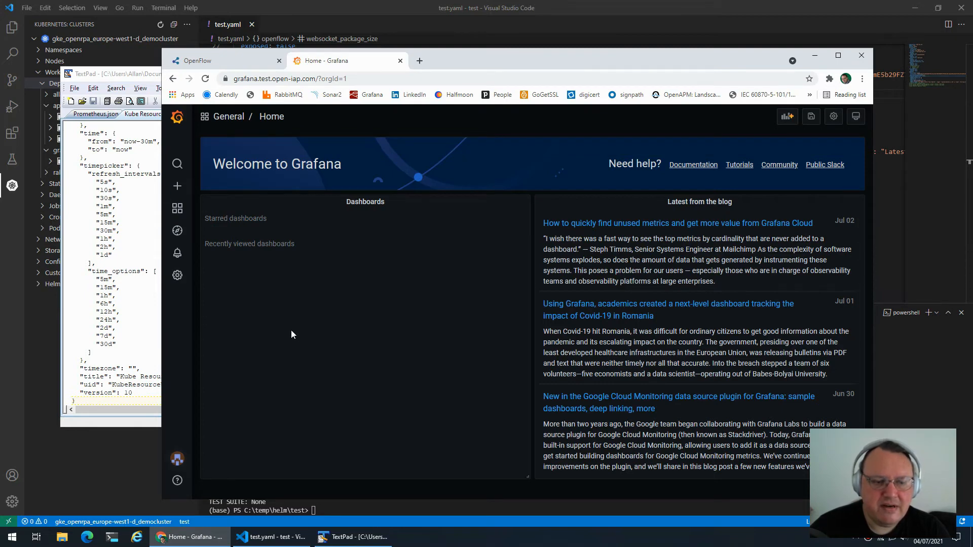
# - Switch to test.yaml in Visual Studio Code and set the exporter section's enabled value to true
pyautogui.click(27, 315)
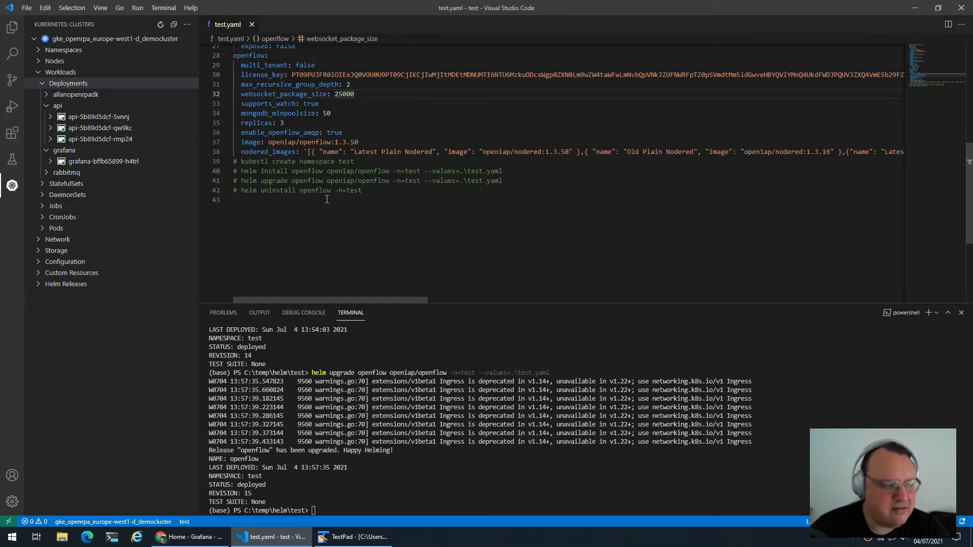
pyautogui.scroll(3, 327, 199)
pyautogui.scroll(3, 327, 199)
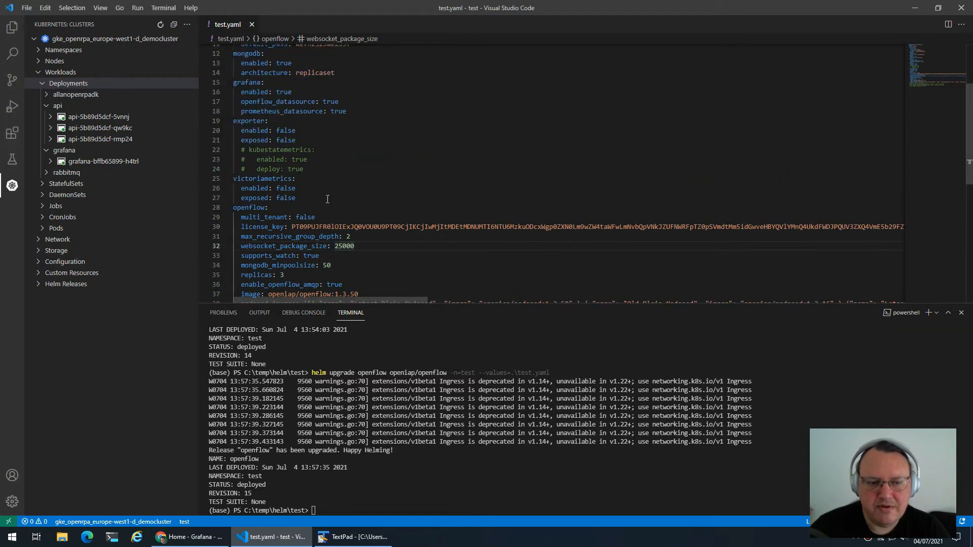
pyautogui.click(346, 172)
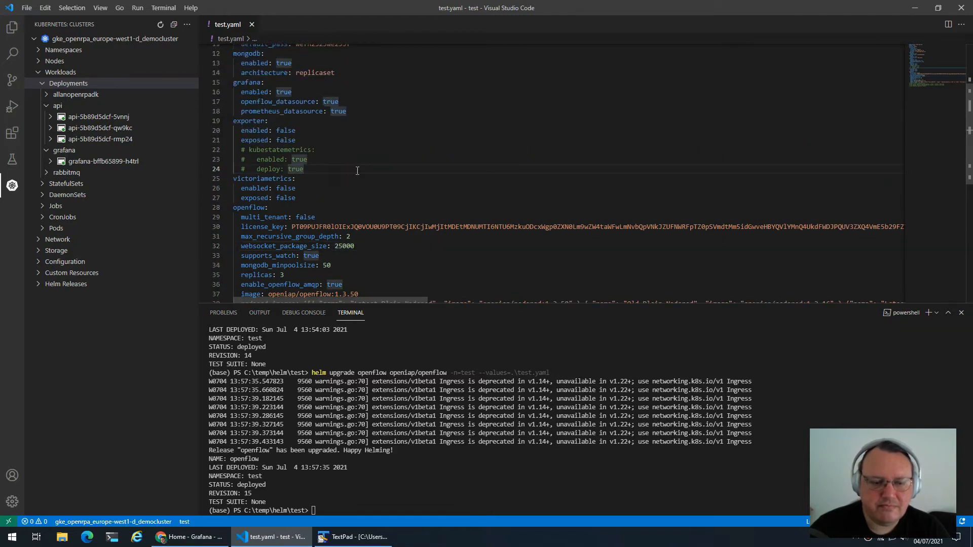
pyautogui.press('Up')
pyautogui.press('Up')
pyautogui.press('Up')
pyautogui.press('Up')
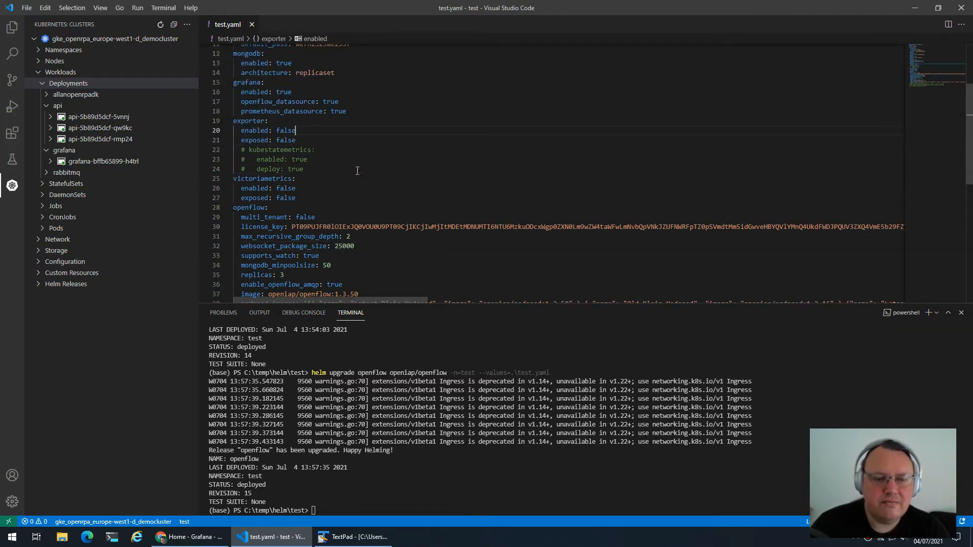
pyautogui.press('Up')
pyautogui.press('Down')
pyautogui.hotkey('ctrl', 'shift', 'Left')
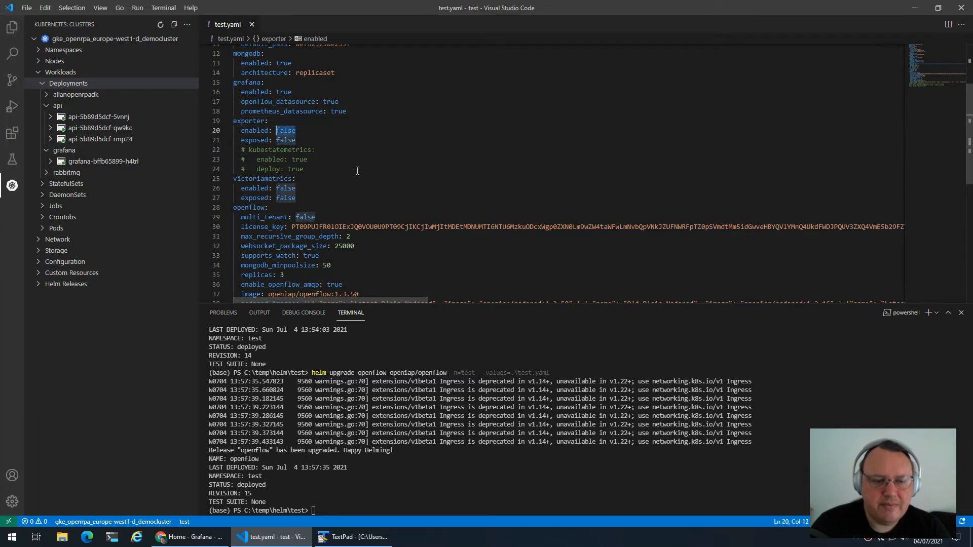
pyautogui.press('BackSpace')
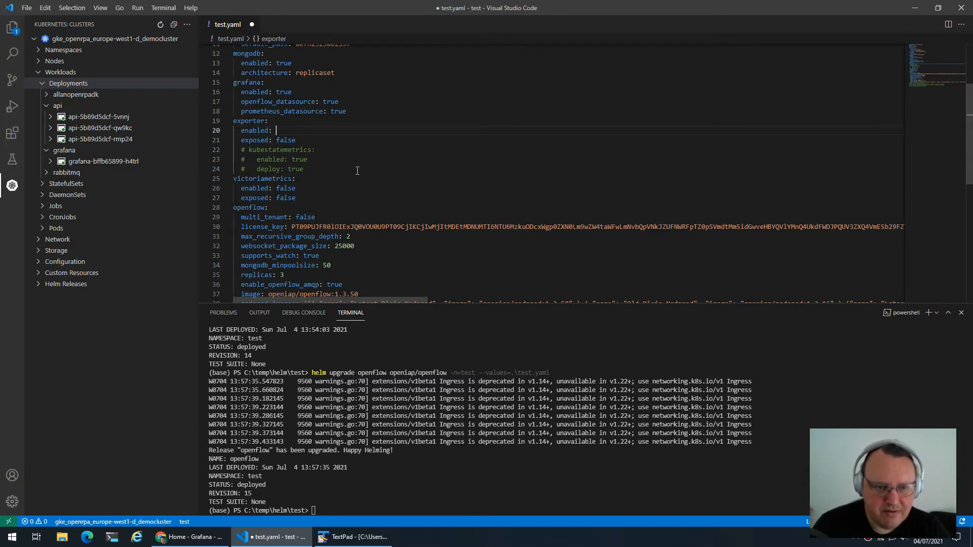
pyautogui.write('true')
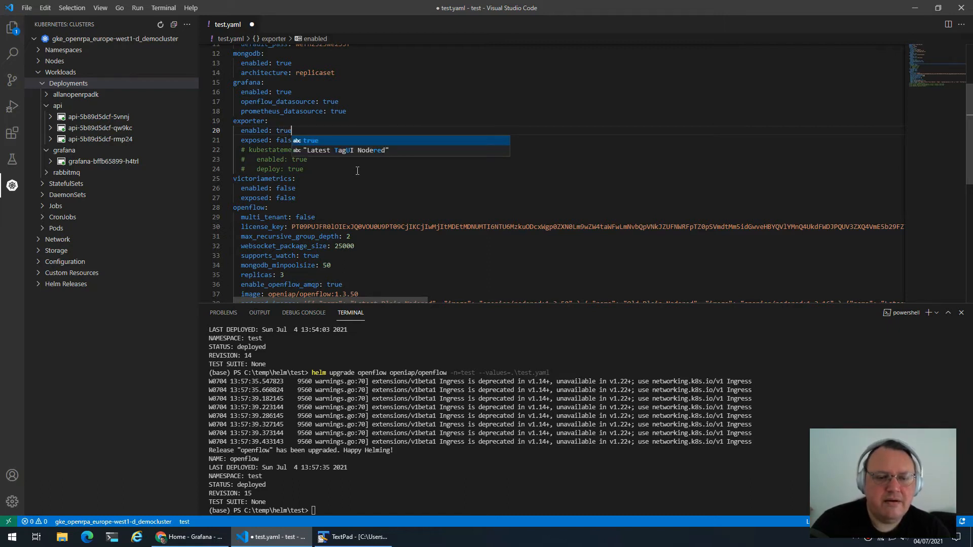
pyautogui.press('Return')
# - Uncomment the kubestatemetrics block with its enabled and deploy lines under exporter, and save test.yaml
pyautogui.press('Down')
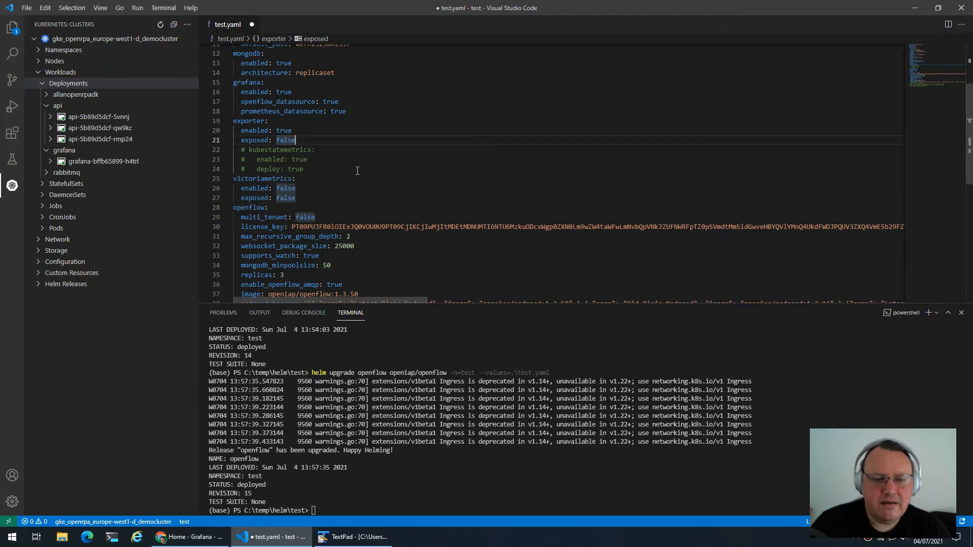
pyautogui.hotkey('ctrl', 'Left')
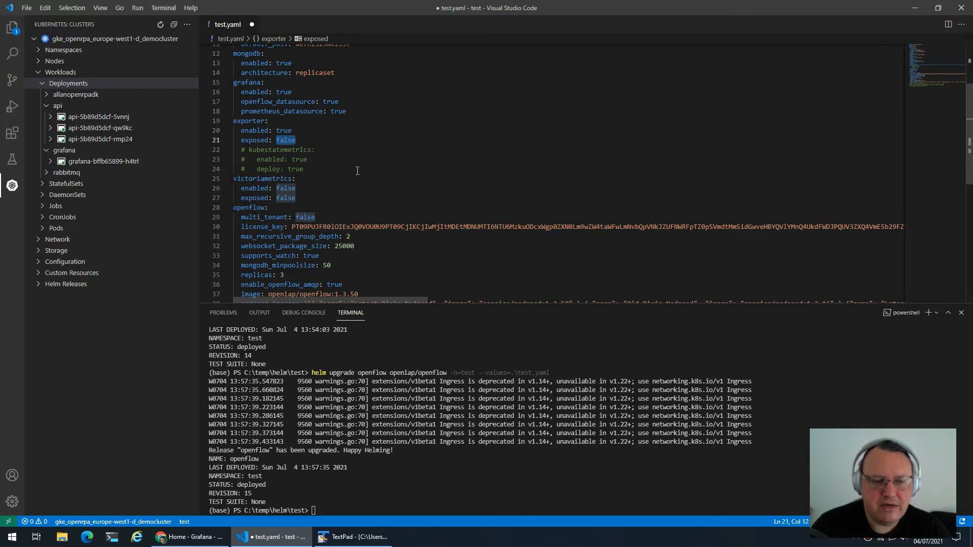
pyautogui.press('Up')
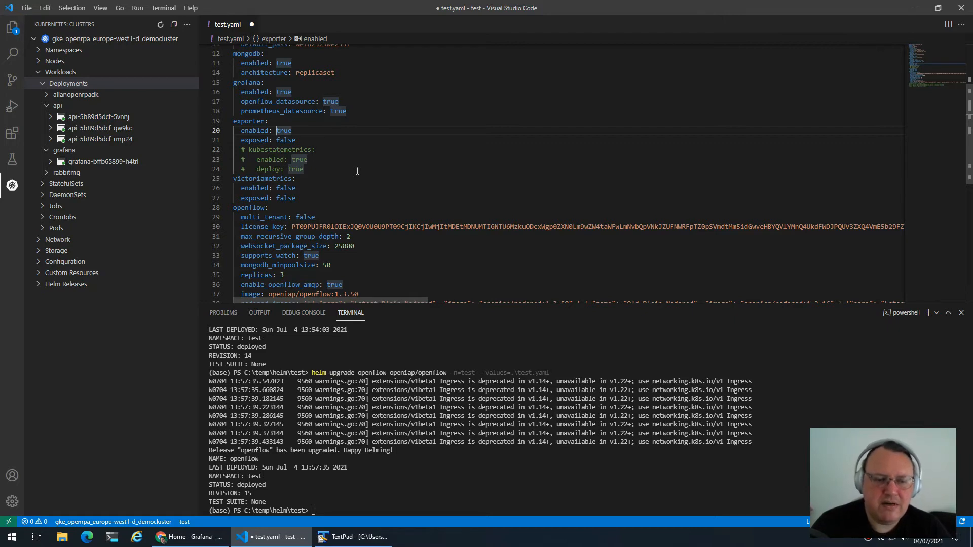
pyautogui.press('Down')
pyautogui.press('Down')
pyautogui.press('End')
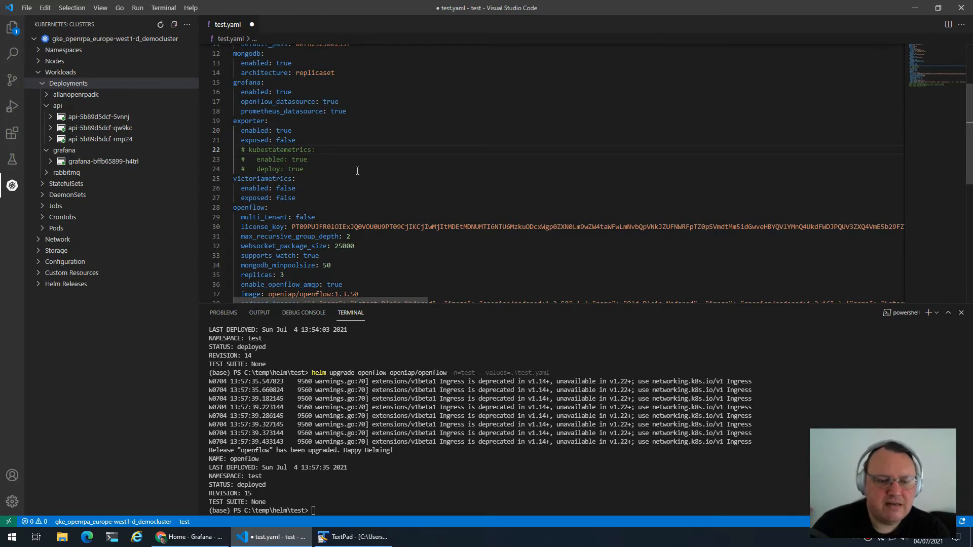
pyautogui.press('Home')
pyautogui.press('Home')
pyautogui.hotkey('shift', 'Down')
pyautogui.hotkey('shift', 'Down')
pyautogui.hotkey('shift', 'Down')
pyautogui.hotkey('ctrl', 'k')
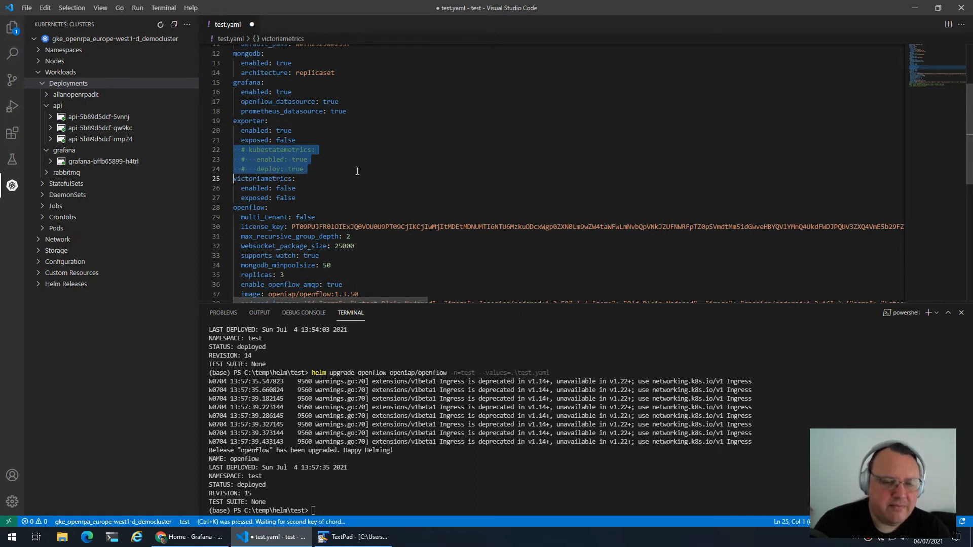
pyautogui.hotkey('ctrl', 'u')
pyautogui.hotkey('ctrl', 's')
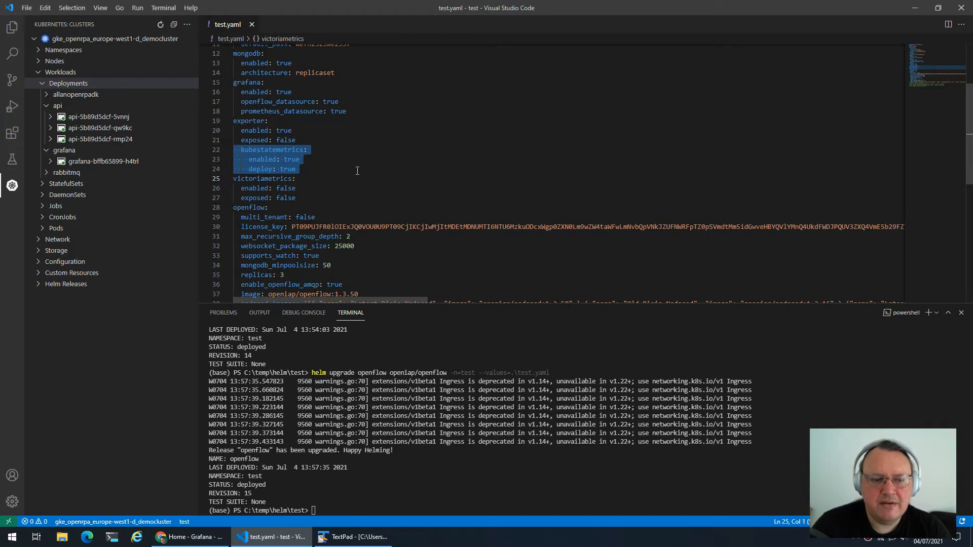
# - Highlight the kubestatemetrics block under exporter and look over the cluster's list of namespaces
pyautogui.press('Up')
pyautogui.press('Down')
pyautogui.press('Down')
pyautogui.press('Up')
pyautogui.press('End')
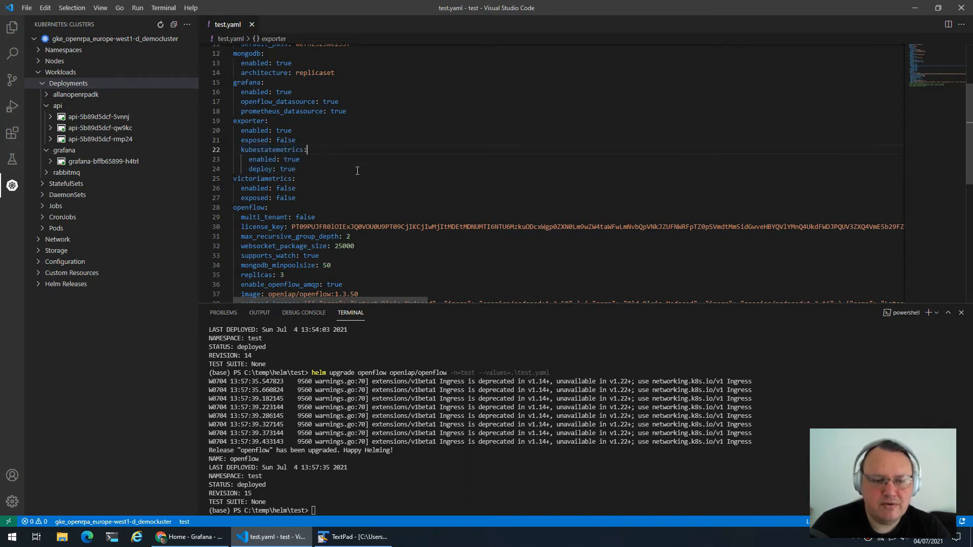
pyautogui.press('Home')
pyautogui.press('Home')
pyautogui.press('Down')
pyautogui.press('Down')
pyautogui.press('Up')
pyautogui.press('Up')
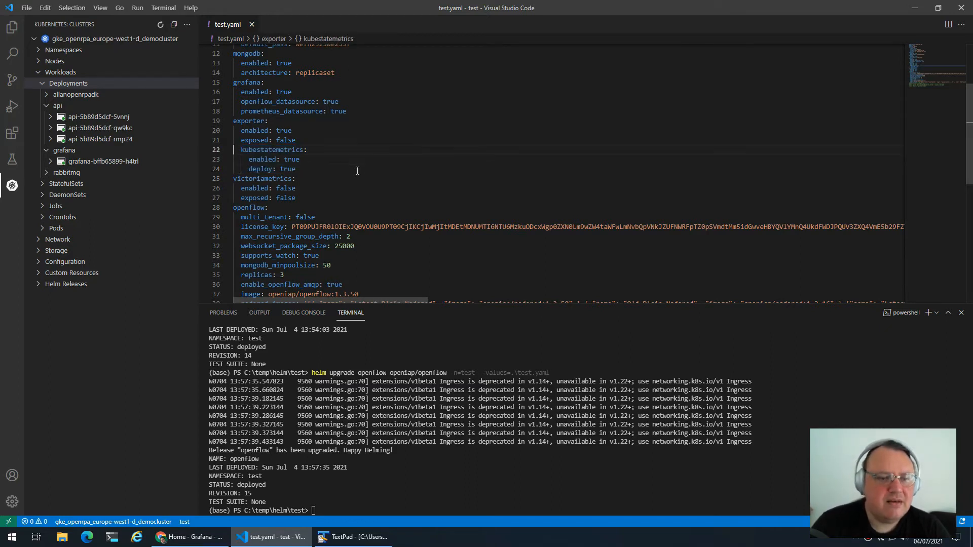
pyautogui.hotkey('shift', 'Down')
pyautogui.hotkey('shift', 'Down')
pyautogui.hotkey('shift', 'Down')
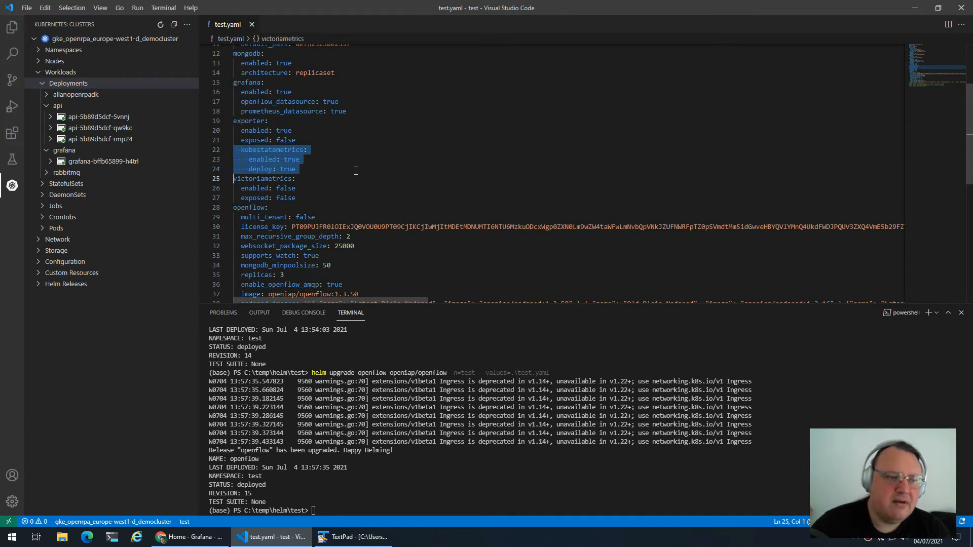
pyautogui.click(58, 50)
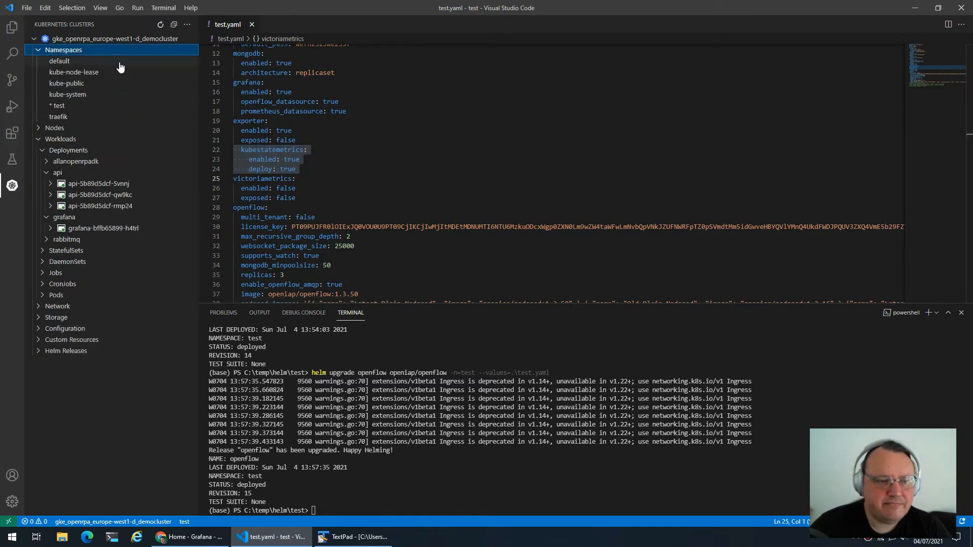
pyautogui.click(40, 50)
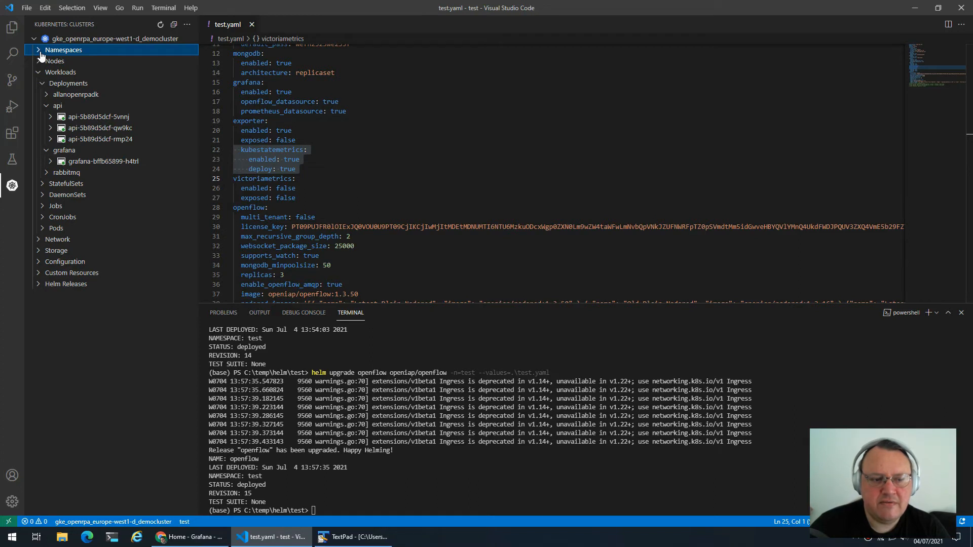
# - Review the exporter's enabled value and the enabled and deploy values of kubestatemetrics
pyautogui.click(349, 168)
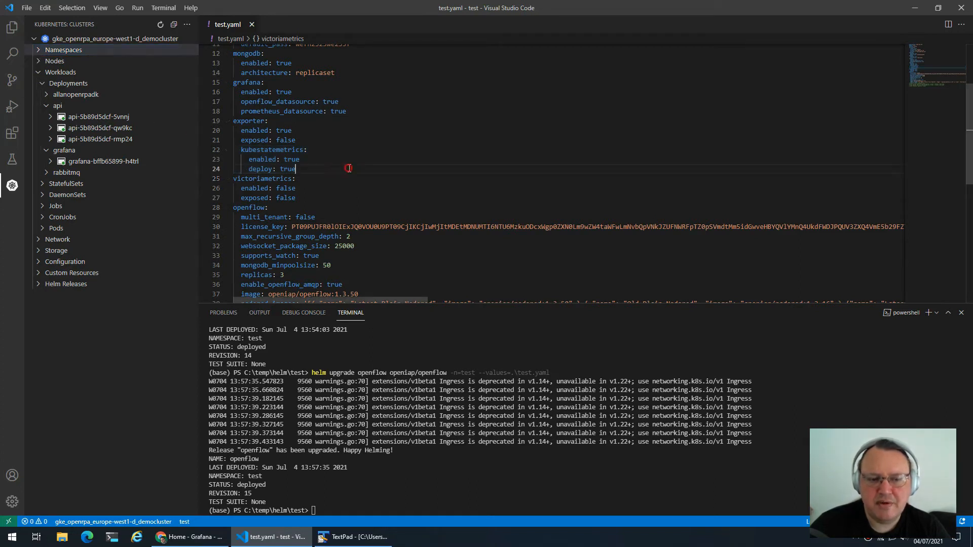
pyautogui.press('Down')
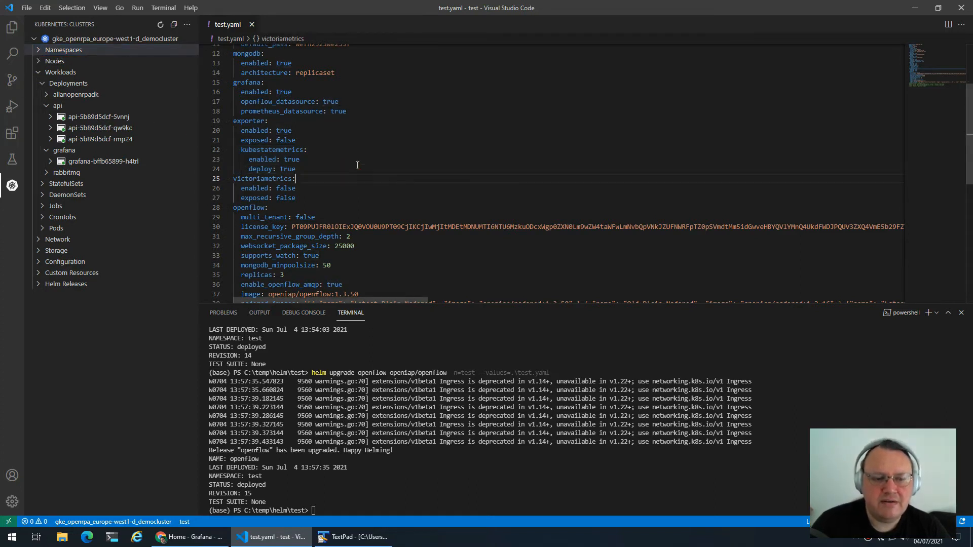
pyautogui.press('Up')
pyautogui.press('Up')
pyautogui.press('Up')
pyautogui.press('Up')
pyautogui.press('Up')
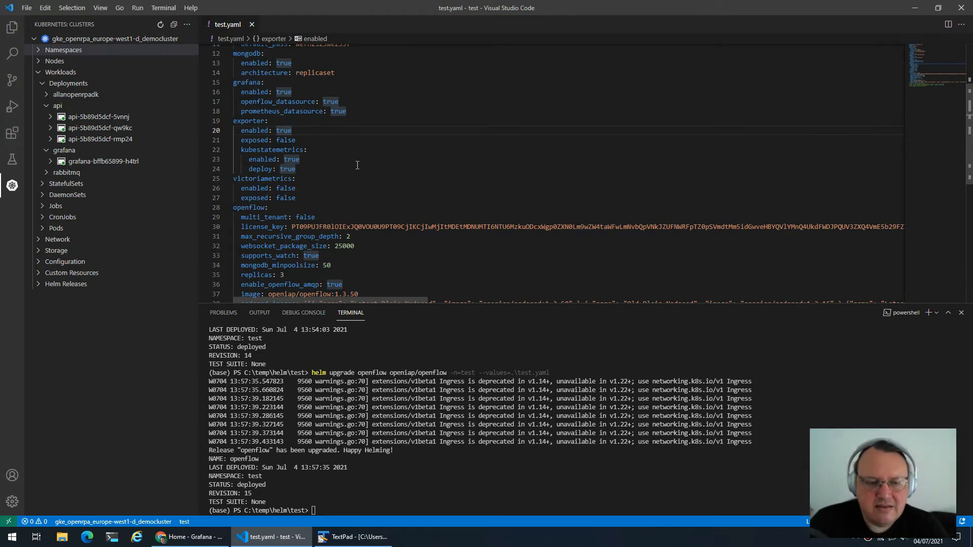
pyautogui.press('Down')
pyautogui.press('Down')
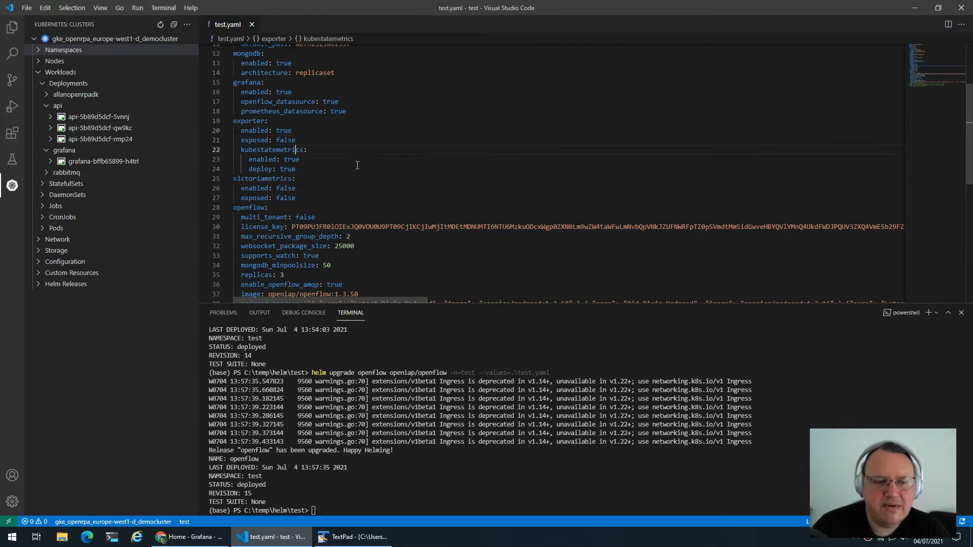
pyautogui.press('Home')
pyautogui.press('Home')
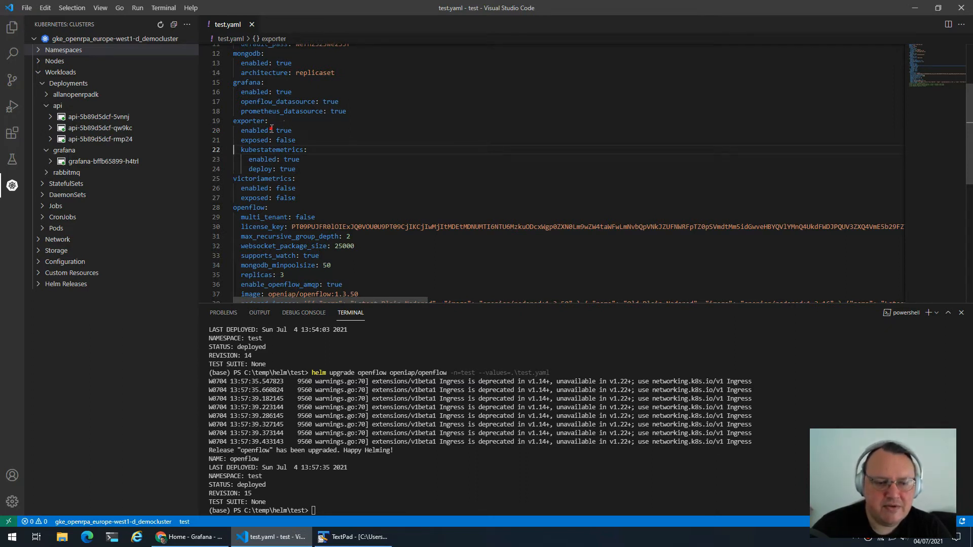
pyautogui.click(294, 131)
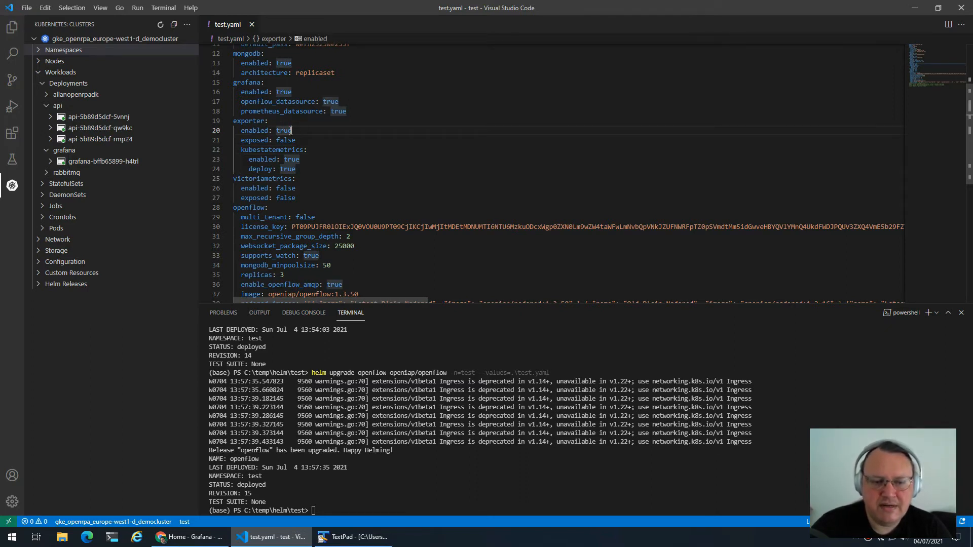
pyautogui.doubleClick(291, 130)
pyautogui.doubleClick(292, 159)
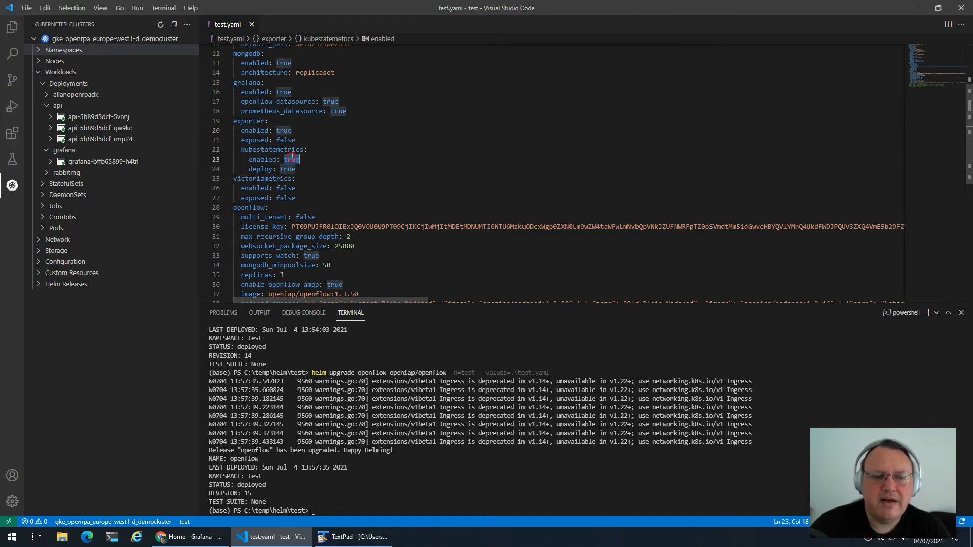
pyautogui.doubleClick(293, 169)
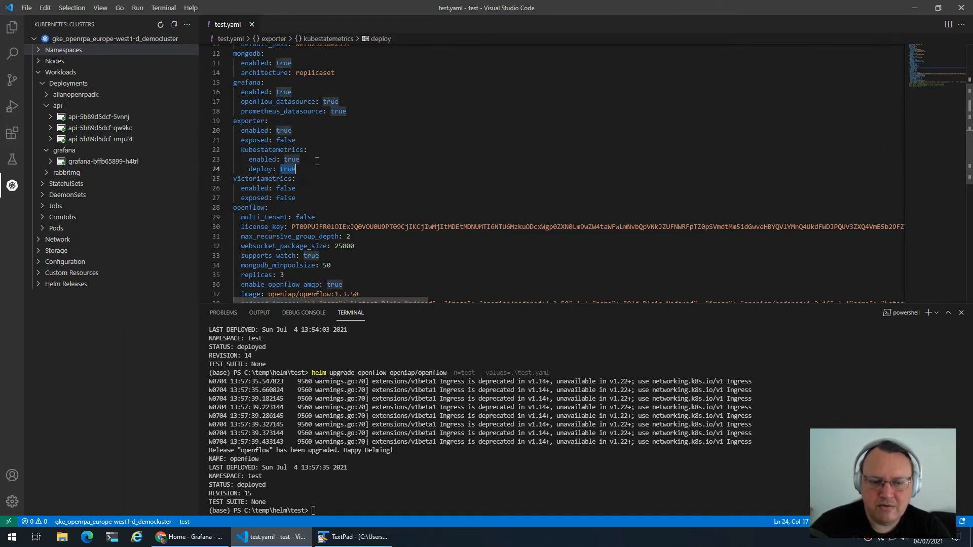
# - Set the victoriametrics section's enabled value to true and save test.yaml
pyautogui.scroll(-1, 326, 178)
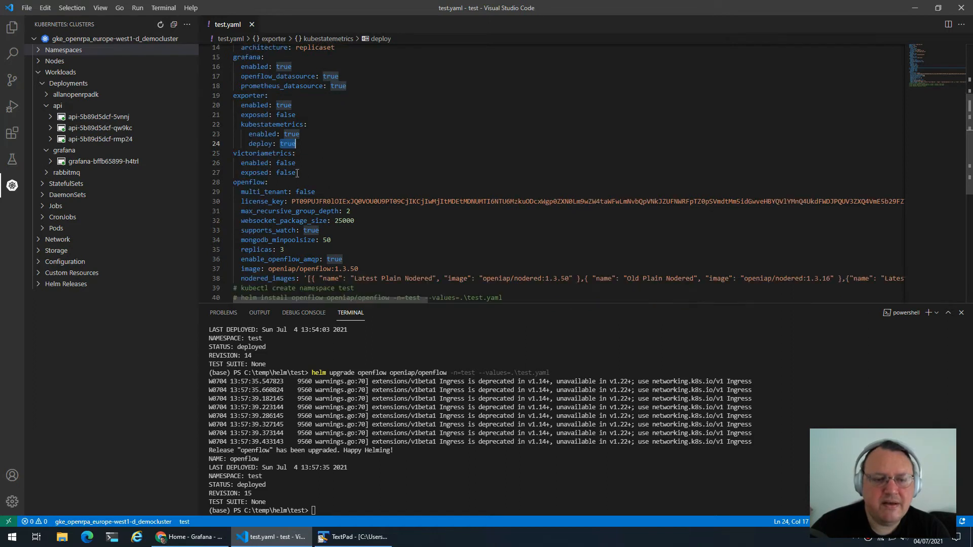
pyautogui.doubleClick(286, 163)
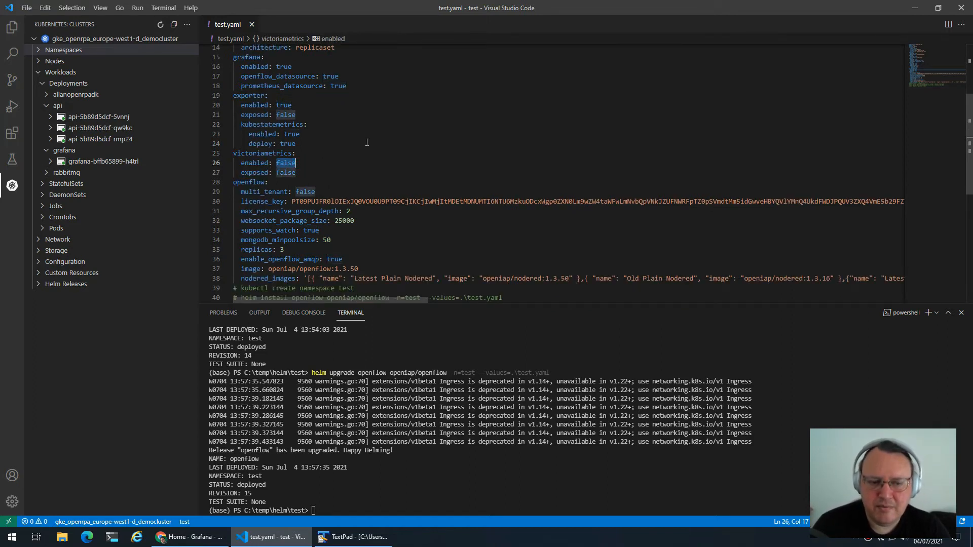
pyautogui.write('trur')
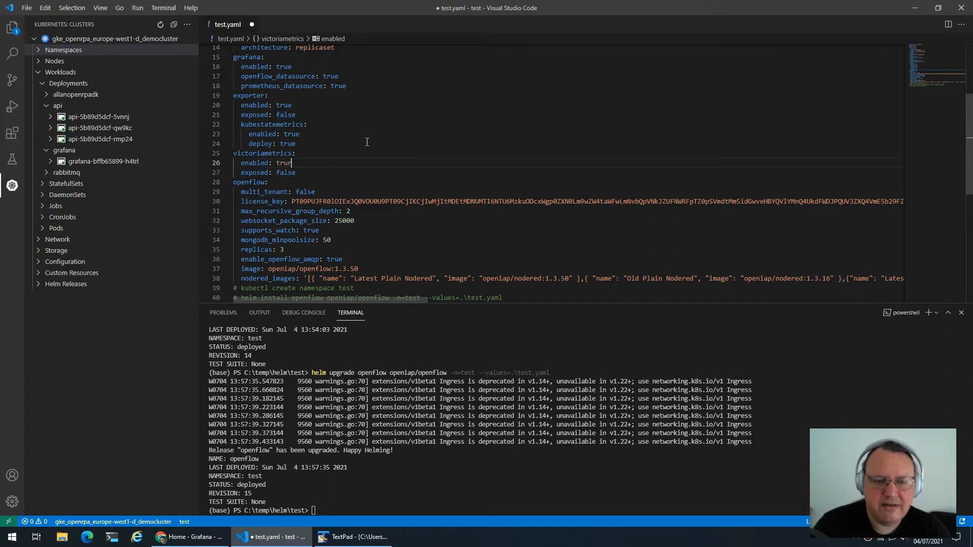
pyautogui.press('BackSpace')
pyautogui.write('e')
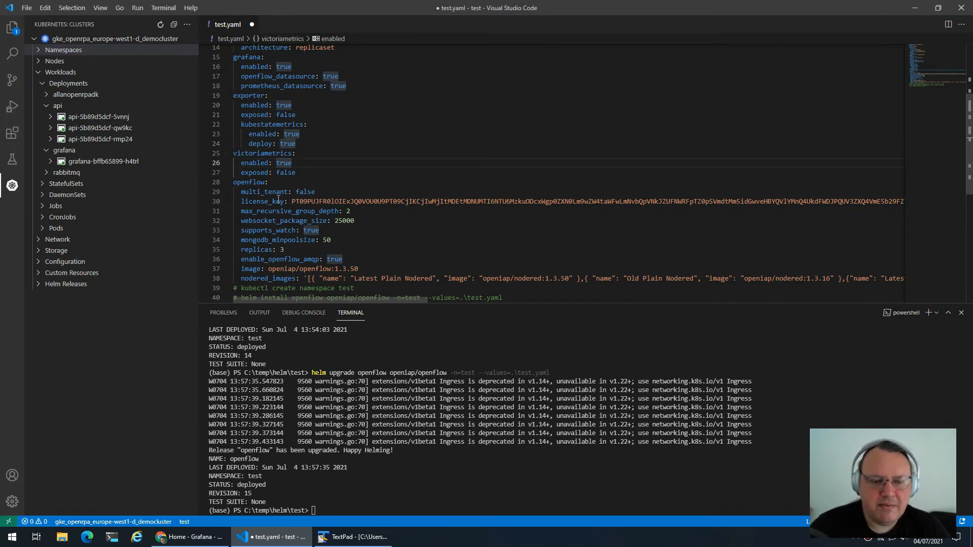
pyautogui.hotkey('ctrl', 's')
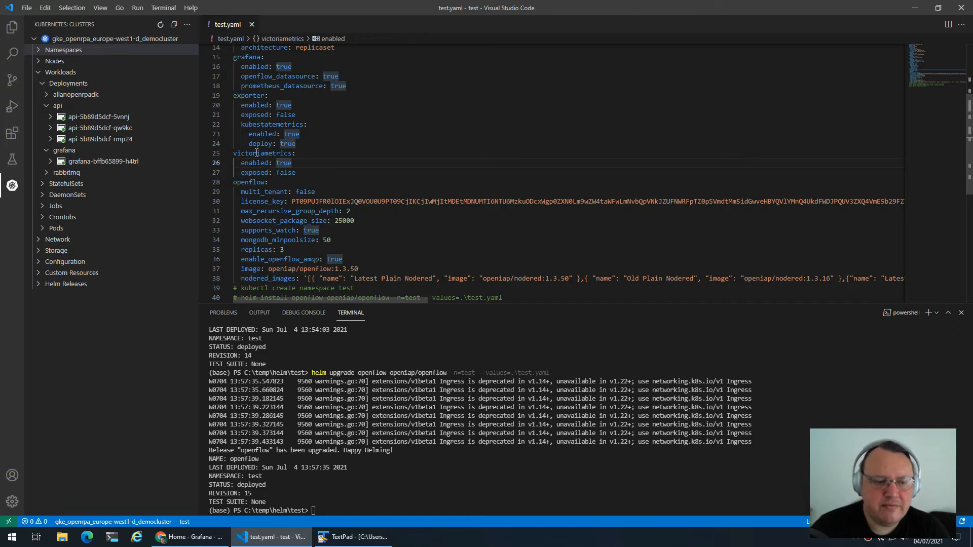
# - Rerun helm upgrade openflow openiap/openflow -n=test --values=.\test.yaml in the terminal to deploy the updated values
pyautogui.click(406, 430)
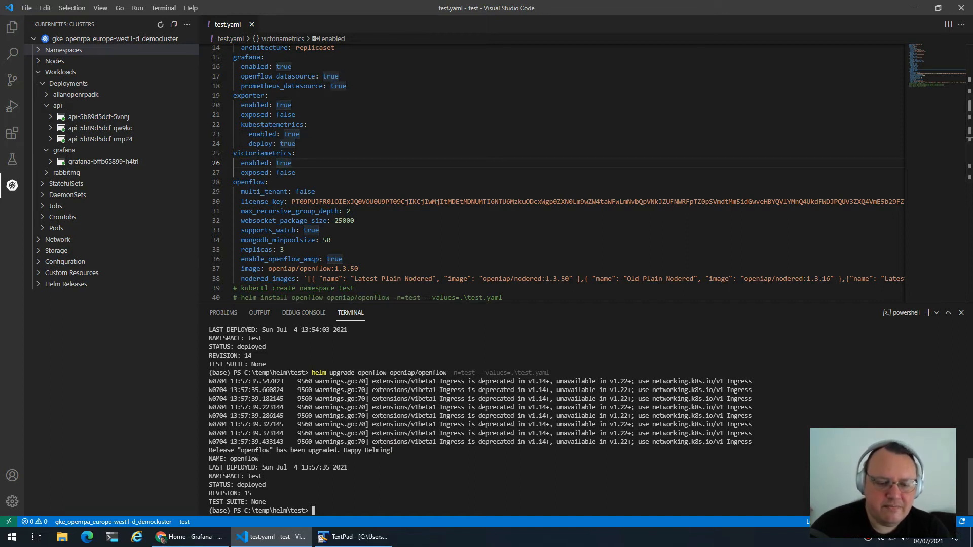
pyautogui.press('Up')
pyautogui.press('Return')
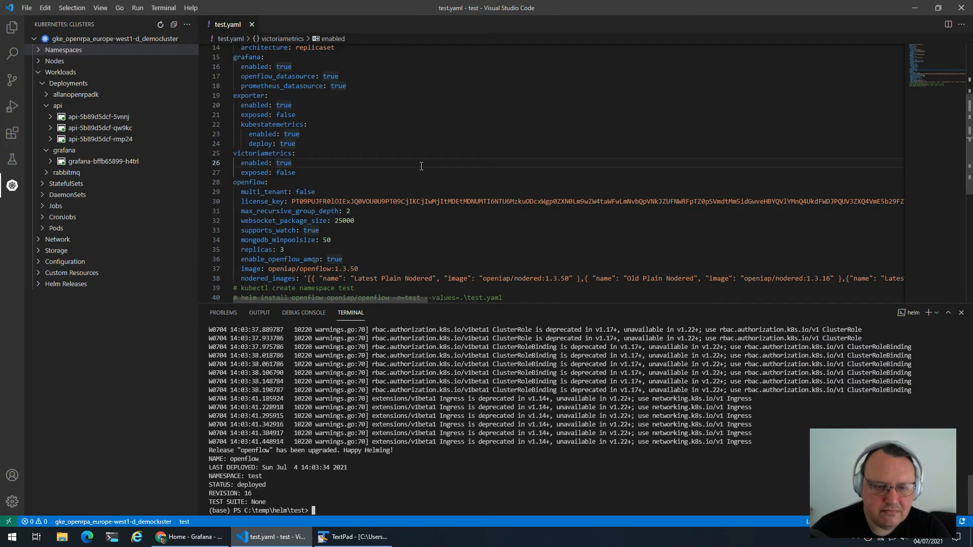
# - Refresh the Kubernetes cluster tree and show the pods of the victoriametrics and otel-collector deployments
pyautogui.click(160, 25)
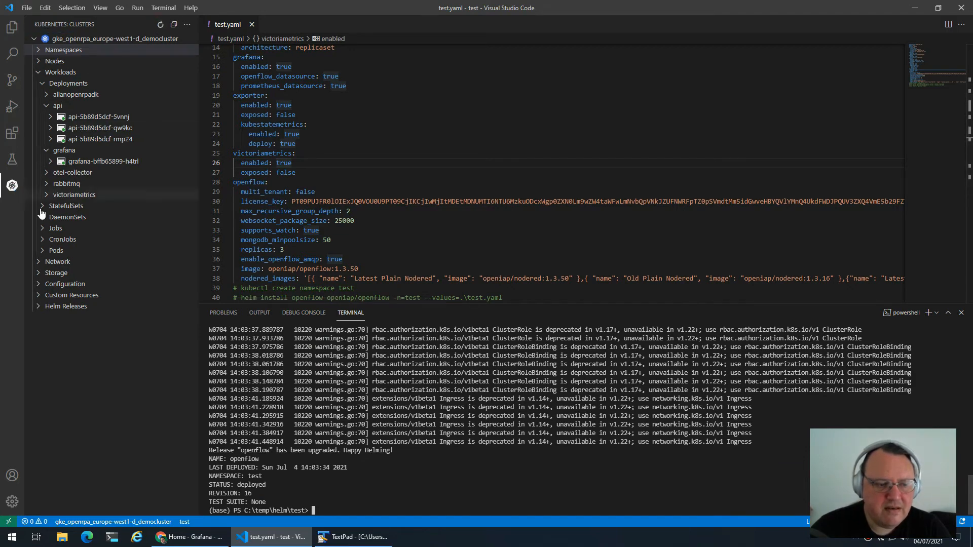
pyautogui.click(49, 197)
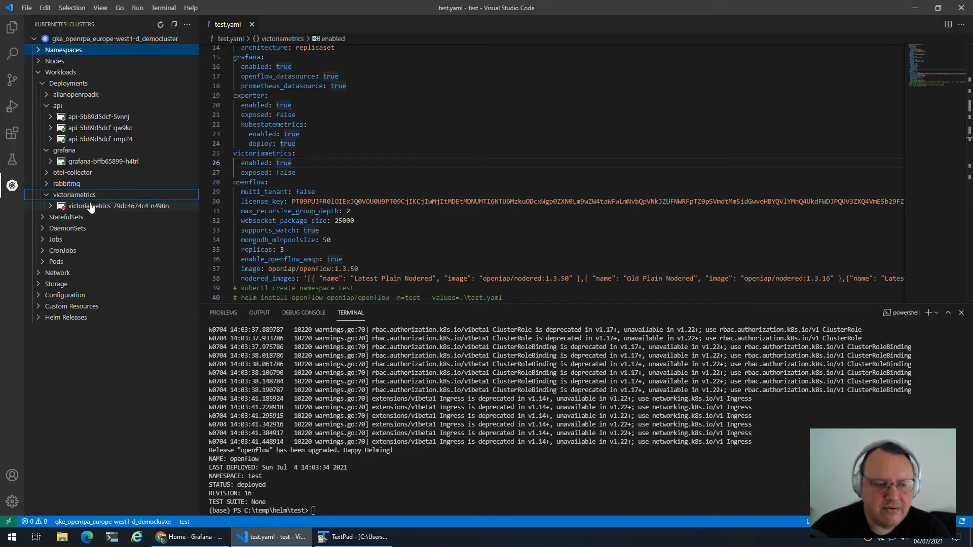
pyautogui.click(49, 172)
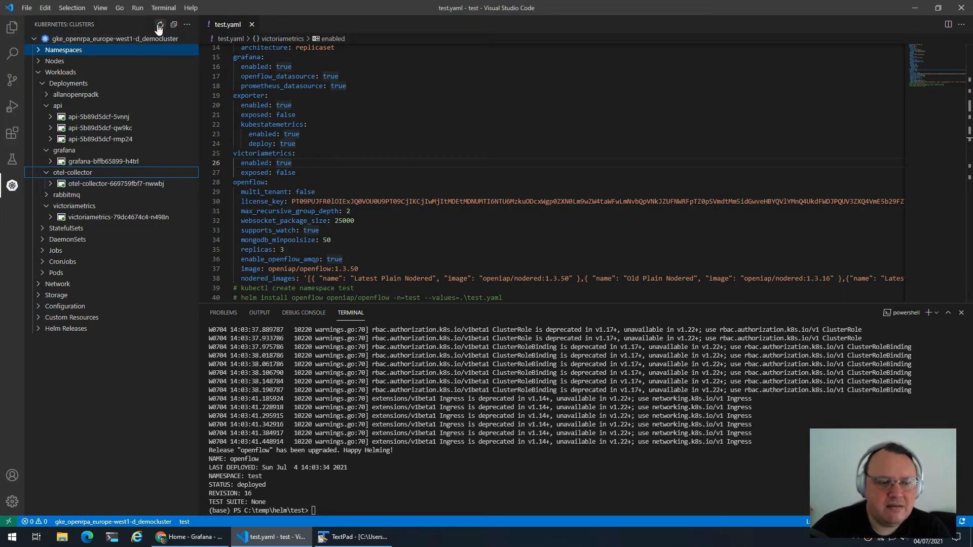
# - Switch to Grafana in the browser and create a new dashboard with an empty panel using the Prometheus data source
pyautogui.click(190, 537)
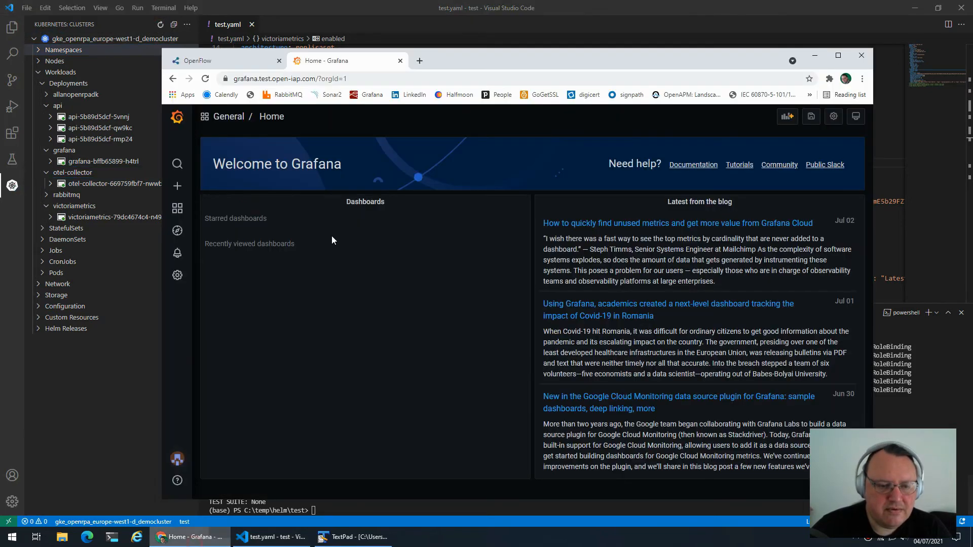
pyautogui.moveTo(177, 186)
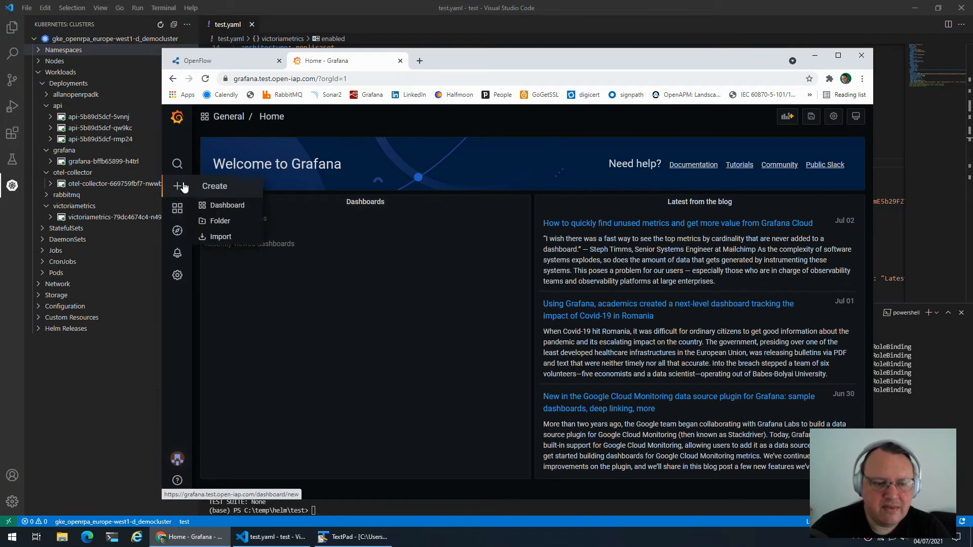
pyautogui.click(233, 210)
pyautogui.click(337, 243)
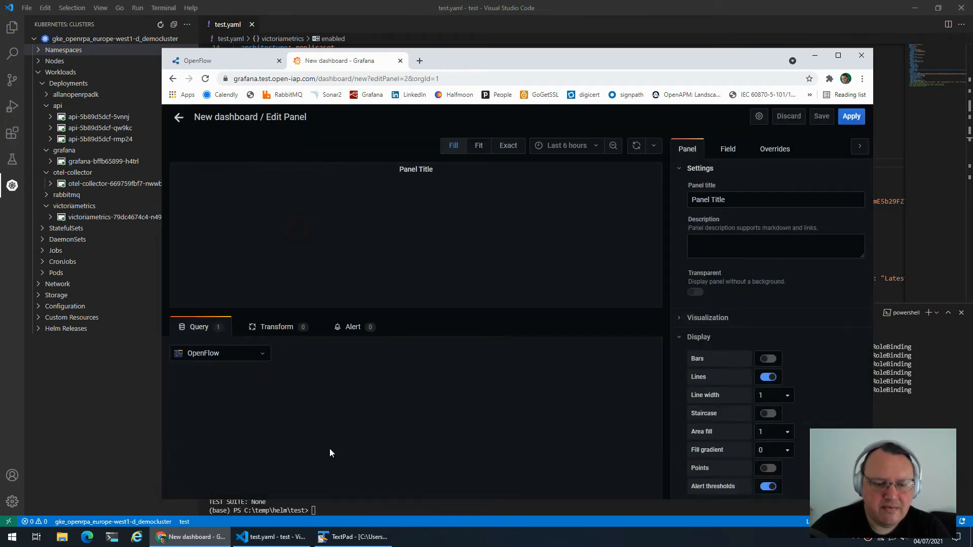
pyautogui.click(230, 357)
pyautogui.click(218, 390)
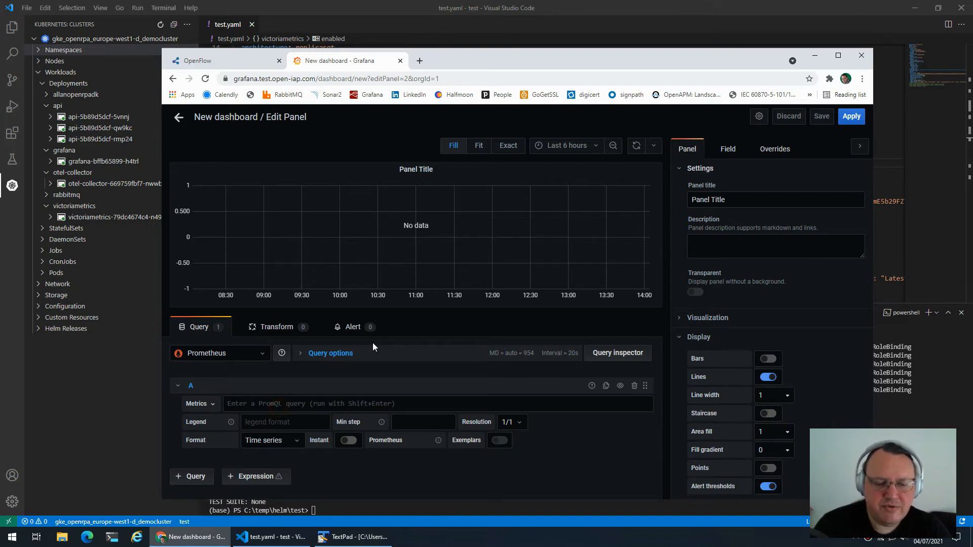
# - Search the metrics for "query" and plot openflow_mongodb_query_seconds_bucket in the panel
pyautogui.write('query')
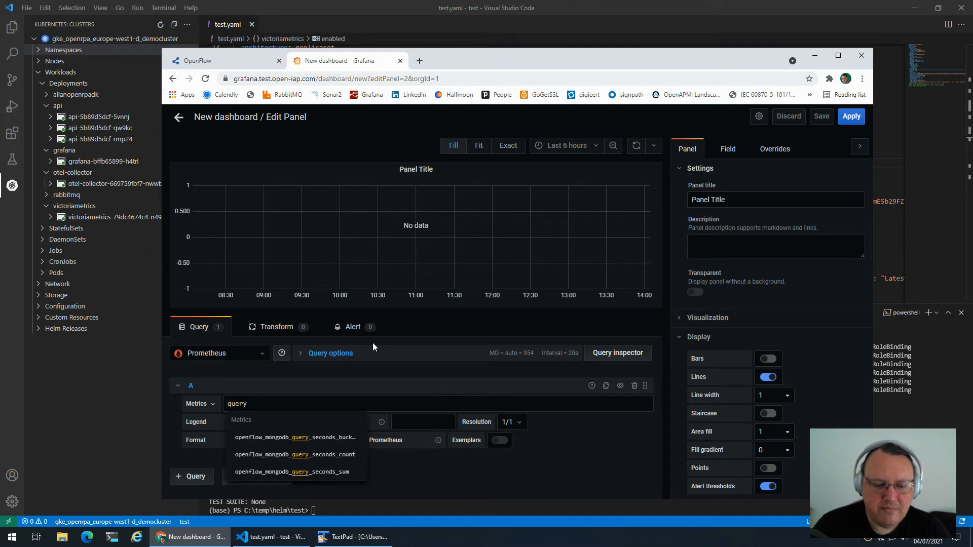
pyautogui.press('Down')
pyautogui.press('Up')
pyautogui.press('Down')
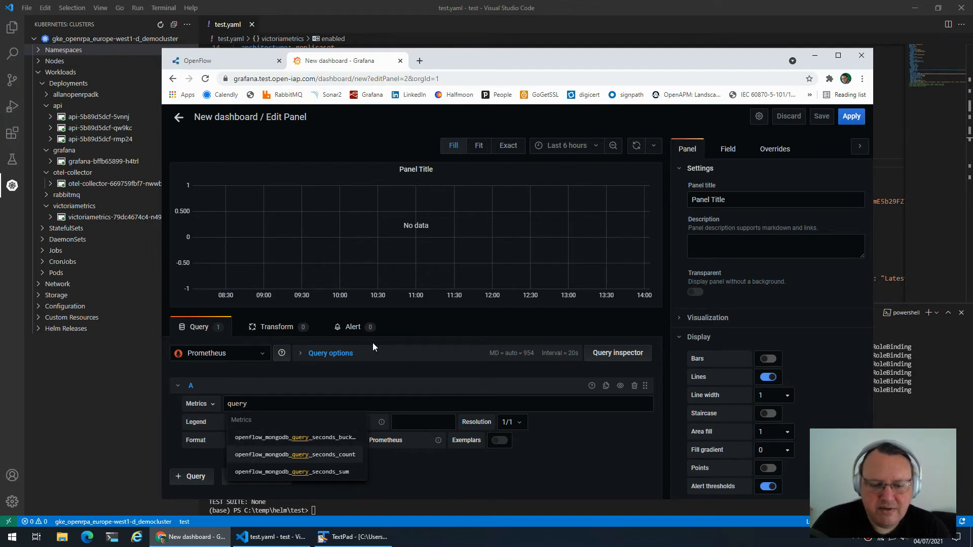
pyautogui.press('Down')
pyautogui.press('Up')
pyautogui.press('Up')
pyautogui.press('Return')
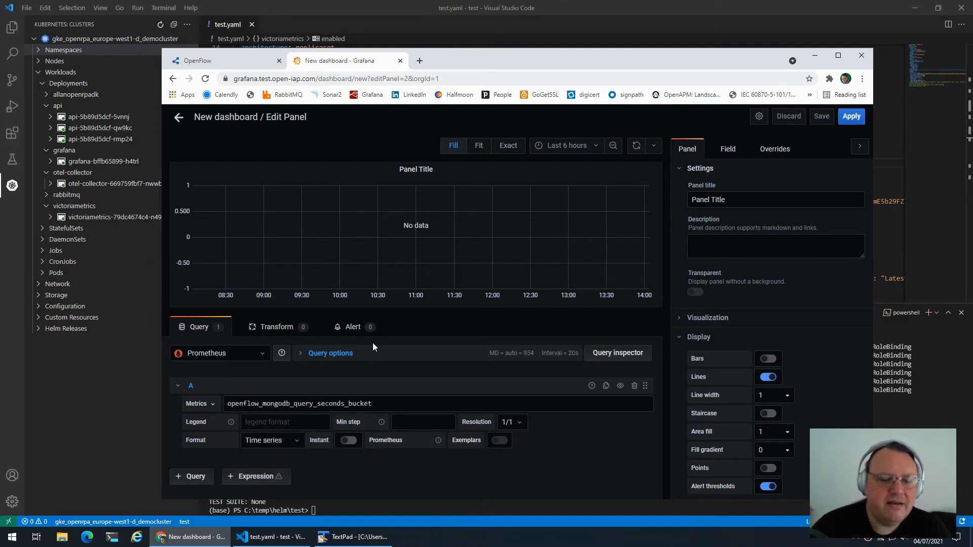
pyautogui.click(566, 450)
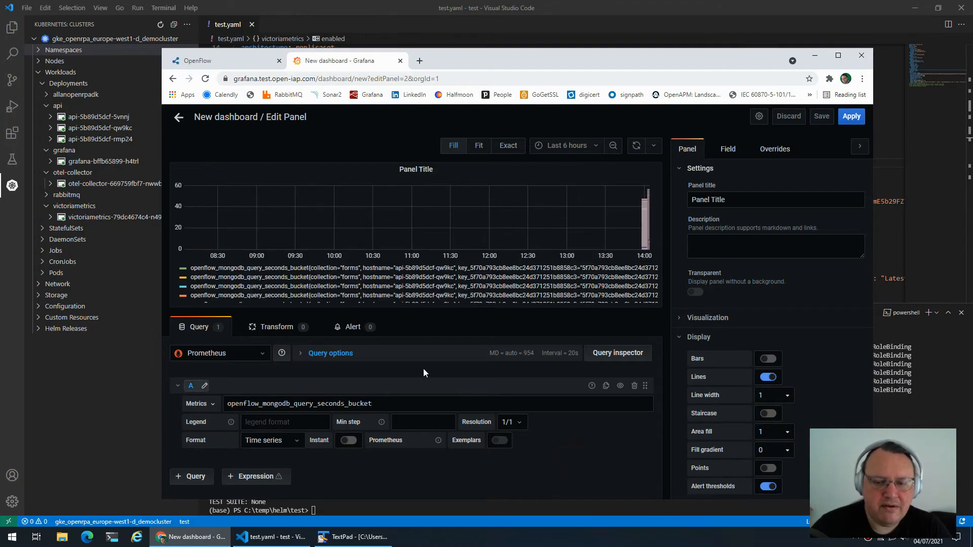
# - Limit the panel's time range to the last 15 minutes and apply the suggested histogram_quantile() fix to the query
pyautogui.moveTo(604, 227)
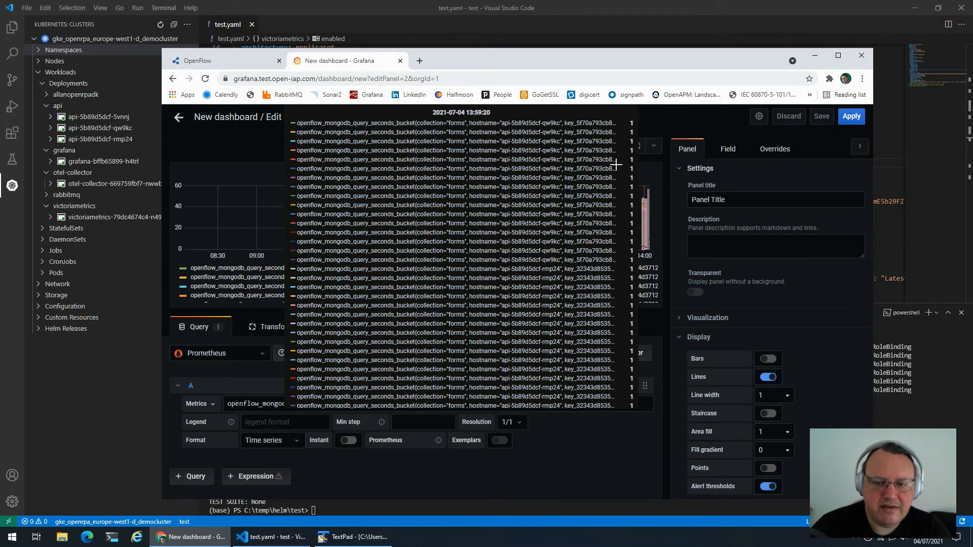
pyautogui.click(578, 145)
pyautogui.click(553, 196)
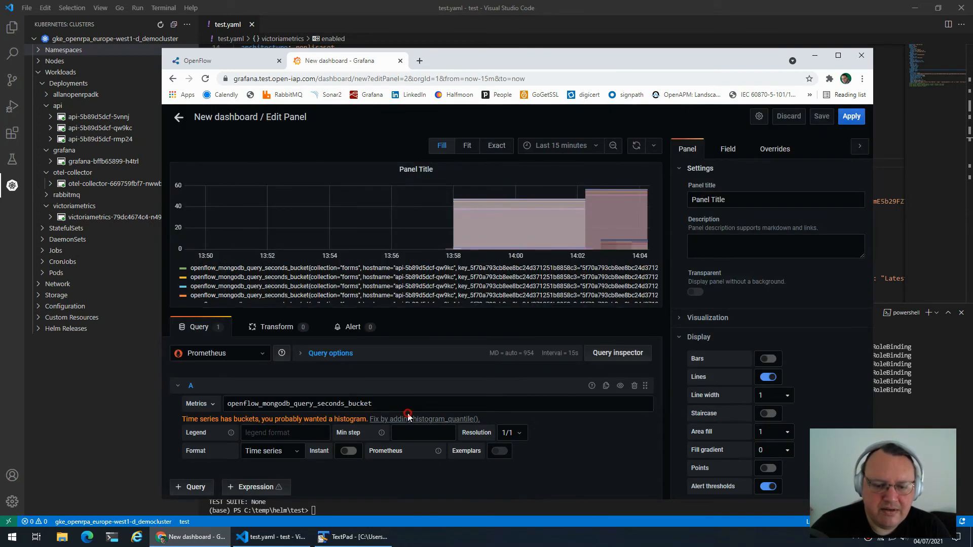
pyautogui.click(408, 417)
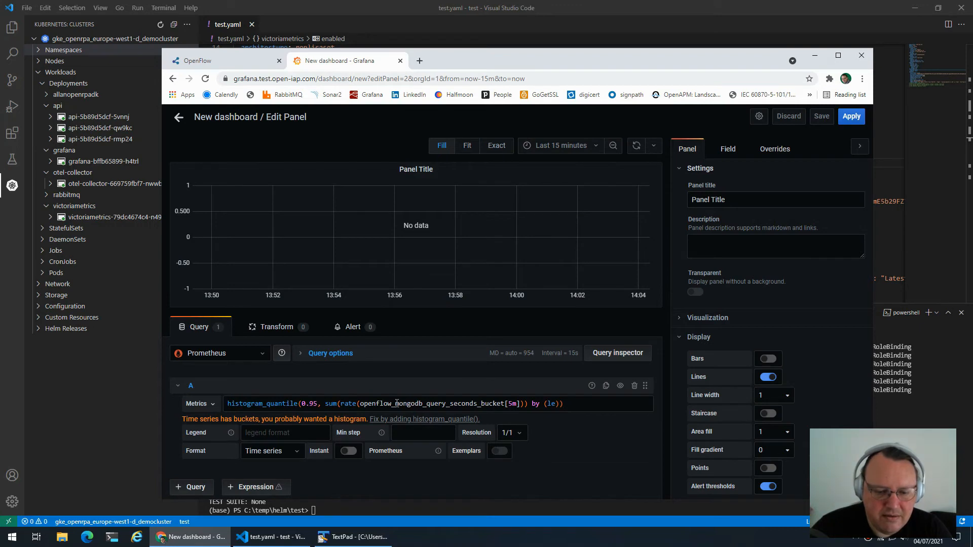
# - Switch to TextPad, copy the entire contents of Prometheus.json, and return to Grafana
pyautogui.click(353, 543)
pyautogui.rightClick(352, 543)
pyautogui.click(220, 163)
pyautogui.click(90, 116)
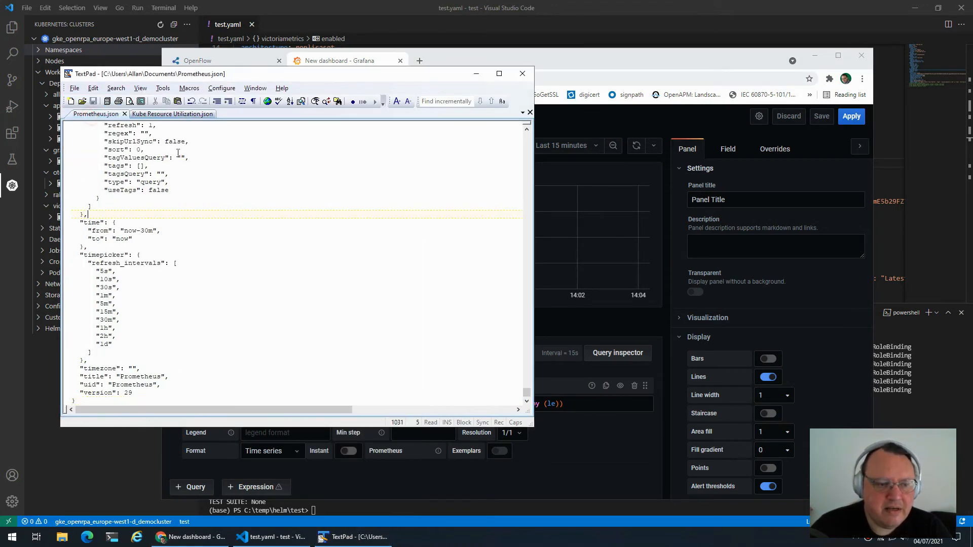
pyautogui.hotkey('ctrl', 'a')
pyautogui.hotkey('alt', 'Tab')
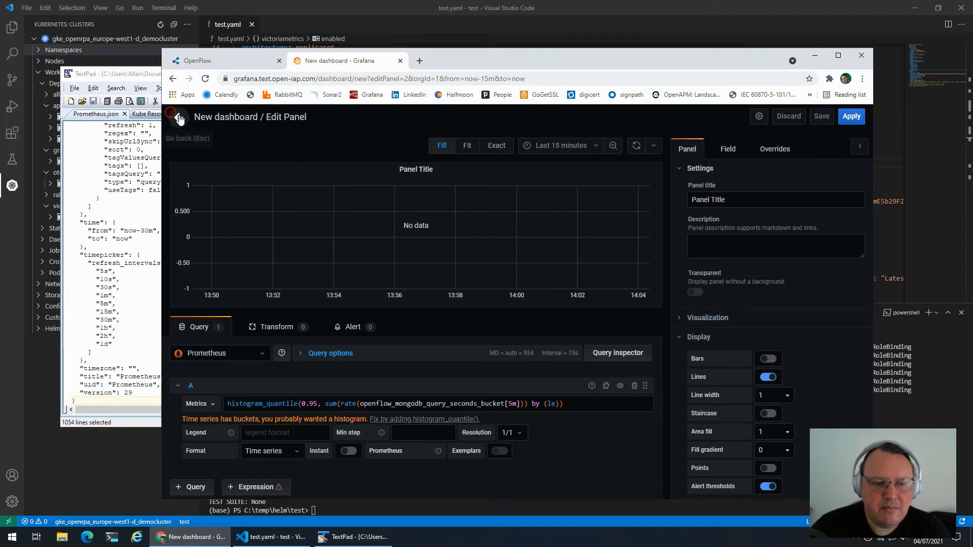
# - Discard the unsaved new dashboard and import the Prometheus dashboard from the copied panel JSON
pyautogui.click(179, 118)
pyautogui.moveTo(178, 186)
pyautogui.click(223, 239)
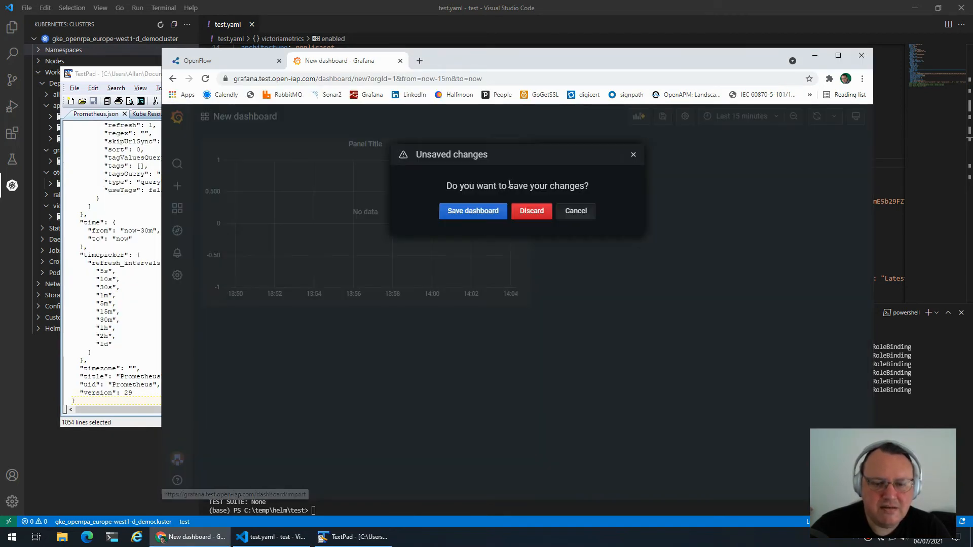
pyautogui.click(531, 210)
pyautogui.click(415, 313)
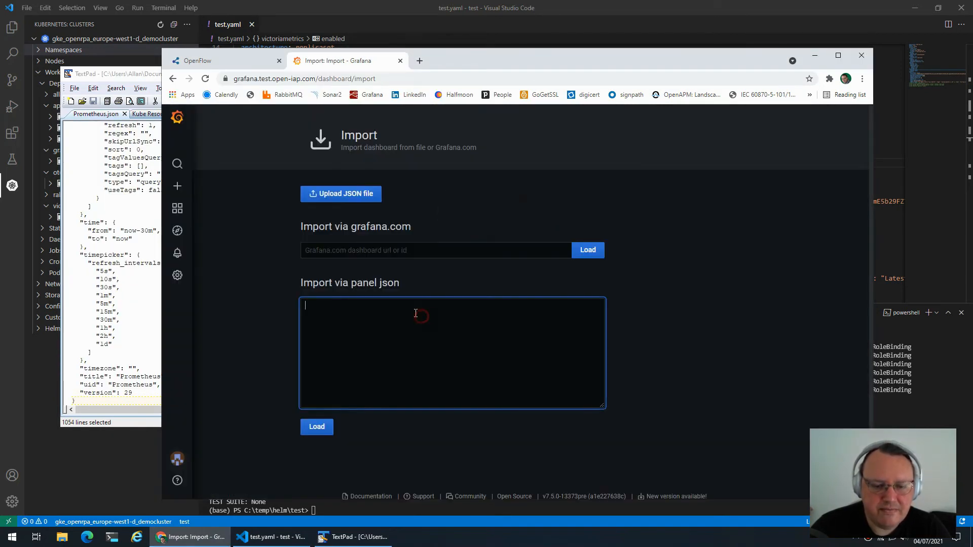
pyautogui.hotkey('ctrl', 'v')
pyautogui.click(317, 427)
pyautogui.click(315, 358)
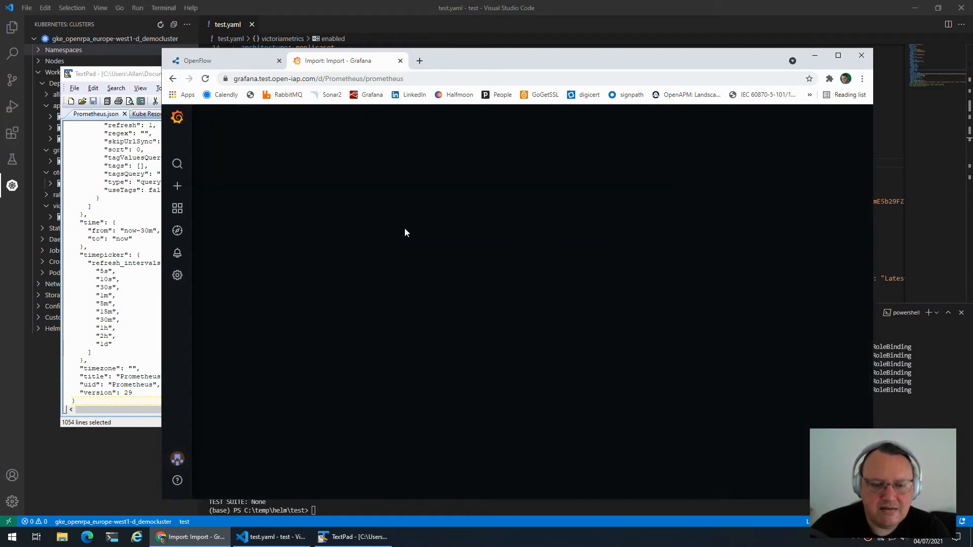
# - Examine all panels of the Prometheus dashboard, refreshing its data and checking the MongoDB and WebSocket graphs again
pyautogui.moveTo(494, 59); pyautogui.dragTo(422, 40)
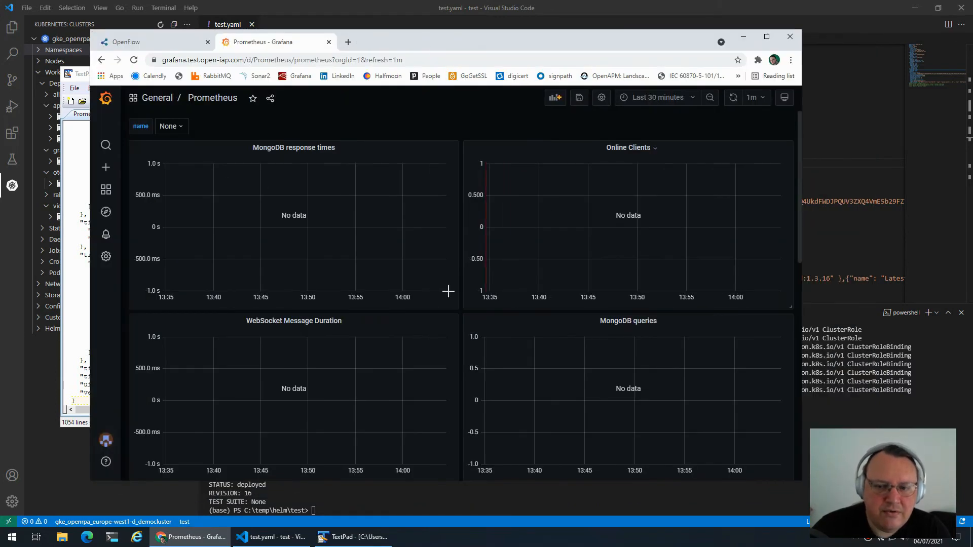
pyautogui.scroll(-7, 448, 290)
pyautogui.scroll(-3, 441, 321)
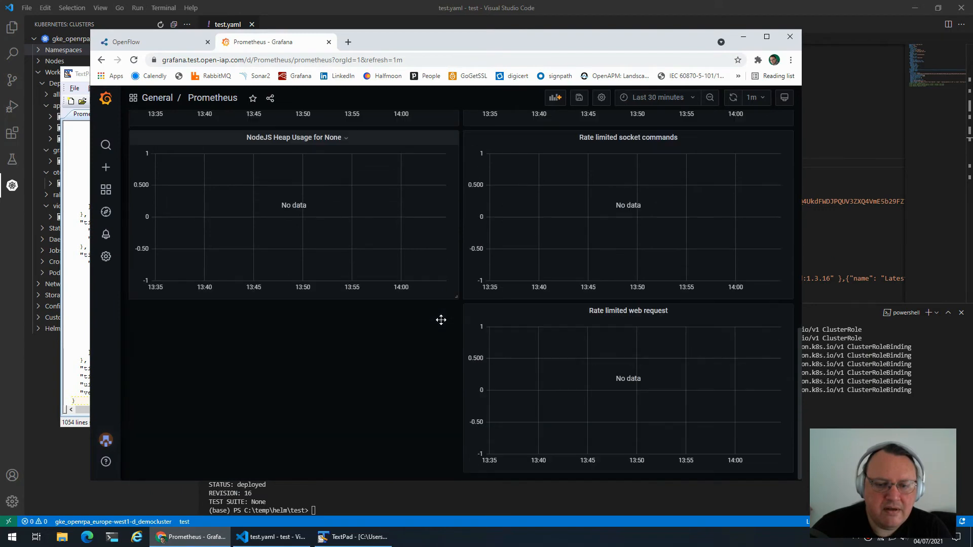
pyautogui.scroll(10, 441, 320)
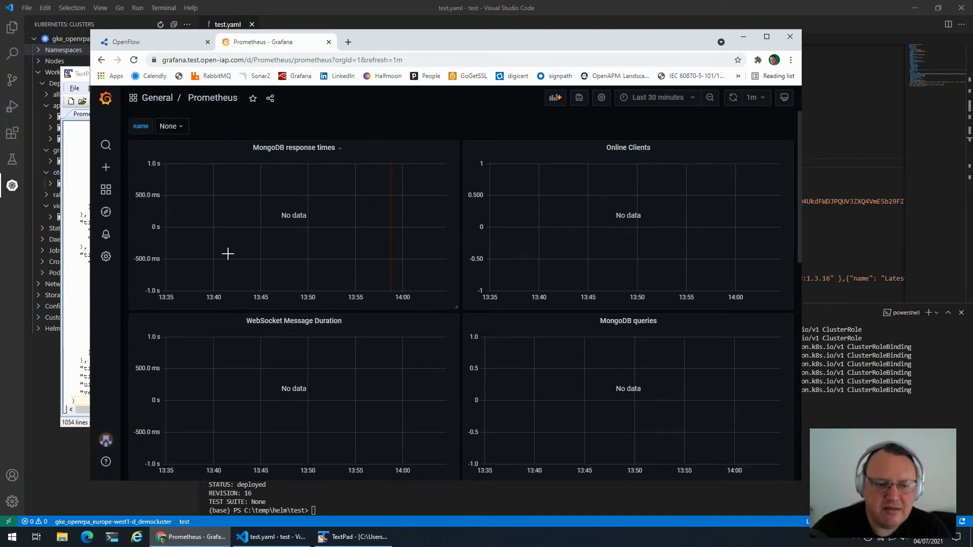
pyautogui.click(734, 98)
pyautogui.click(734, 101)
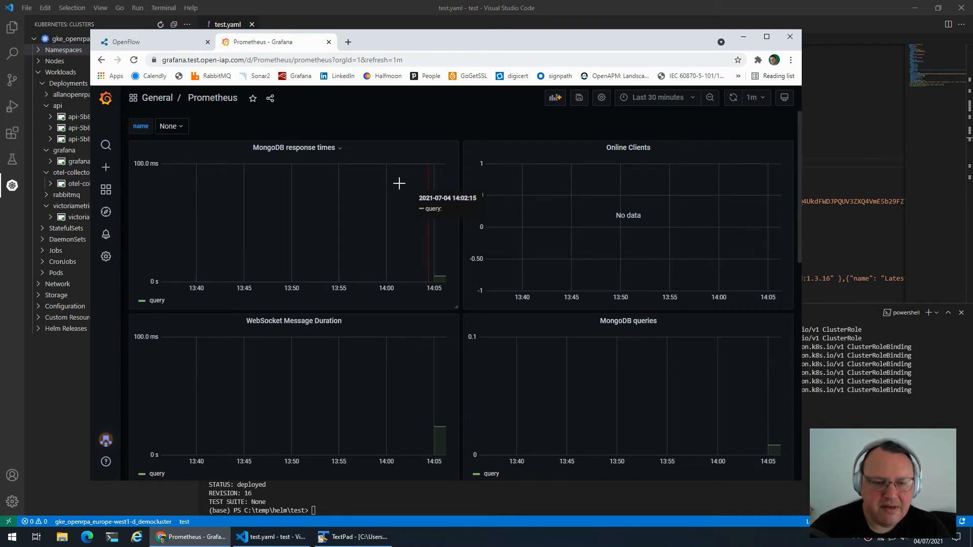
pyautogui.scroll(-1, 545, 321)
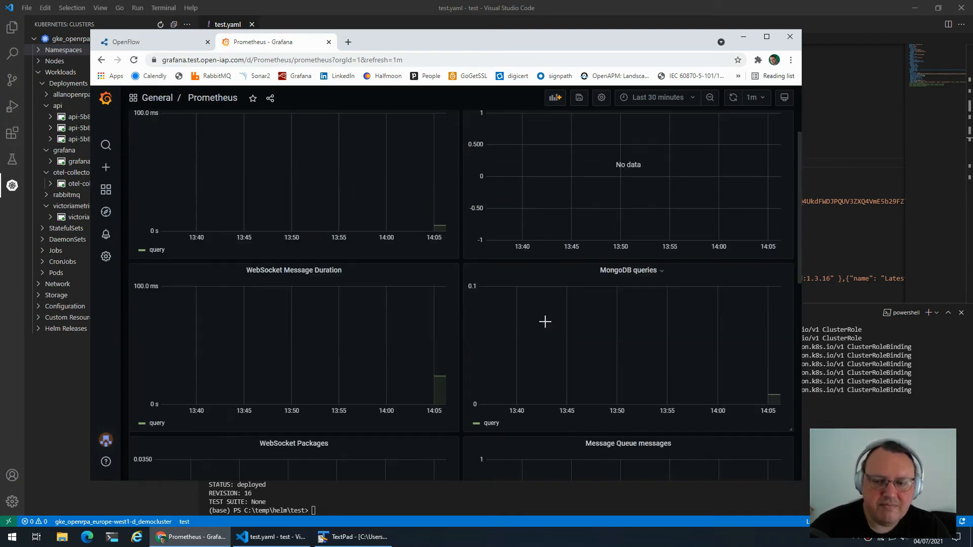
pyautogui.scroll(-2, 545, 321)
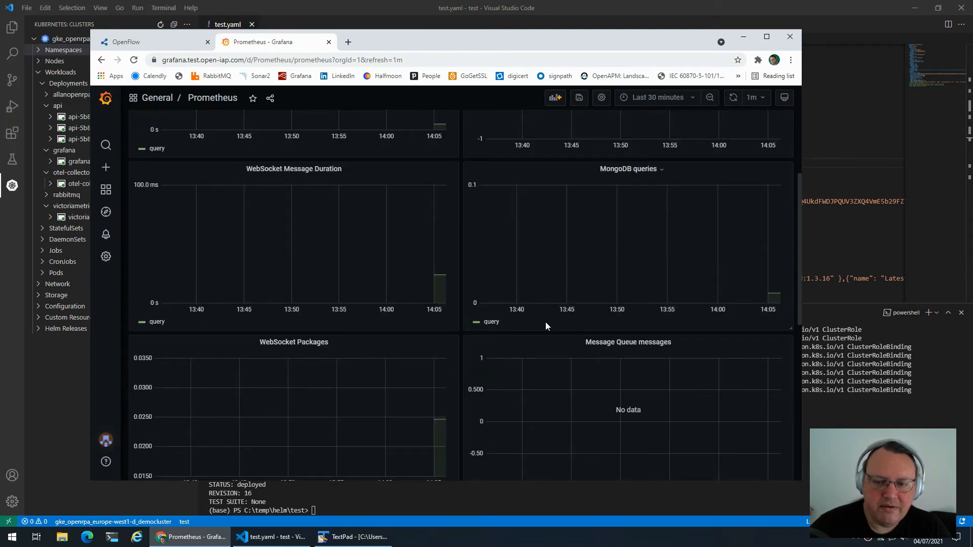
pyautogui.scroll(-4, 545, 324)
# - Switch to TextPad, copy the entire contents of Kube Resource Utilization.json, and return to Grafana
pyautogui.hotkey('alt', 'Tab')
pyautogui.click(218, 206)
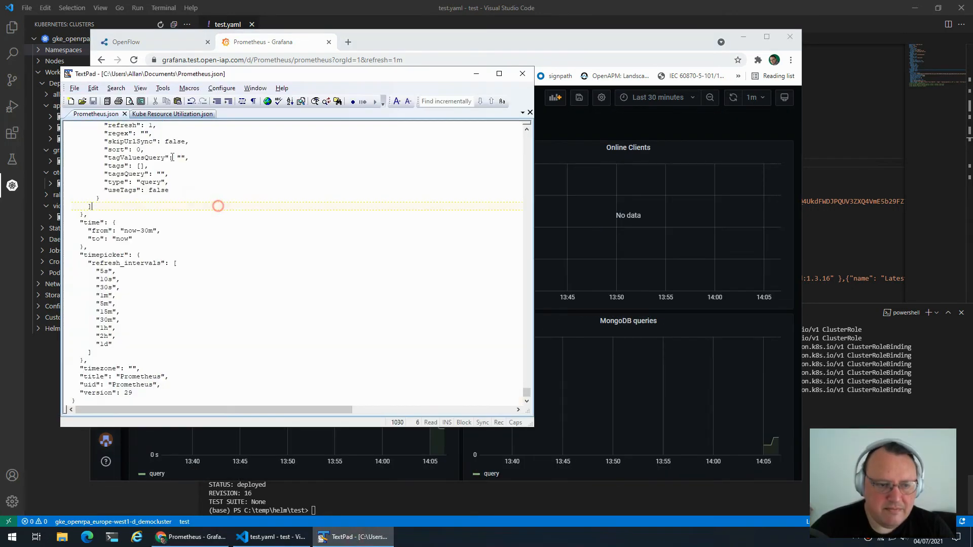
pyautogui.click(165, 115)
pyautogui.click(210, 197)
pyautogui.hotkey('ctrl', 'a')
pyautogui.hotkey('alt', 'Tab')
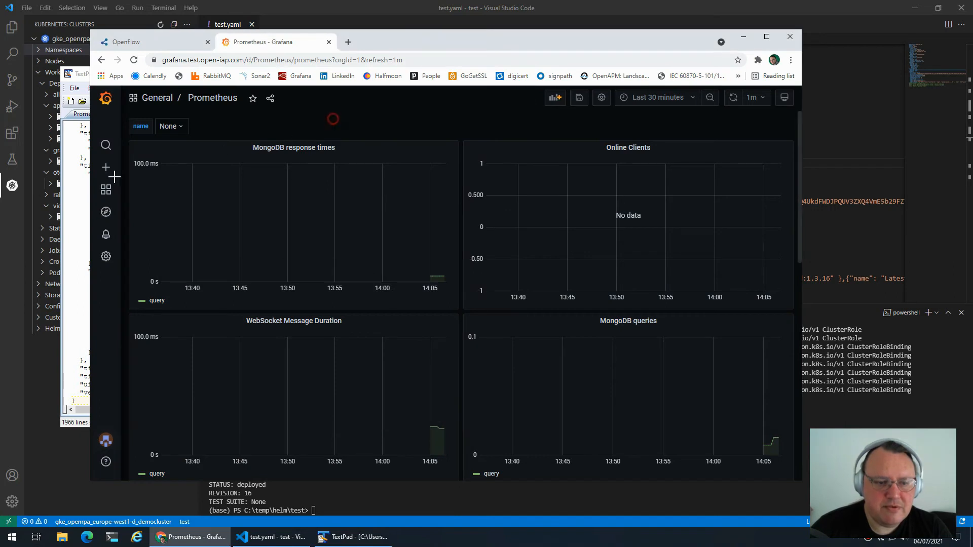
# - Import the Kube Resource Utilization dashboard into Grafana from the copied panel JSON
pyautogui.moveTo(106, 167)
pyautogui.click(187, 183)
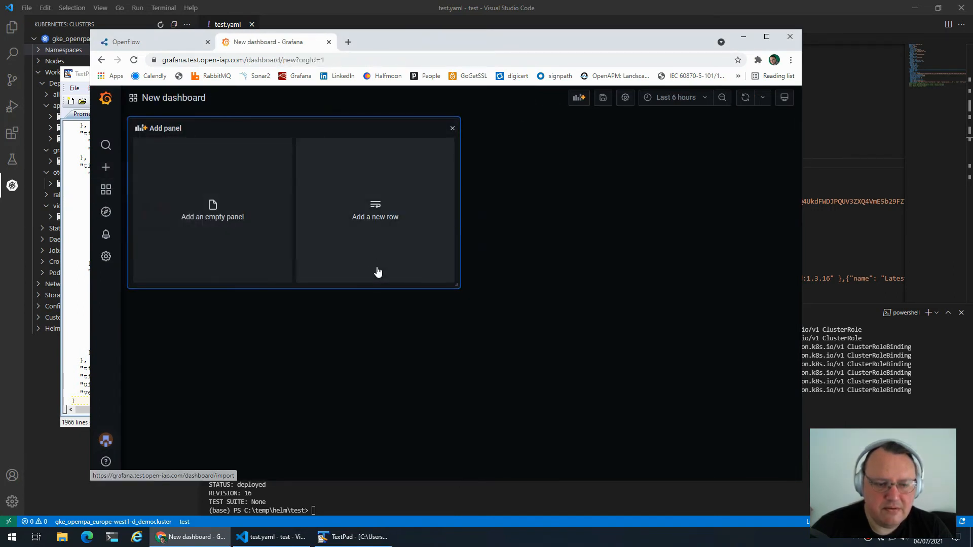
pyautogui.click(147, 218)
pyautogui.click(395, 305)
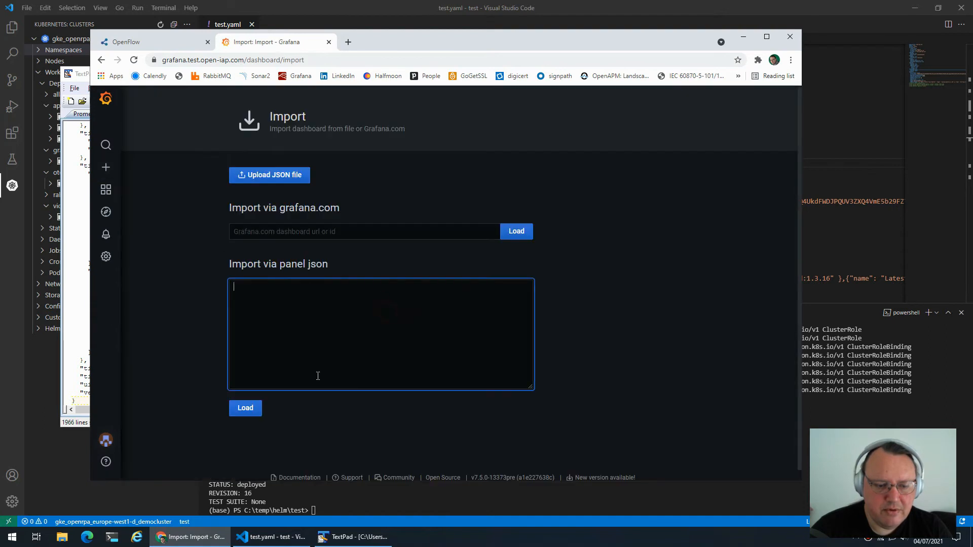
pyautogui.hotkey('ctrl', 'v')
pyautogui.click(245, 408)
pyautogui.click(249, 333)
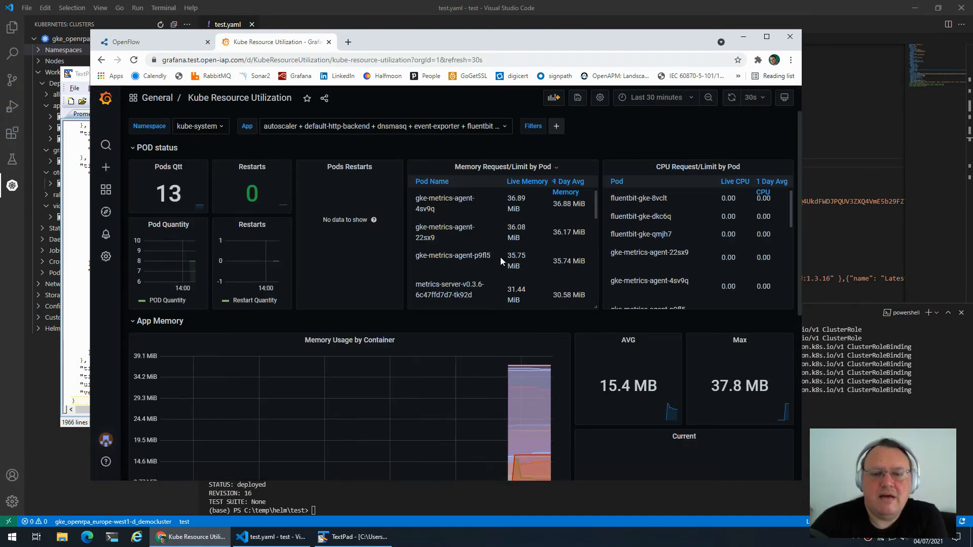
# - Look over the POD status and App Memory sections of the Kube Resource Utilization dashboard
pyautogui.scroll(-2, 587, 327)
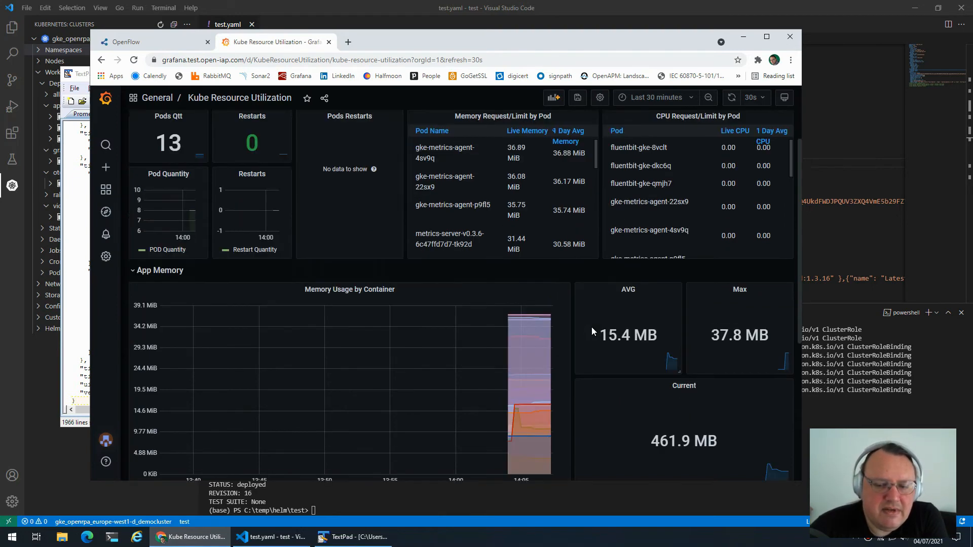
pyautogui.scroll(2, 606, 318)
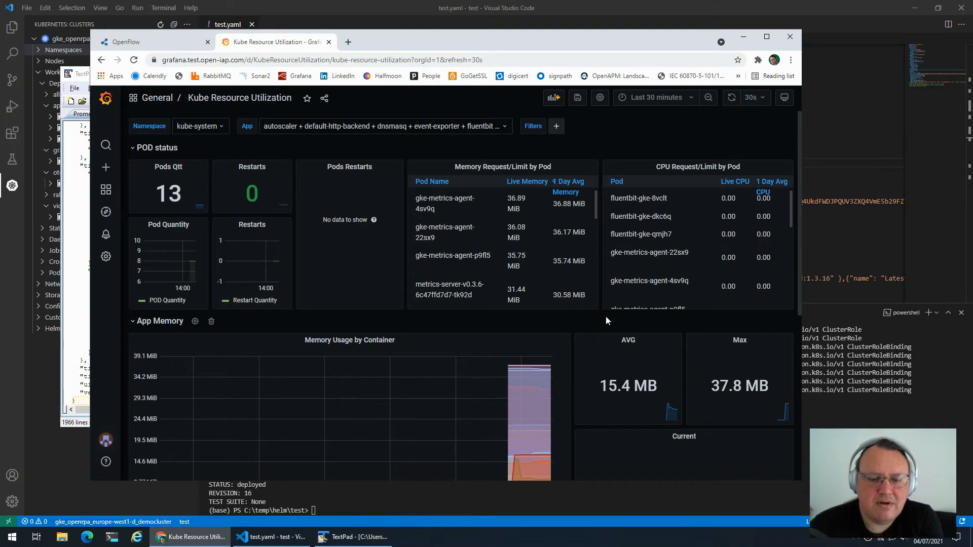
pyautogui.scroll(-1, 621, 318)
pyautogui.scroll(-1, 621, 318)
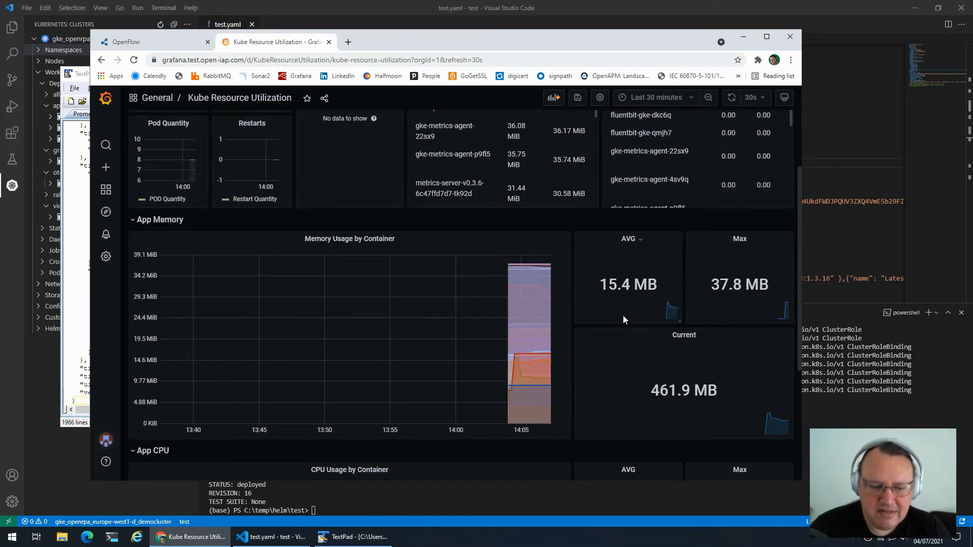
# - Look over the App CPU section of the Kube Resource Utilization dashboard
pyautogui.scroll(-2, 622, 315)
pyautogui.scroll(-2, 623, 315)
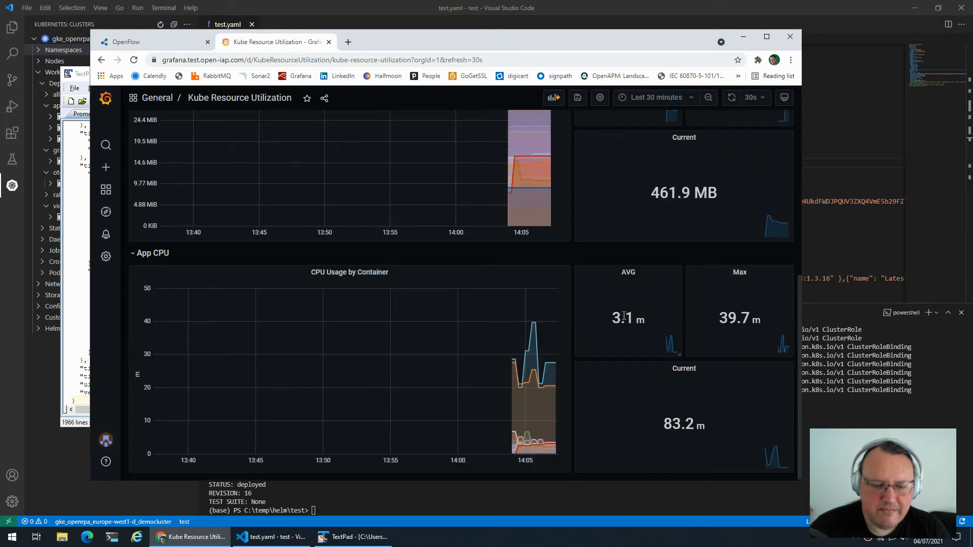
pyautogui.scroll(6, 624, 315)
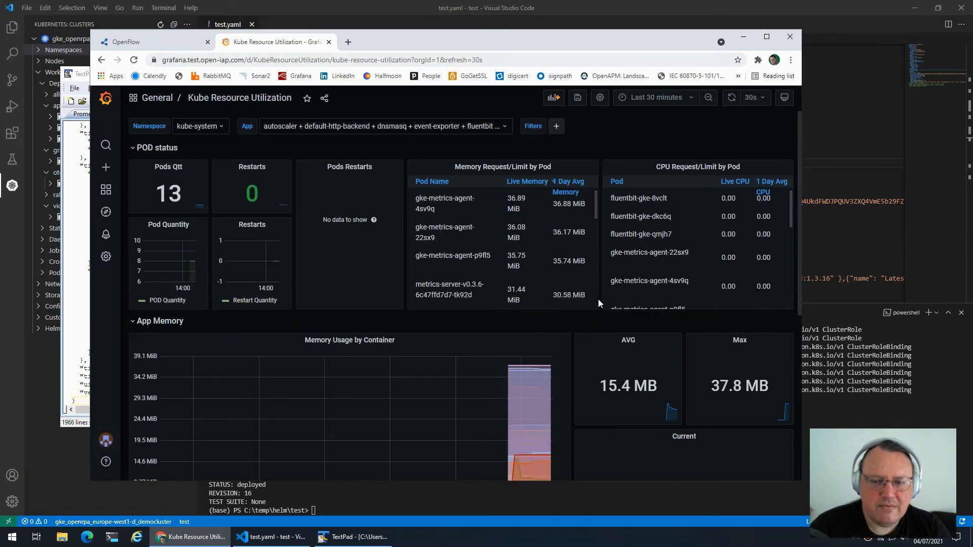
# - Filter the Kube Resource Utilization dashboard to the test namespace only, replacing kube-system
pyautogui.click(202, 126)
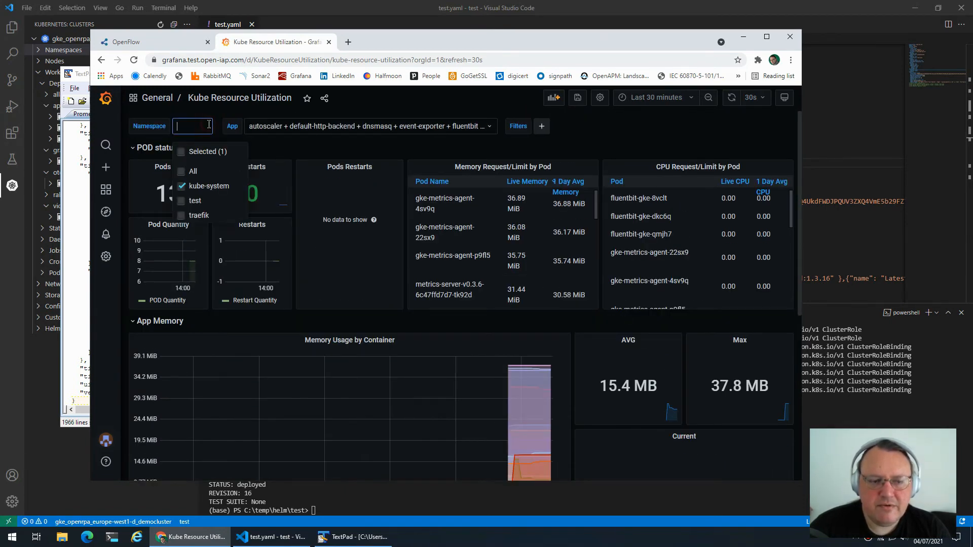
pyautogui.click(195, 202)
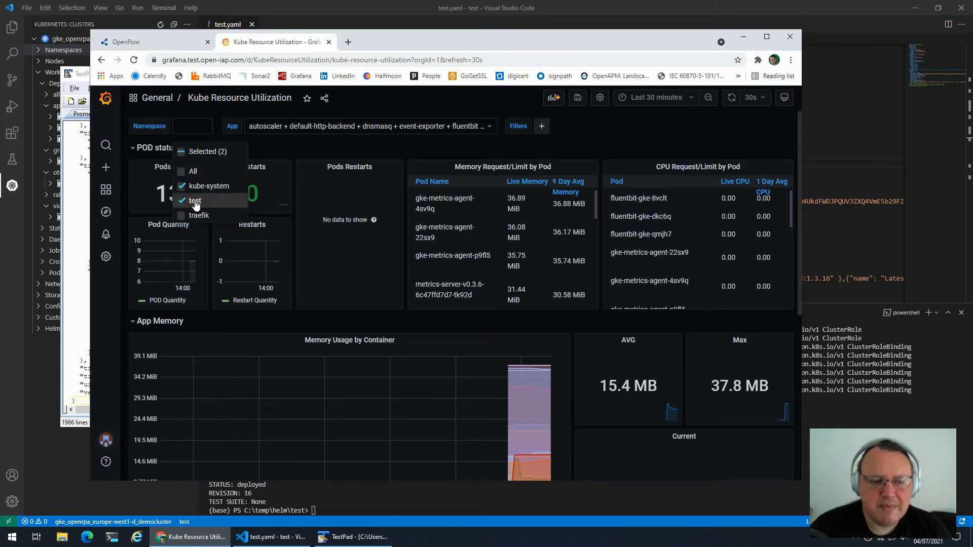
pyautogui.click(196, 186)
pyautogui.click(291, 148)
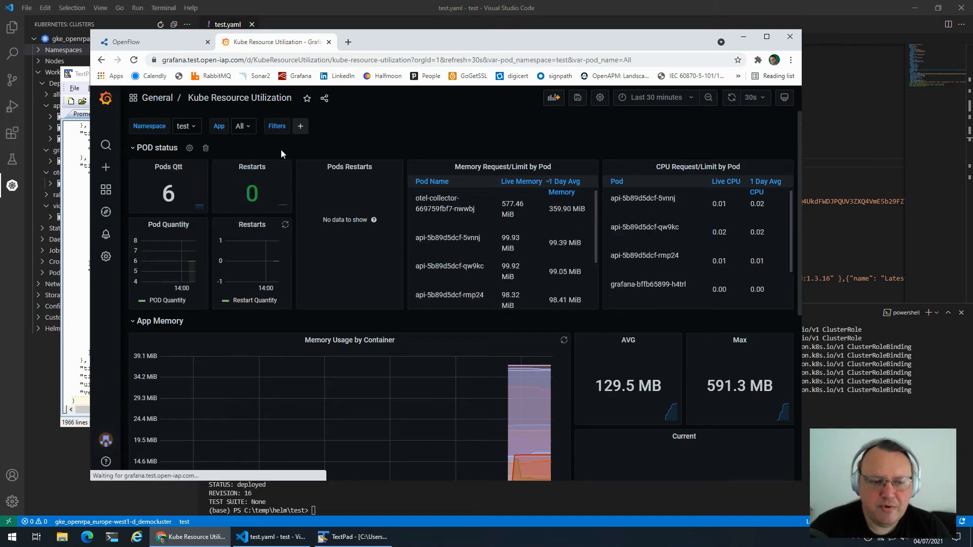
pyautogui.click(191, 127)
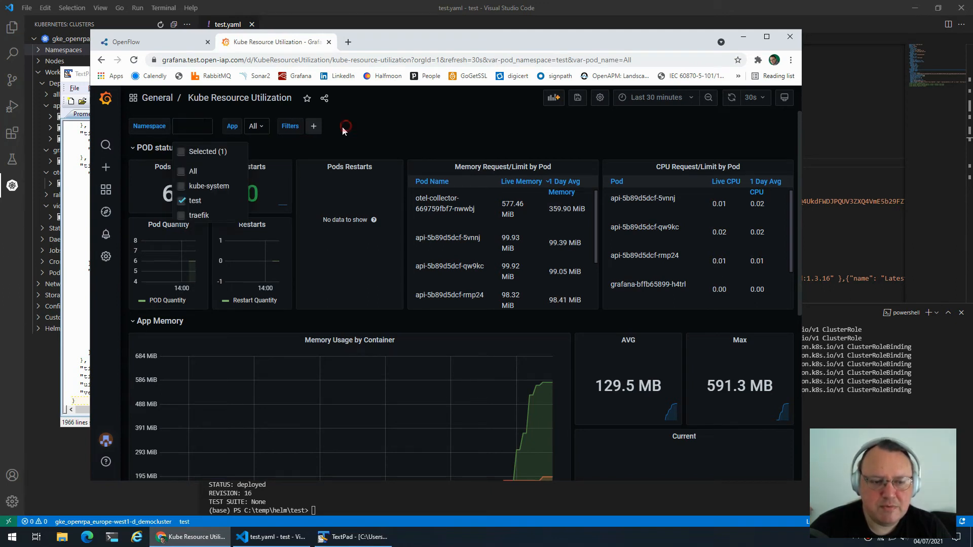
# - Restrict the dashboard's App filter to mongodb
pyautogui.click(253, 126)
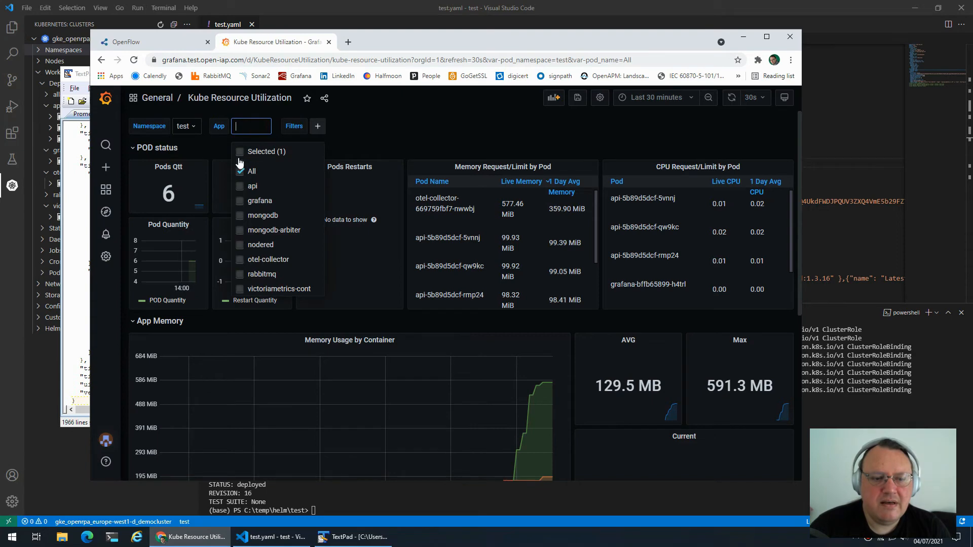
pyautogui.click(261, 215)
pyautogui.click(395, 133)
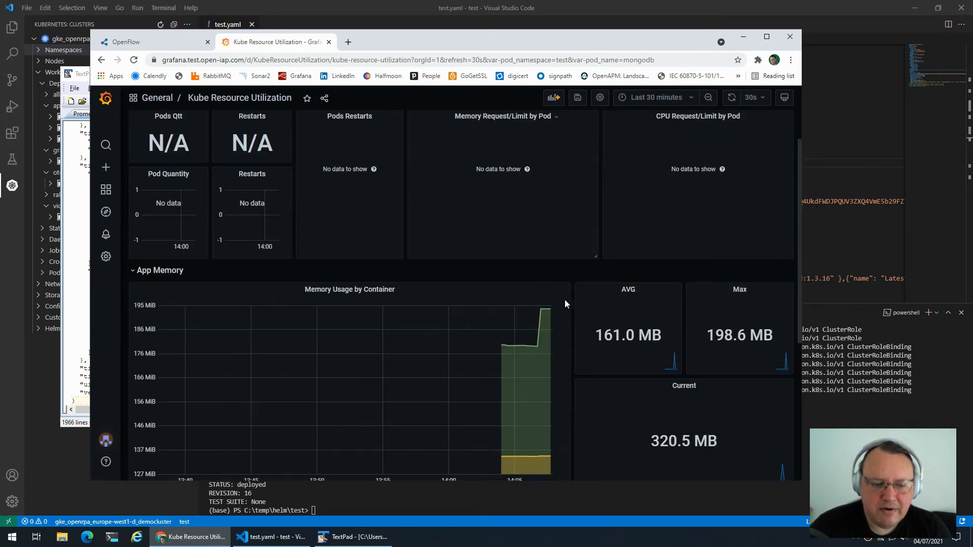
# - Change the App filter to nodered, deselecting mongodb
pyautogui.click(234, 126)
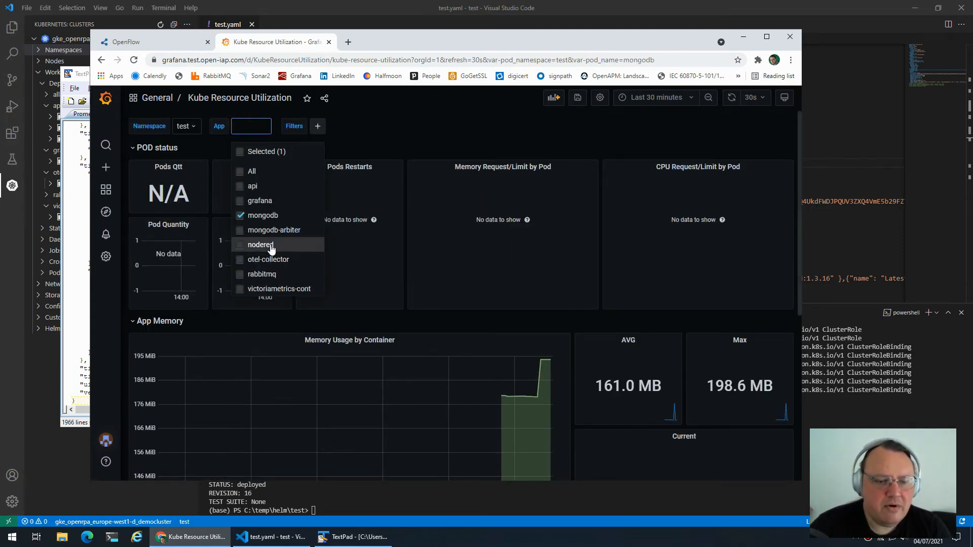
pyautogui.click(261, 246)
pyautogui.click(268, 216)
pyautogui.click(466, 135)
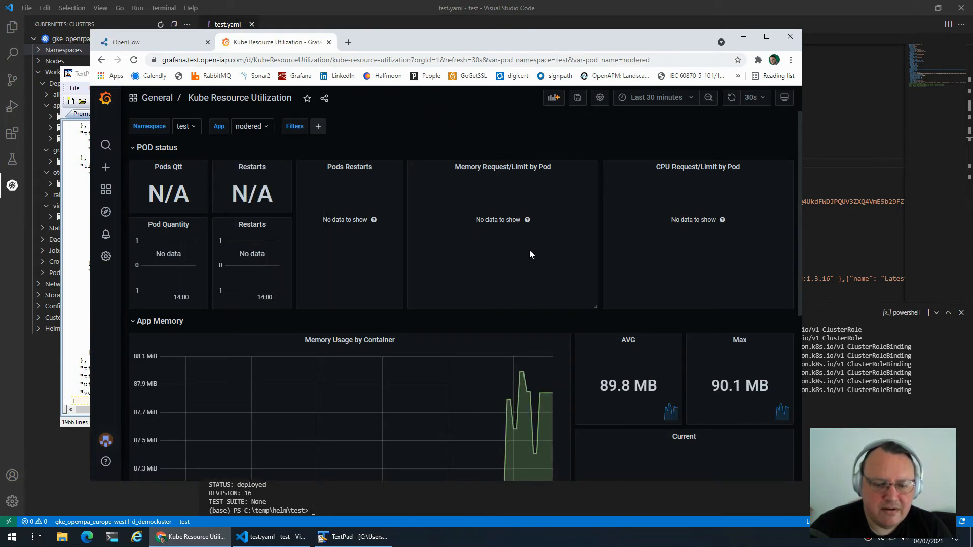
# - Add mongodb and api to the App filter alongside nodered
pyautogui.click(265, 125)
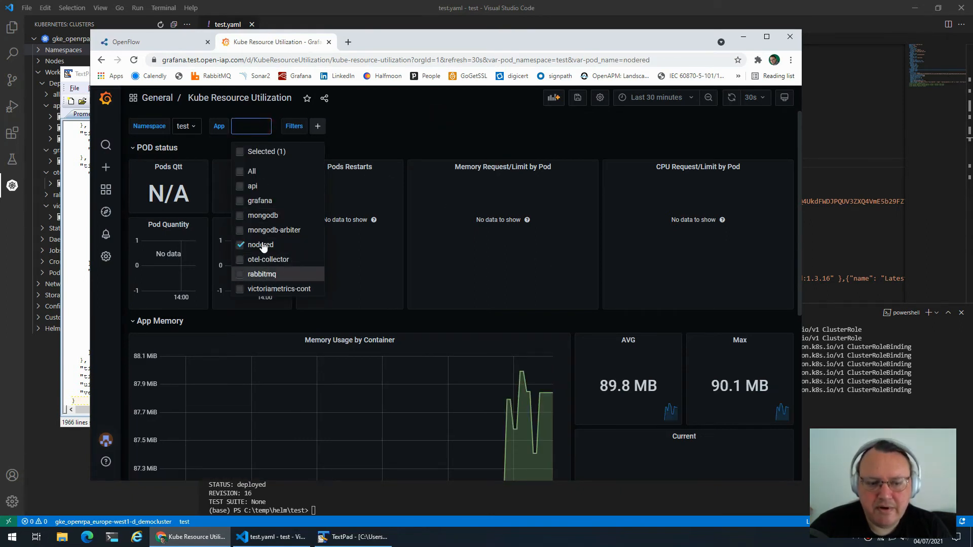
pyautogui.click(269, 216)
pyautogui.click(510, 132)
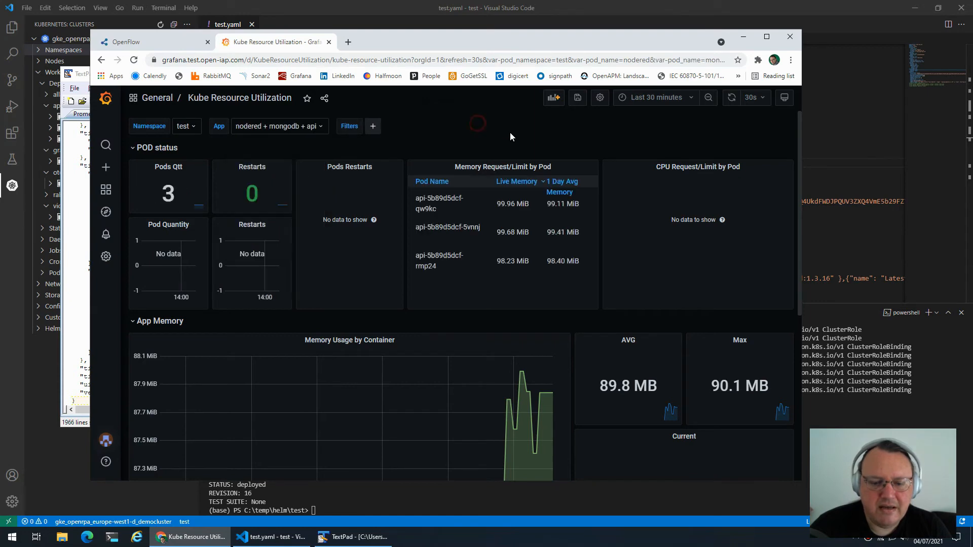
# - Examine the POD status, memory usage and CPU usage panels for the nodered, mongodb and api apps in the test namespace
pyautogui.scroll(-4, 599, 209)
pyautogui.scroll(-2, 637, 220)
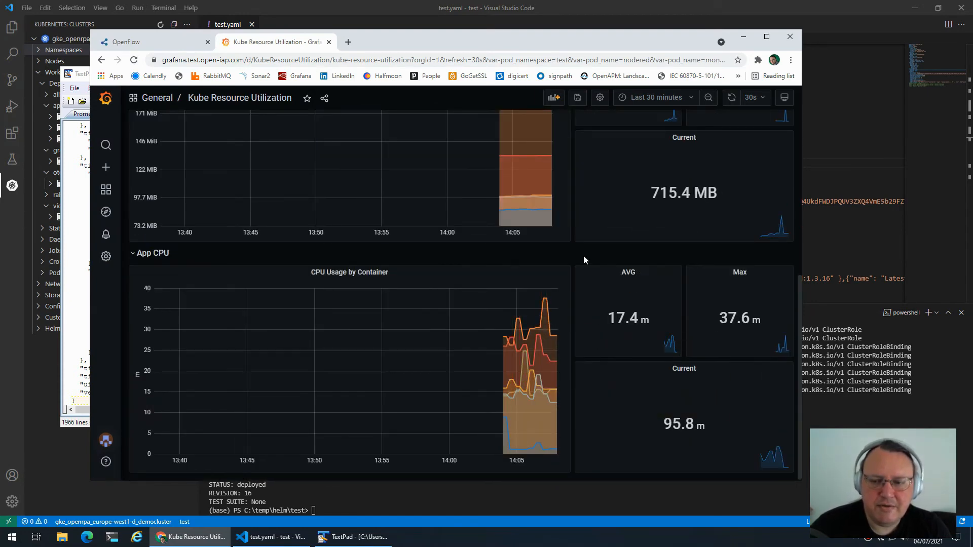
pyautogui.scroll(3, 584, 256)
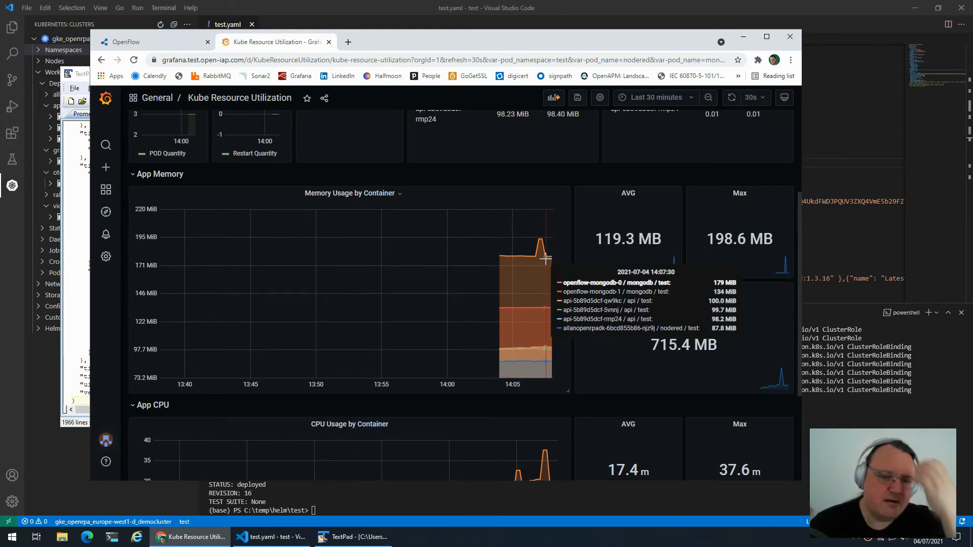
pyautogui.scroll(3, 345, 213)
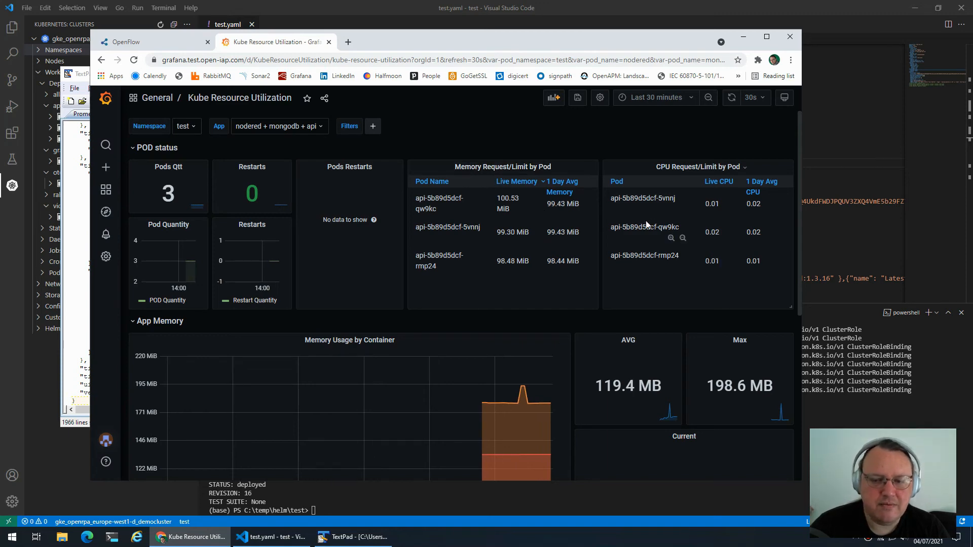
pyautogui.scroll(-4, 650, 238)
pyautogui.scroll(-2, 652, 241)
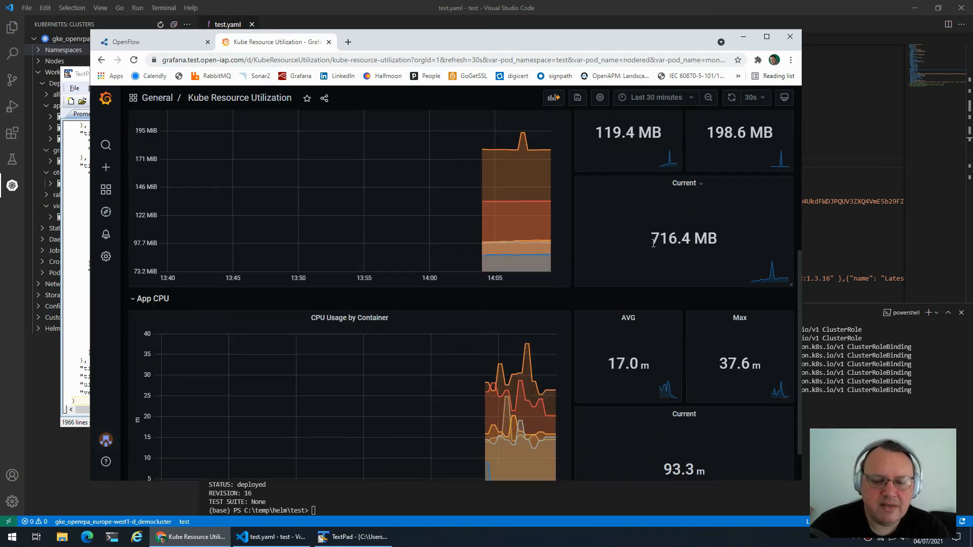
pyautogui.scroll(3, 652, 243)
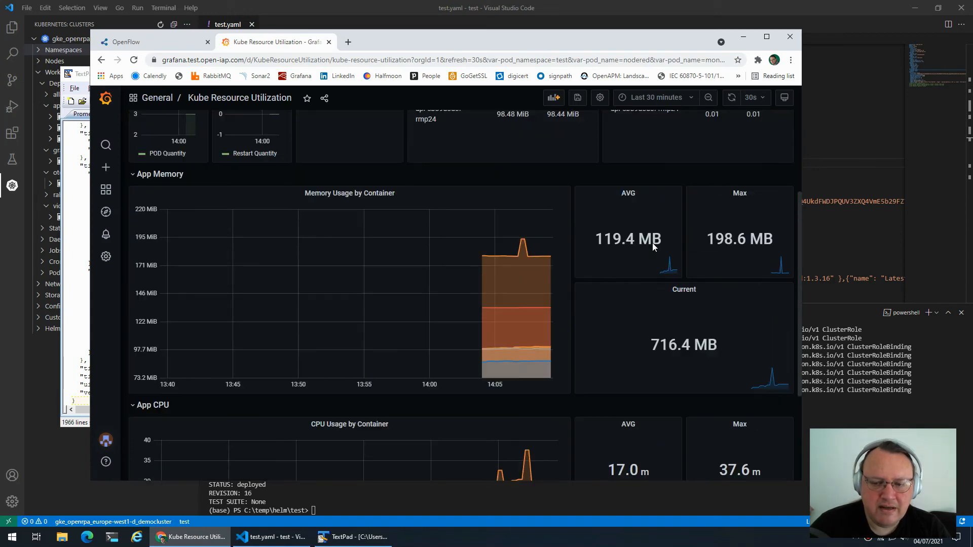
pyautogui.scroll(-3, 679, 412)
pyautogui.scroll(6, 679, 411)
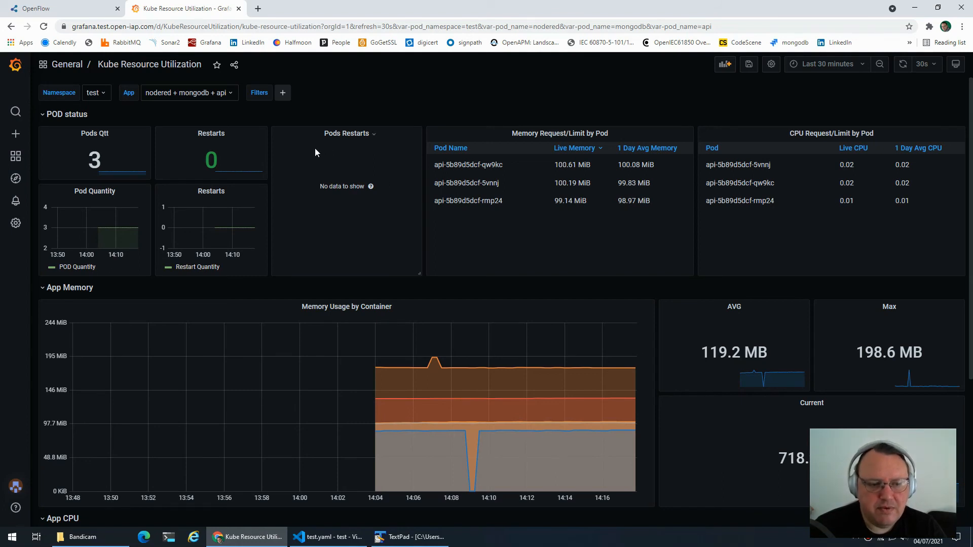
# - Go to the Grafana home dashboard and review the list of configured data sources
pyautogui.moveTo(18, 156)
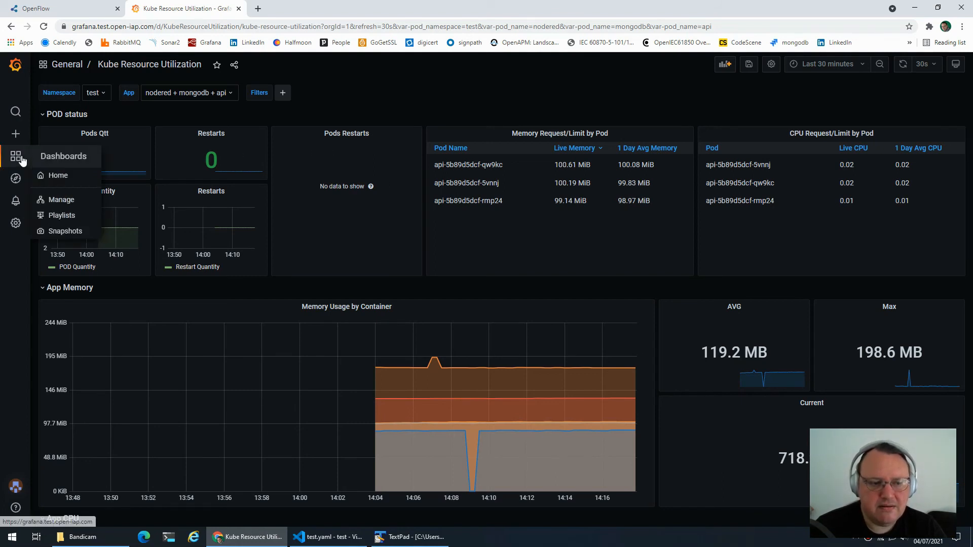
pyautogui.click(22, 160)
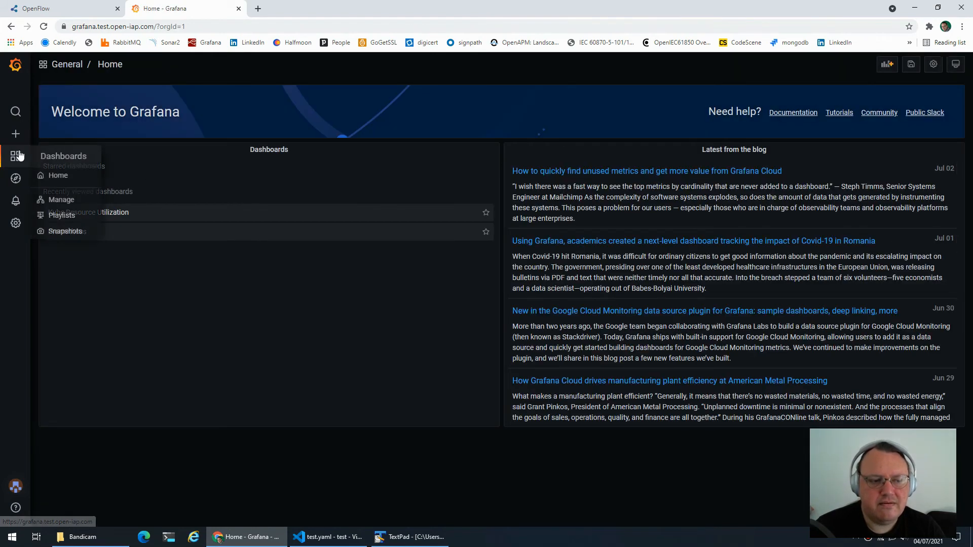
pyautogui.moveTo(17, 134)
pyautogui.moveTo(20, 156)
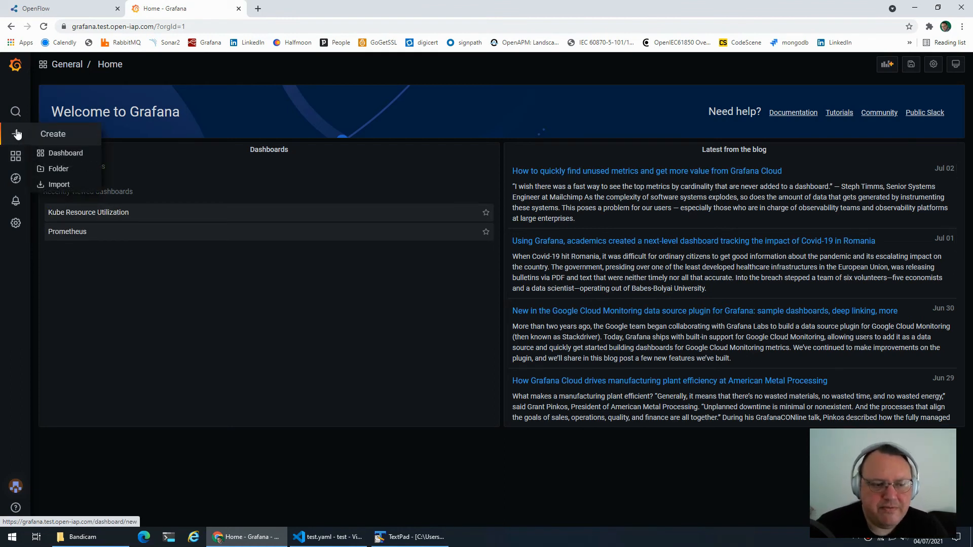
pyautogui.moveTo(16, 223)
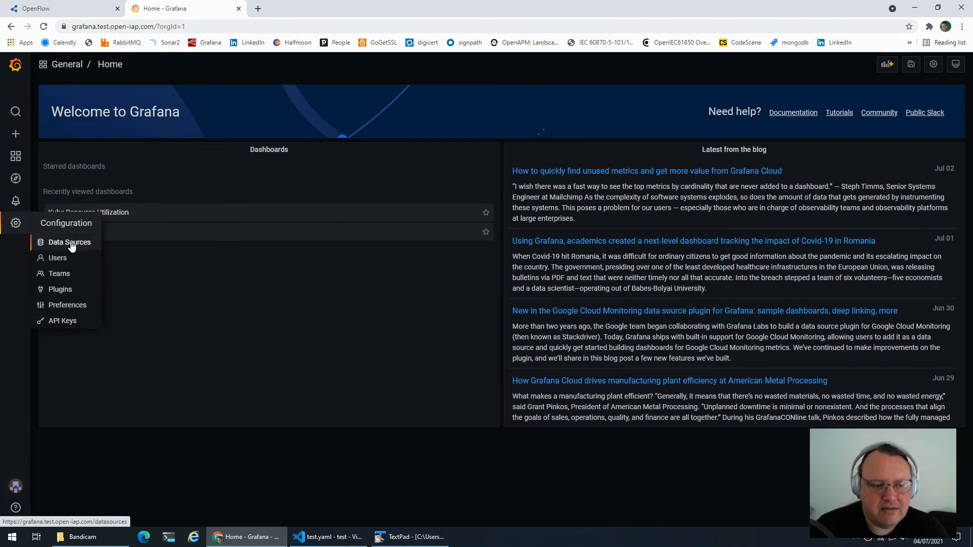
pyautogui.click(66, 241)
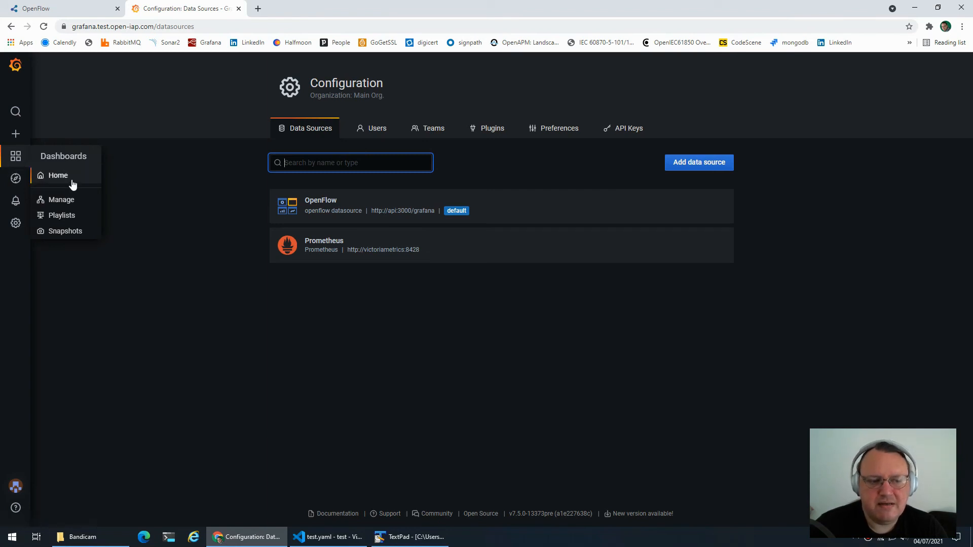
pyautogui.click(185, 190)
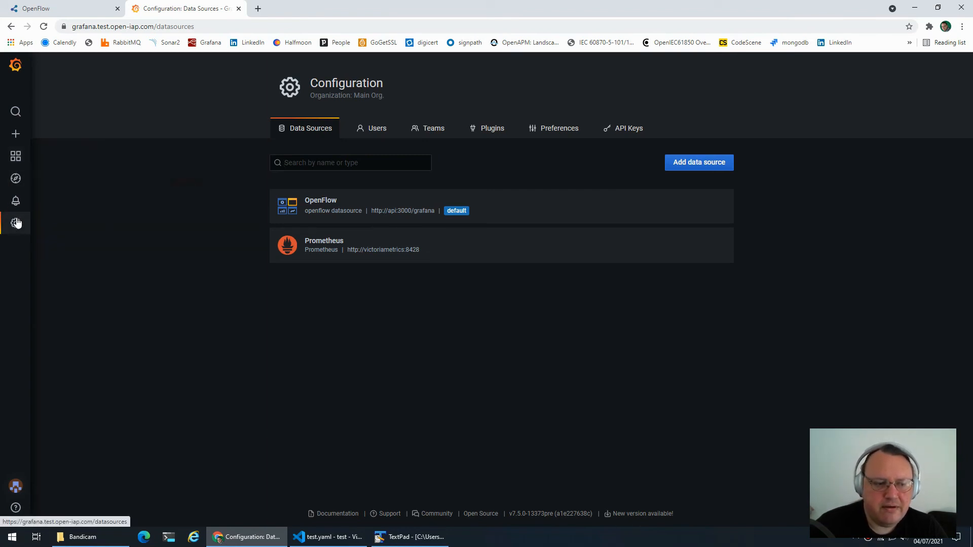
pyautogui.moveTo(17, 211)
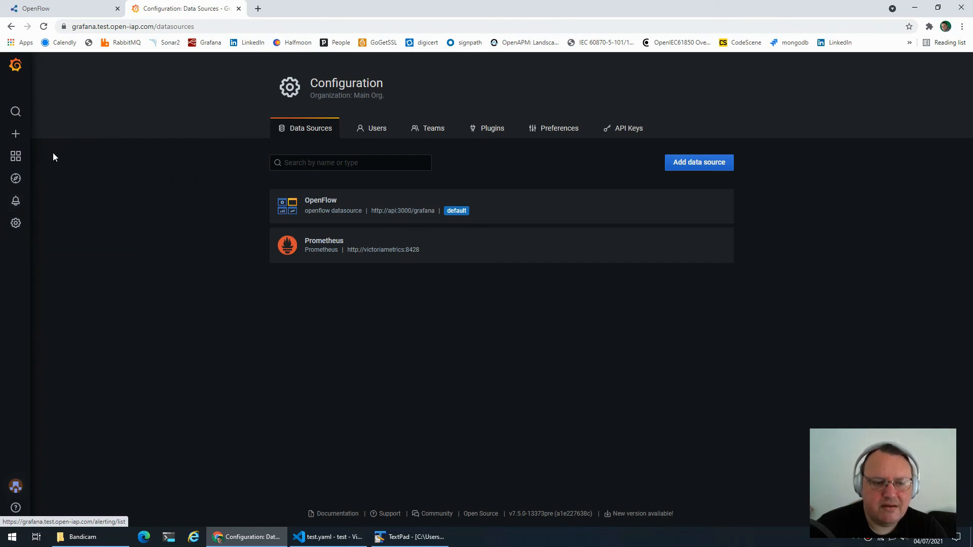
# - Switch to TextPad, copy the entire contents of Monitor Query times.txt, and return to Grafana
pyautogui.click(410, 536)
pyautogui.click(245, 132)
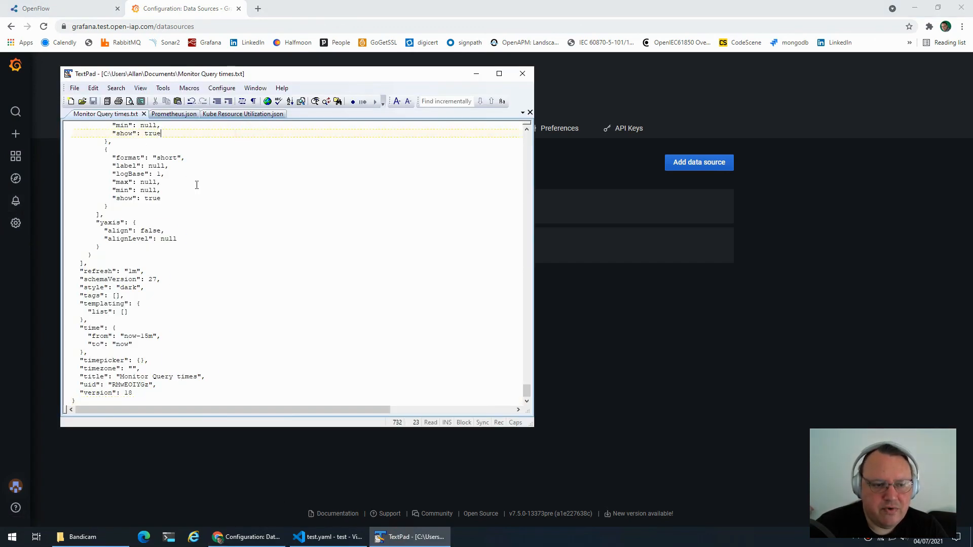
pyautogui.hotkey('ctrl', 'a')
pyautogui.hotkey('alt', 'Tab')
# - Import the Monitor Query times dashboard into Grafana from the copied panel JSON
pyautogui.click(63, 158)
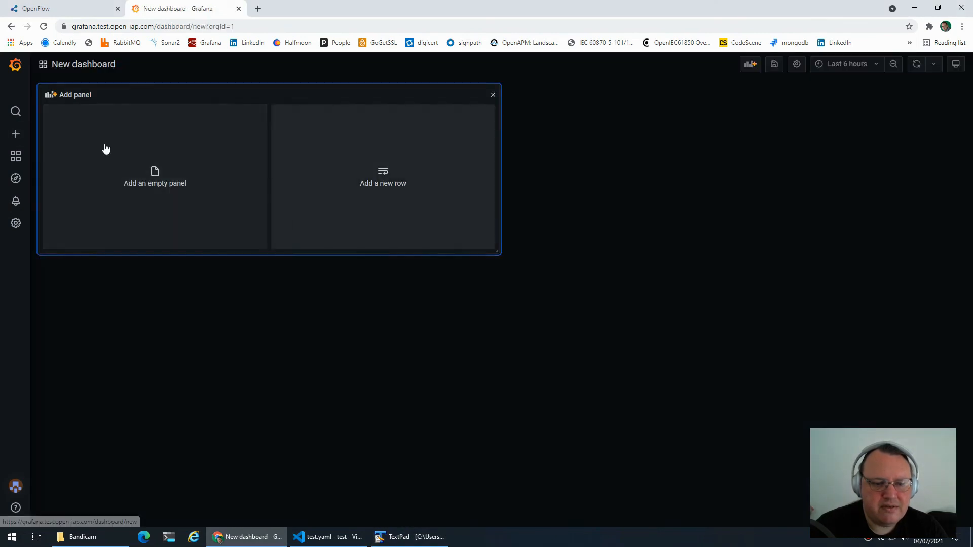
pyautogui.click(59, 186)
pyautogui.click(362, 328)
pyautogui.hotkey('ctrl', 'v')
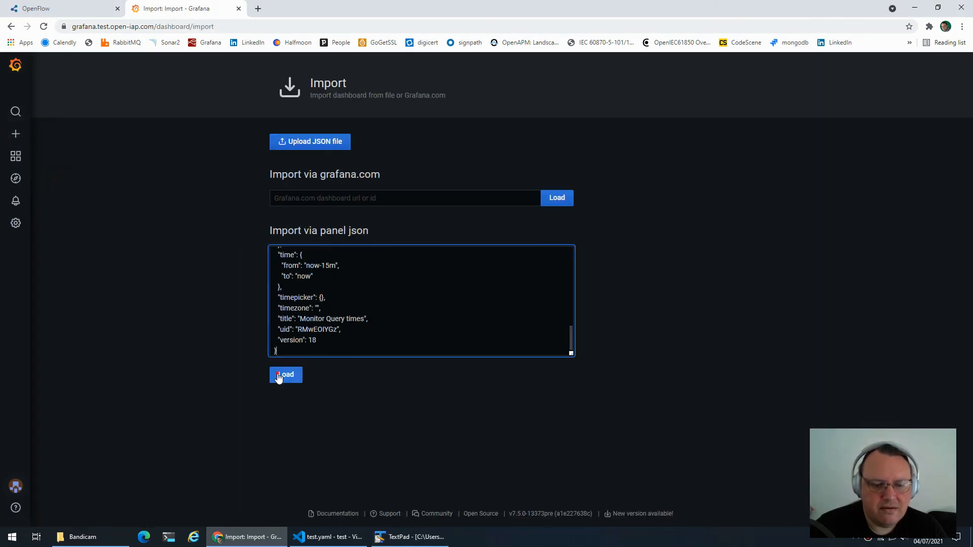
pyautogui.click(286, 374)
pyautogui.click(285, 303)
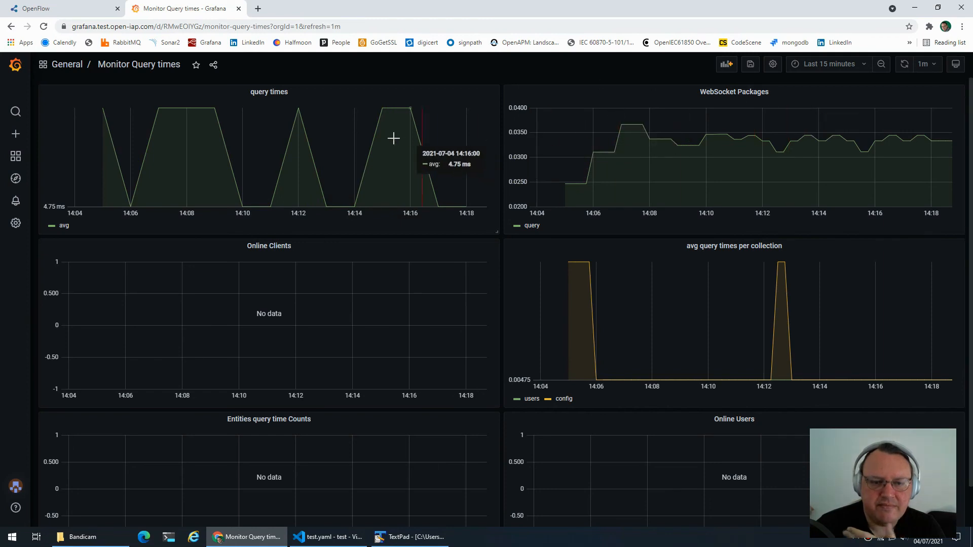
# - Open the query times panel for editing and examine its alert rule, including conditions, error handling and notification settings
pyautogui.click(276, 92)
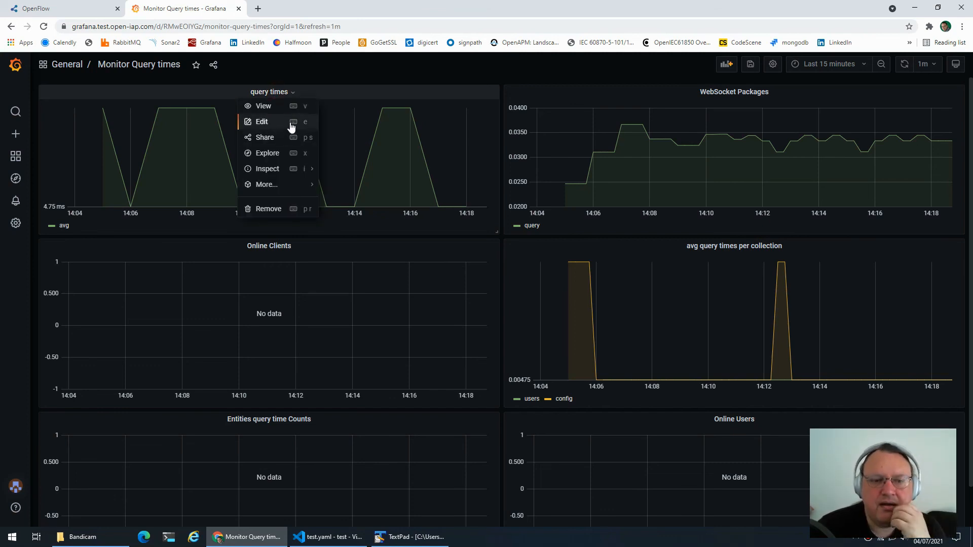
pyautogui.click(292, 127)
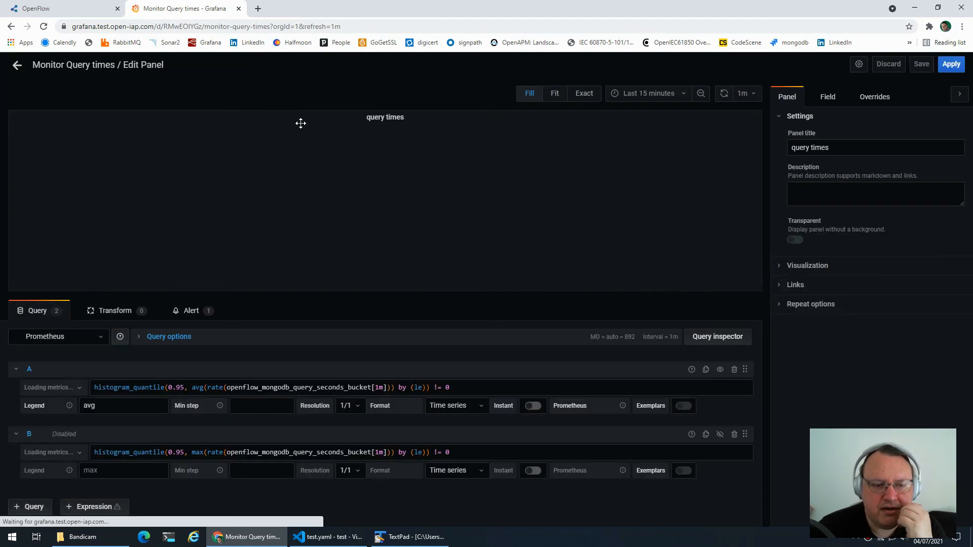
pyautogui.click(205, 313)
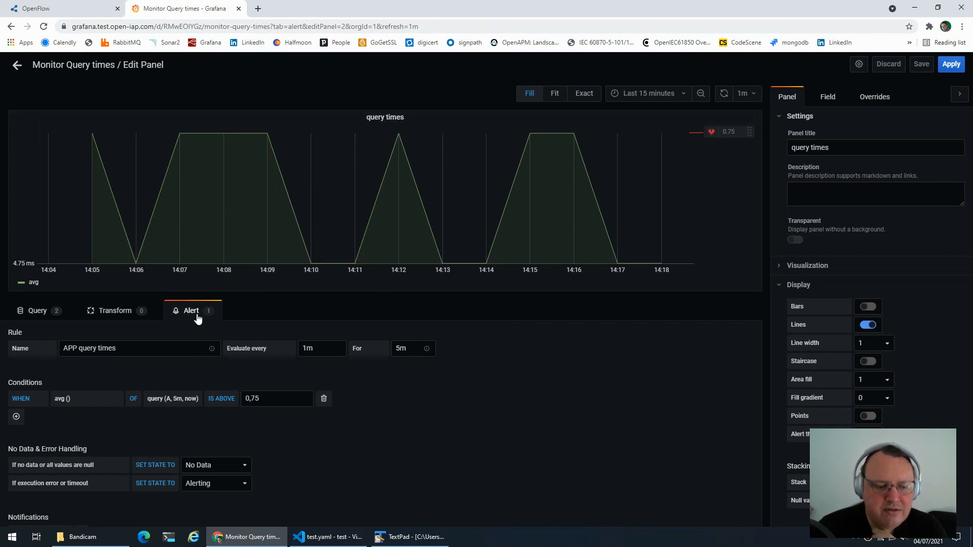
pyautogui.scroll(-1, 357, 442)
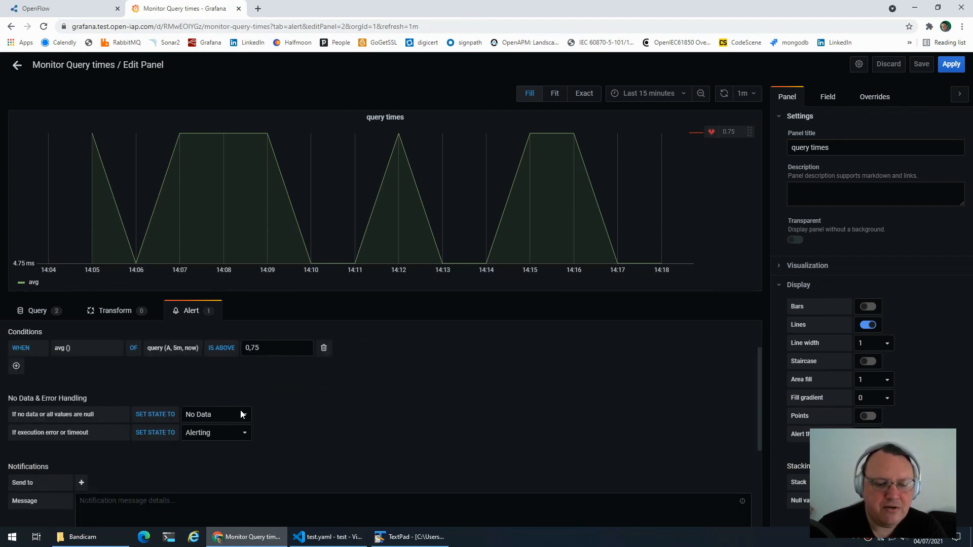
pyautogui.scroll(-3, 300, 403)
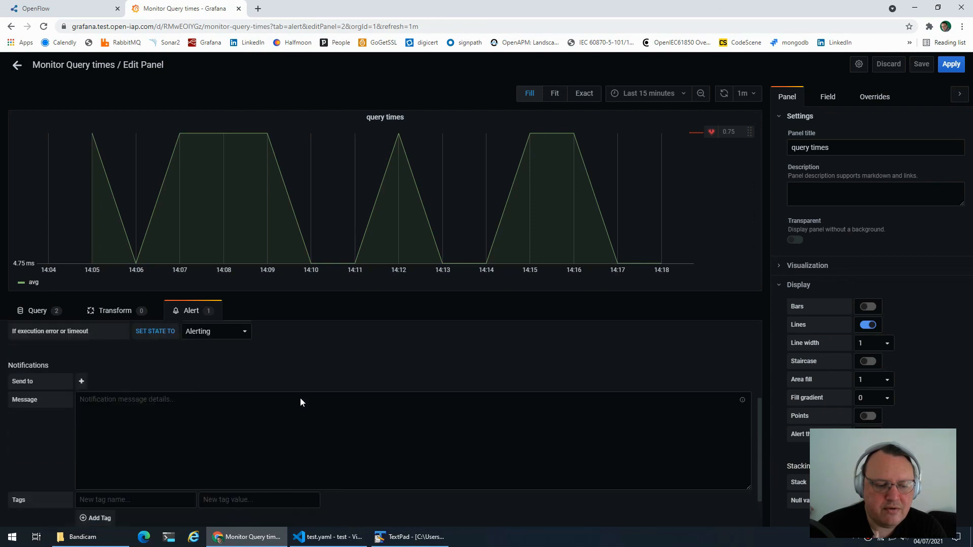
pyautogui.scroll(4, 301, 399)
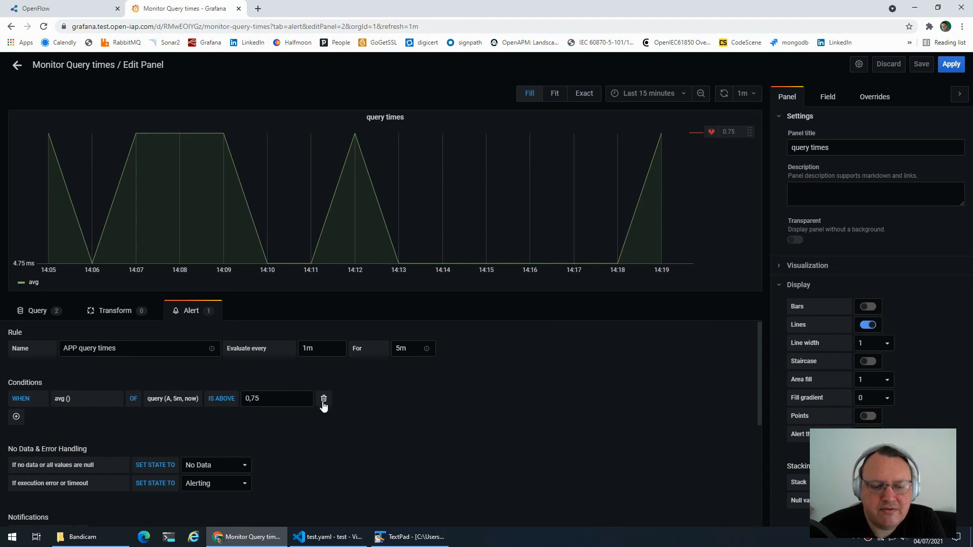
# - Review the alert's no-data and error handling, message and tag settings, and check which notification recipients can be chosen
pyautogui.scroll(-1, 323, 404)
pyautogui.scroll(-1, 322, 406)
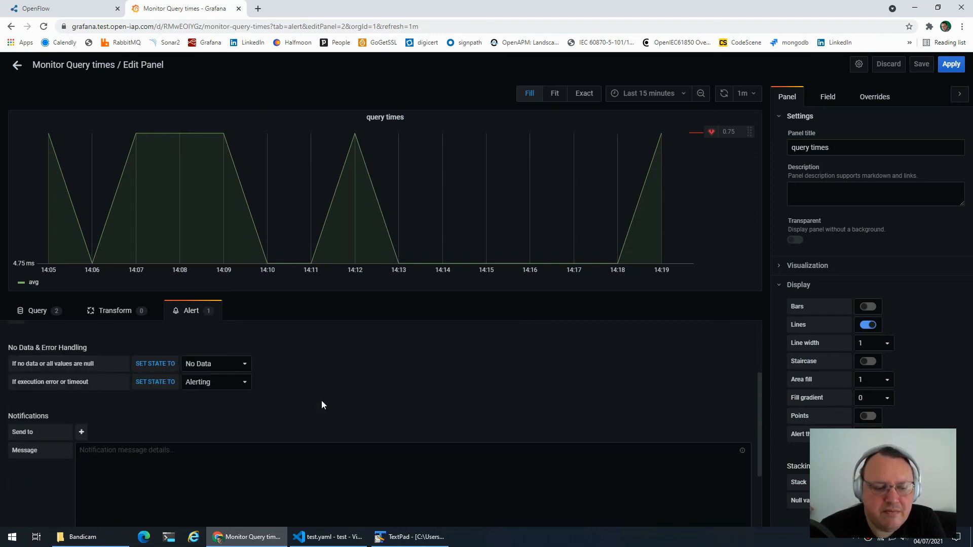
pyautogui.scroll(2, 322, 404)
pyautogui.scroll(-3, 266, 358)
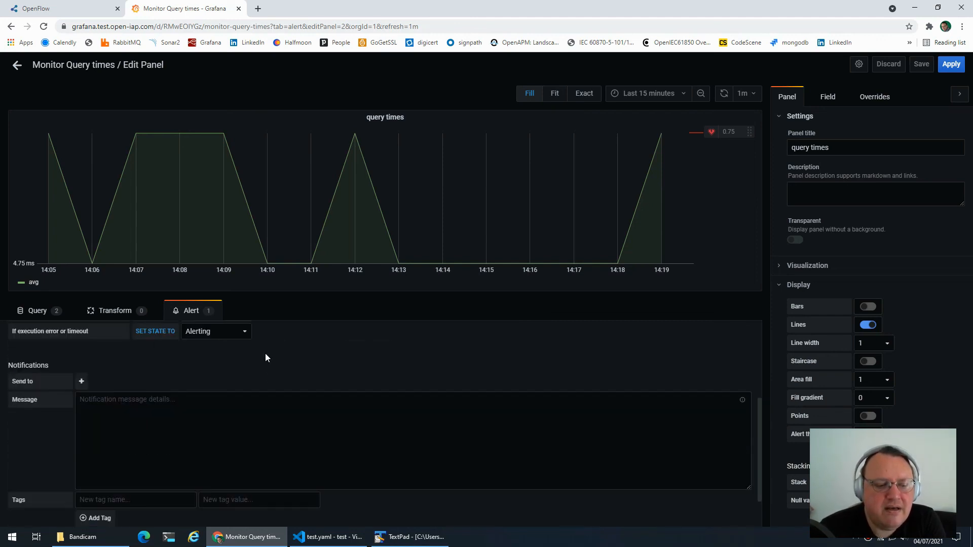
pyautogui.click(82, 381)
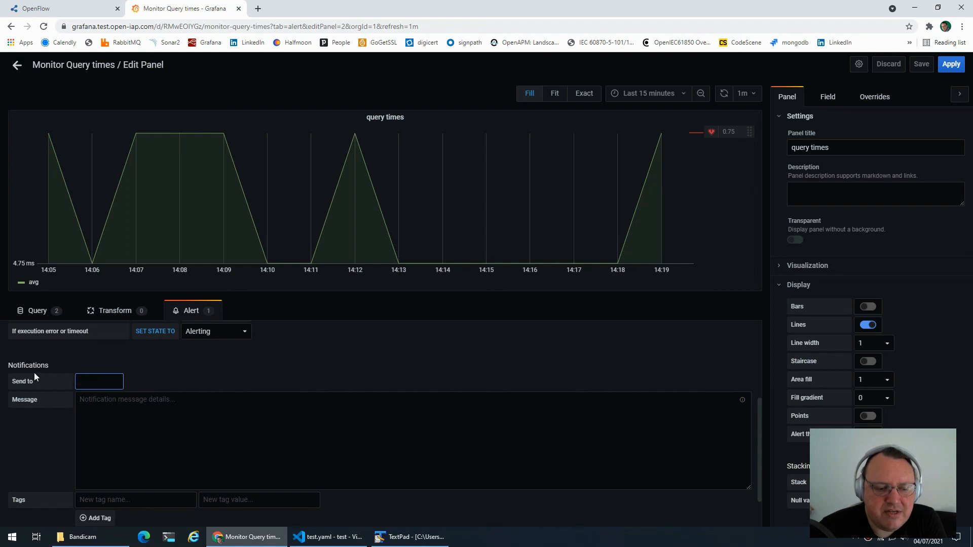
pyautogui.click(190, 364)
pyautogui.scroll(3, 134, 372)
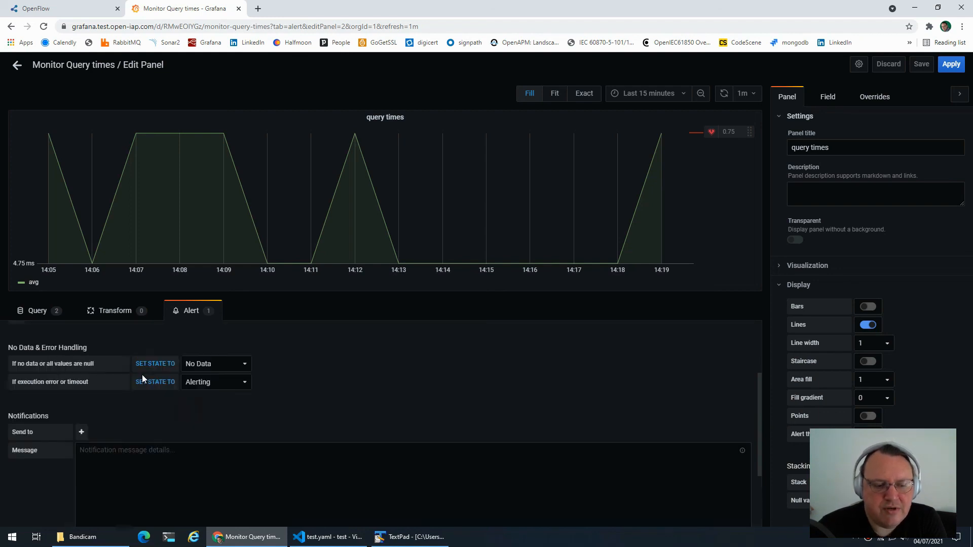
# - Leave the panel editor, go to the alerting notification channels and start a new channel
pyautogui.click(16, 64)
pyautogui.moveTo(16, 221)
pyautogui.moveTo(16, 201)
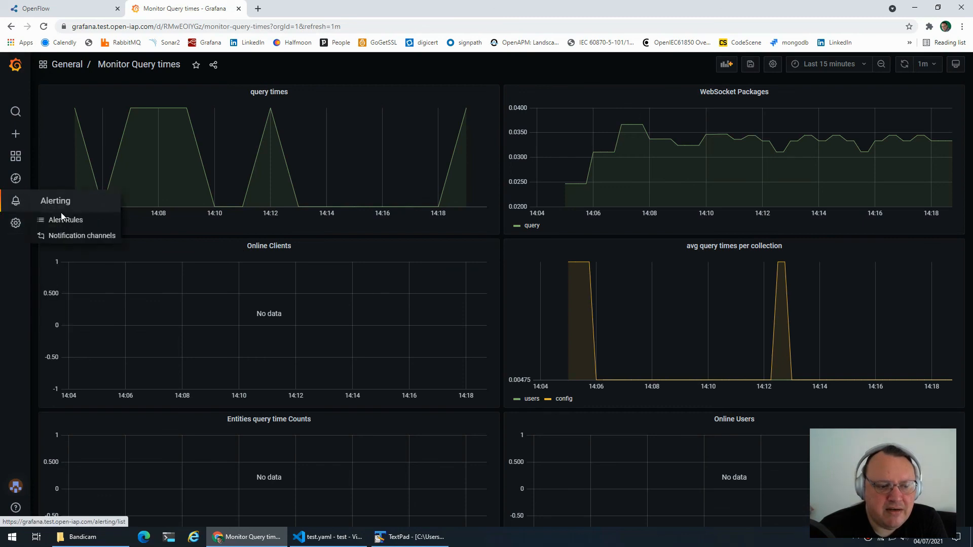
pyautogui.click(73, 239)
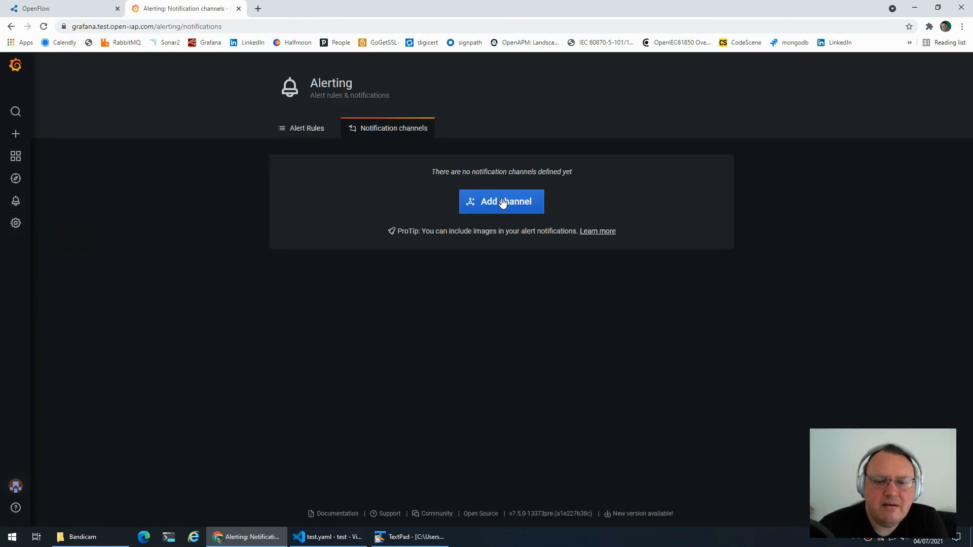
pyautogui.click(502, 203)
# - Browse the available notification channel types and select webhook for the new channel
pyautogui.click(336, 237)
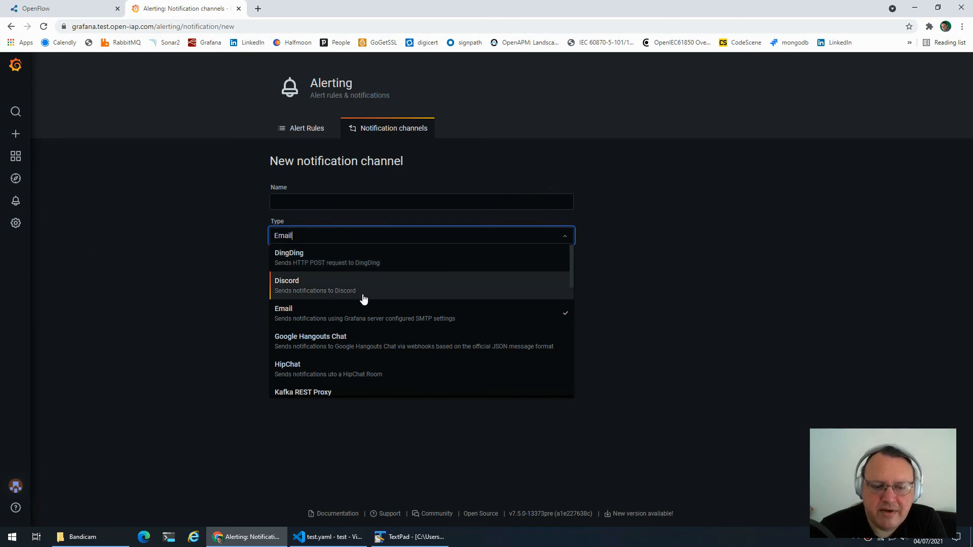
pyautogui.scroll(-1, 364, 299)
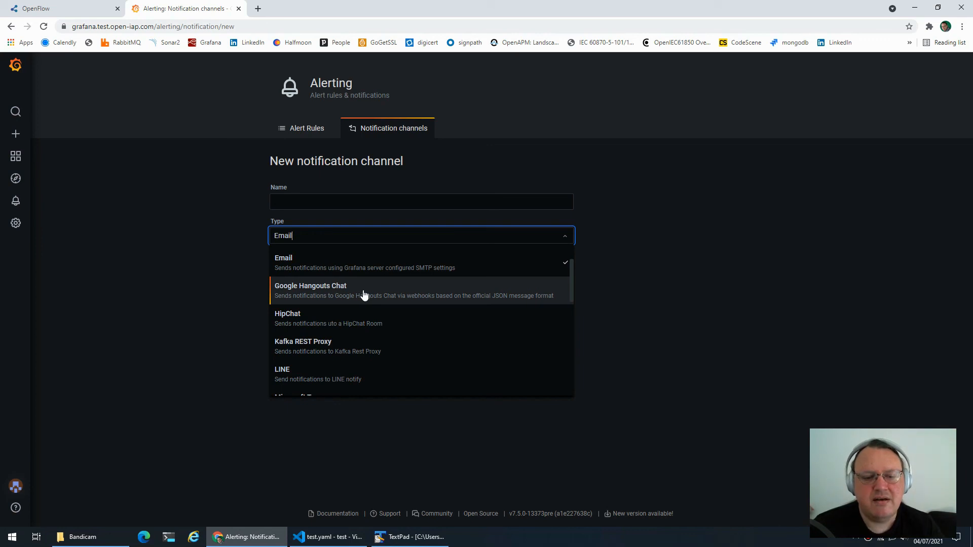
pyautogui.scroll(-3, 365, 294)
pyautogui.scroll(-3, 341, 332)
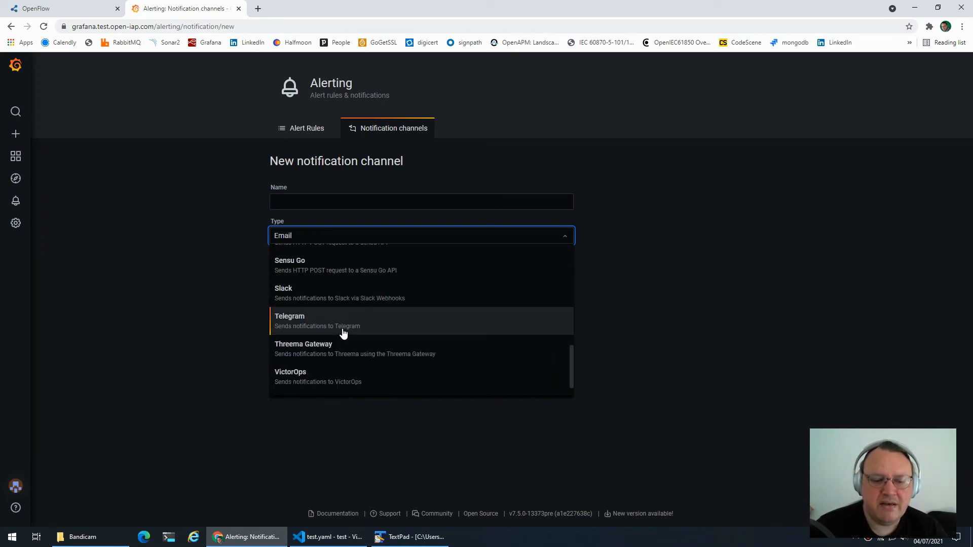
pyautogui.click(333, 382)
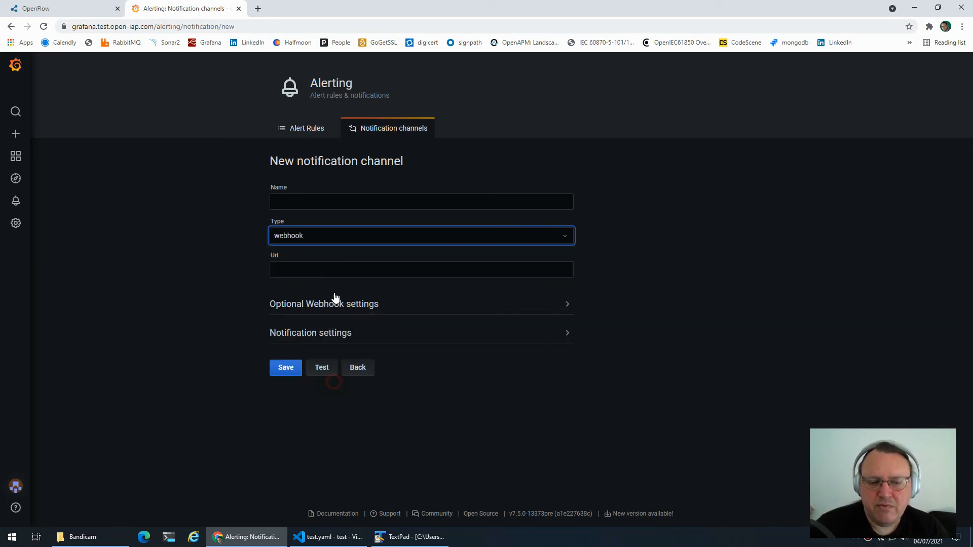
# - Look through the channel types again and set the new channel's type to Email
pyautogui.click(336, 238)
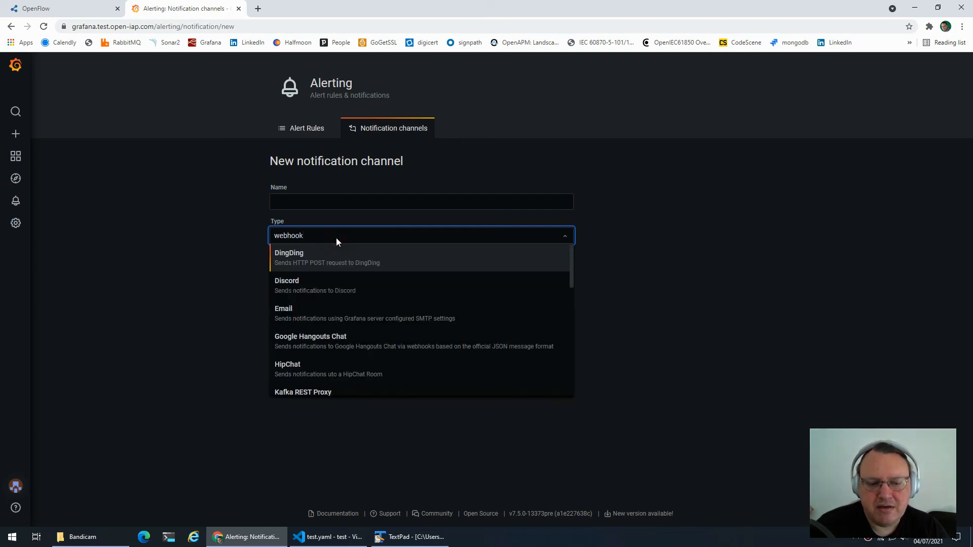
pyautogui.scroll(-6, 327, 304)
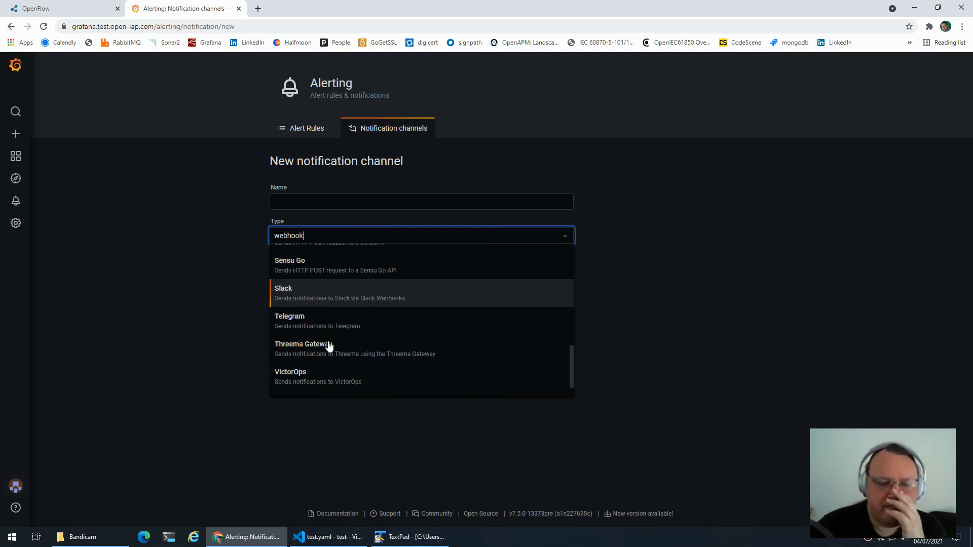
pyautogui.scroll(-1, 324, 355)
pyautogui.scroll(7, 319, 382)
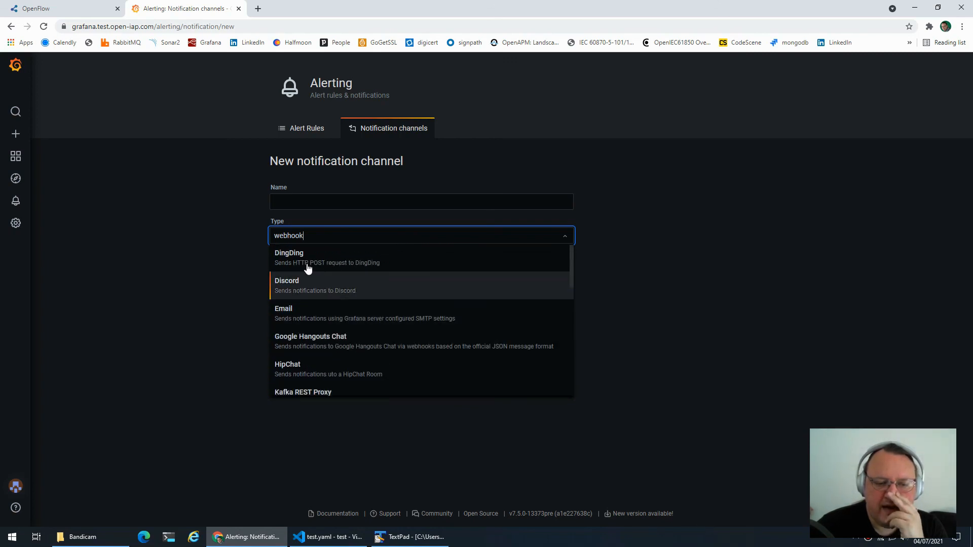
pyautogui.click(314, 316)
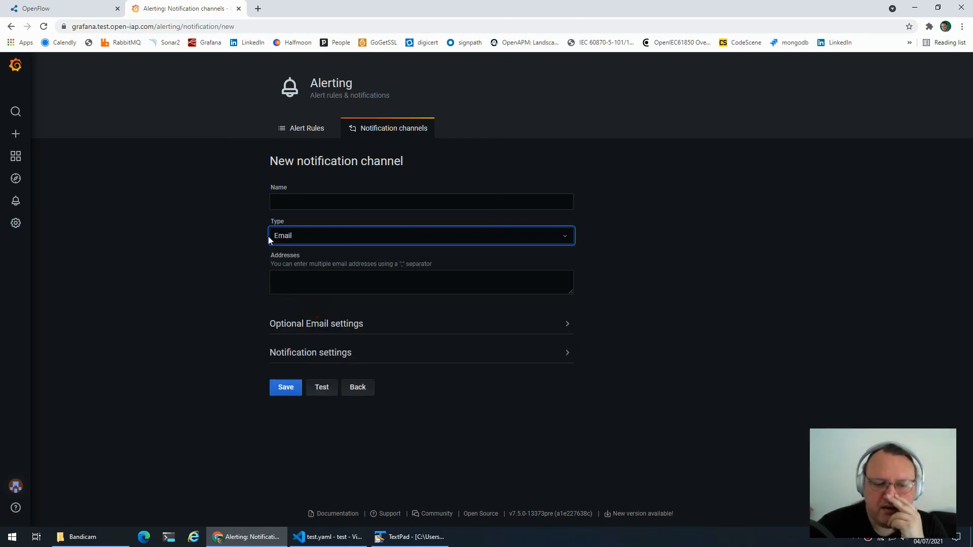
# - Set the new channel's type to webhook, and leave the unsaved form for the Grafana home dashboard
pyautogui.click(327, 239)
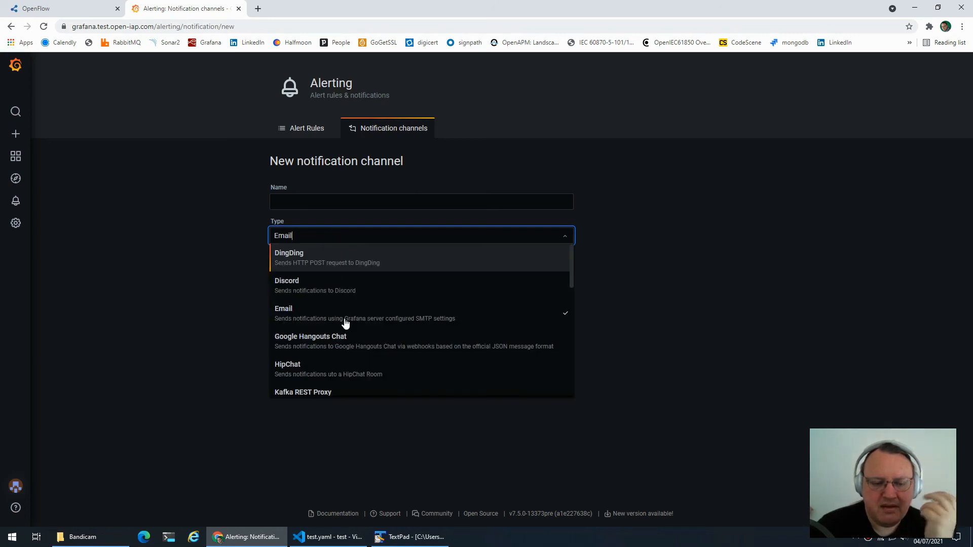
pyautogui.scroll(-5, 341, 321)
pyautogui.click(323, 377)
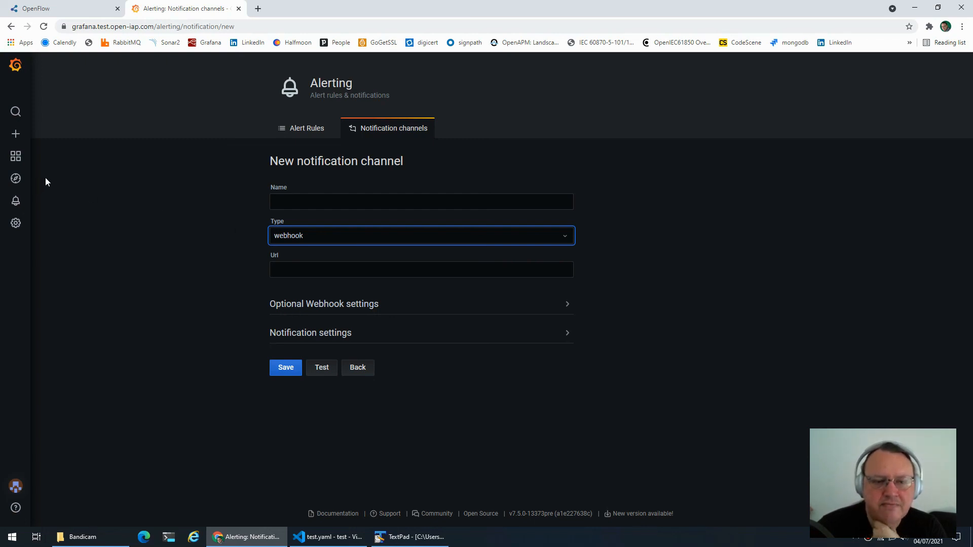
pyautogui.moveTo(15, 157)
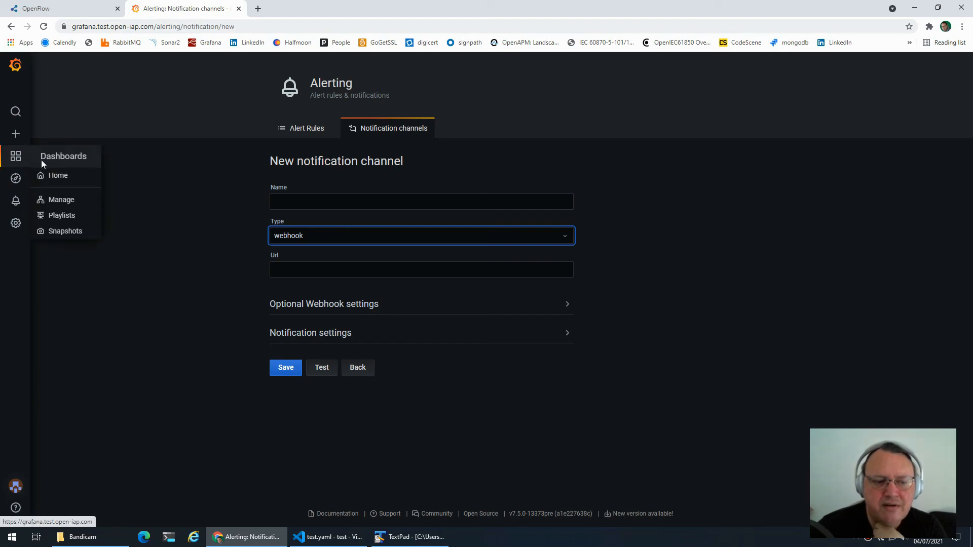
pyautogui.click(53, 176)
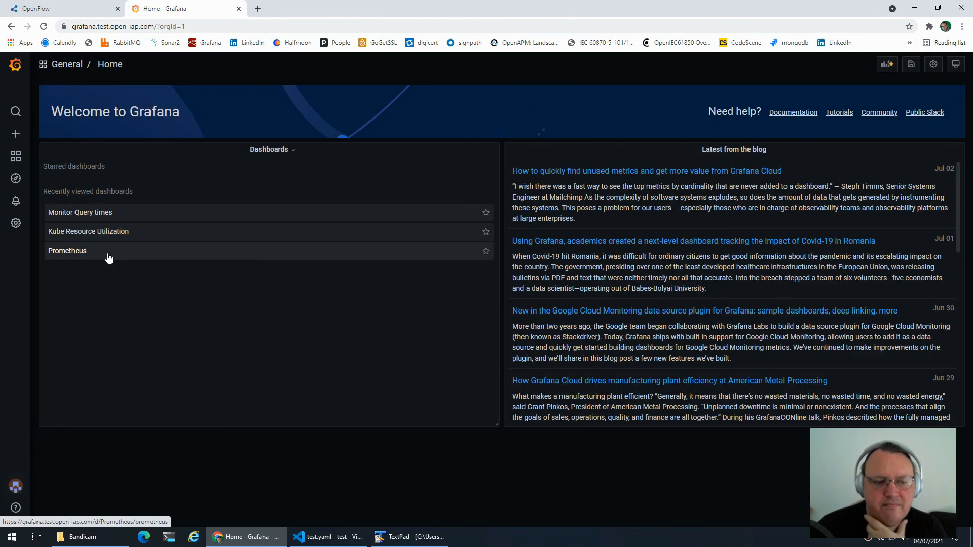